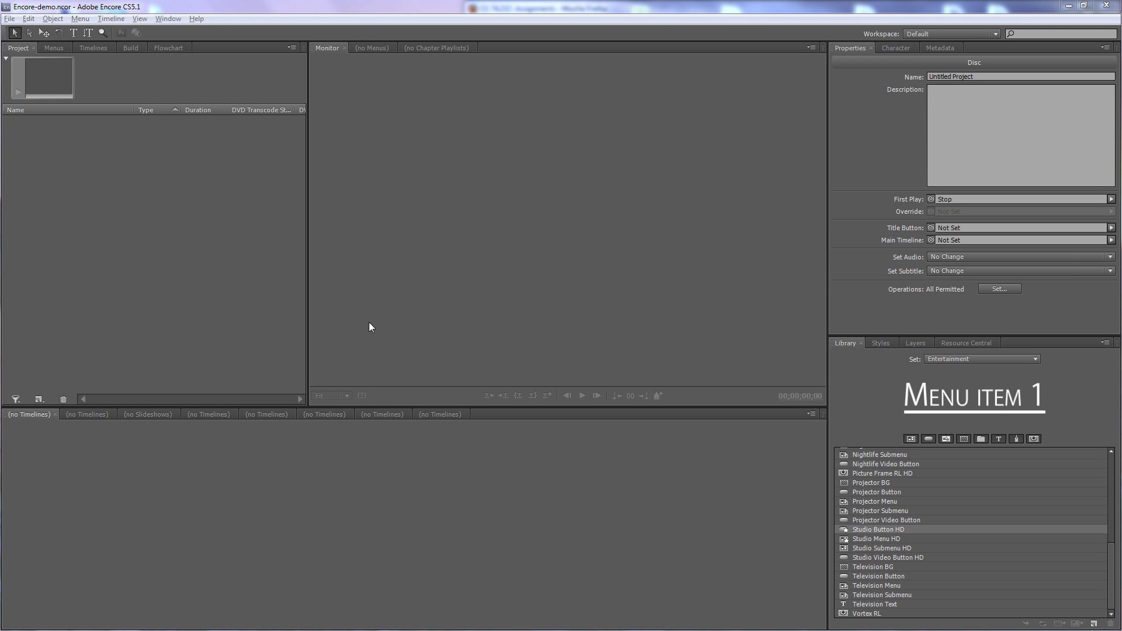
# - Import Ice-arena.mp4 from the Encore Demo Assets folder into the project as an asset
pyautogui.doubleClick(86, 221)
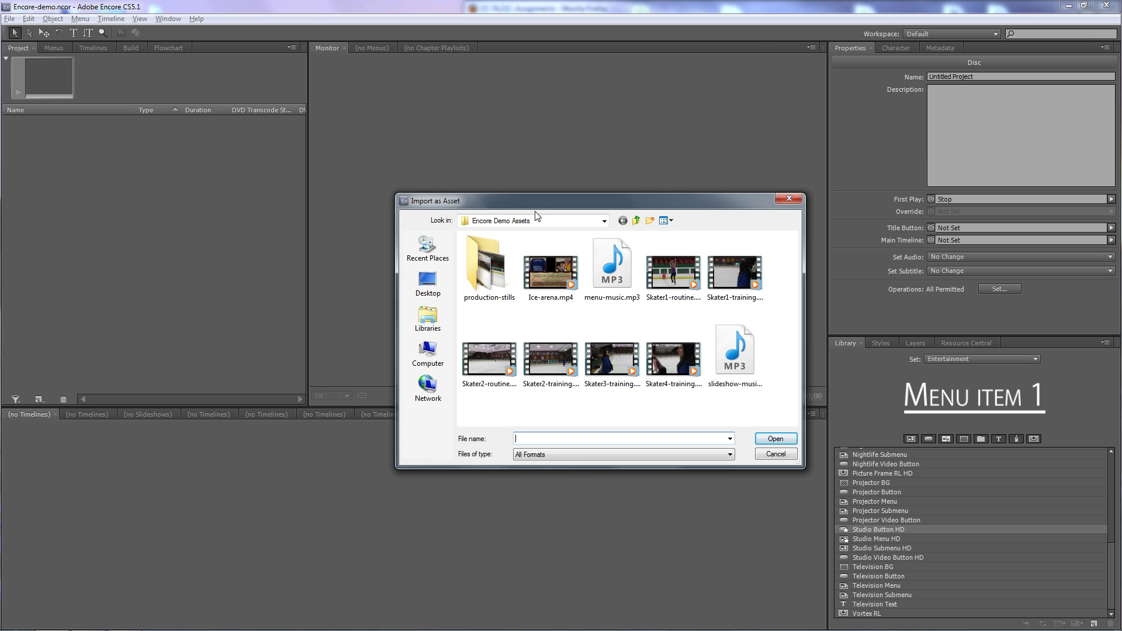
pyautogui.moveTo(534, 206); pyautogui.dragTo(507, 205)
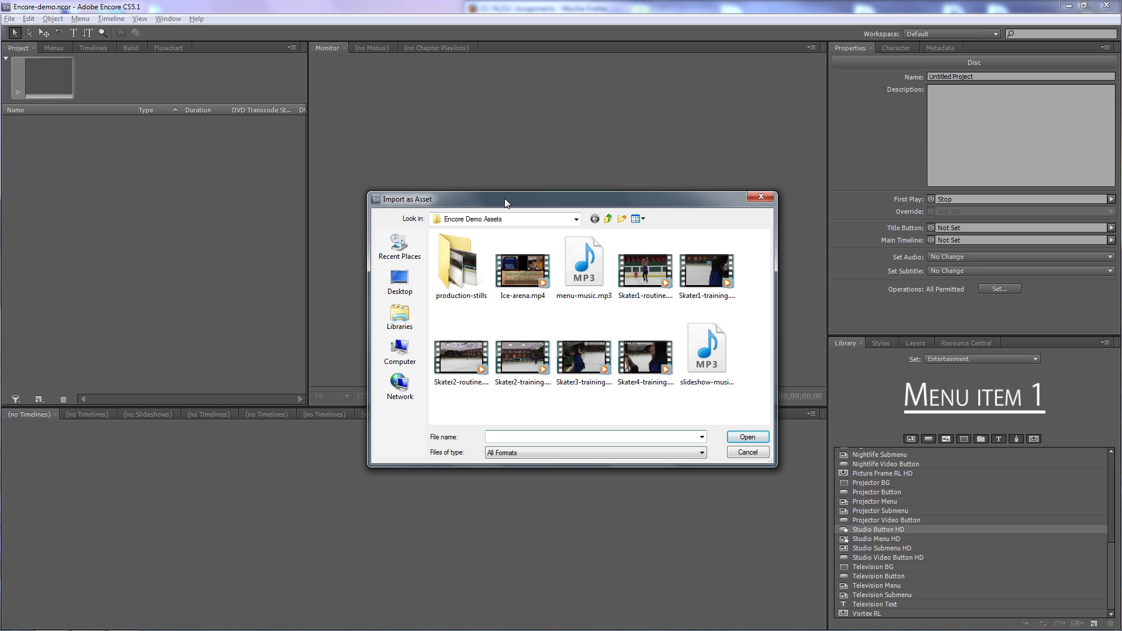
pyautogui.doubleClick(521, 272)
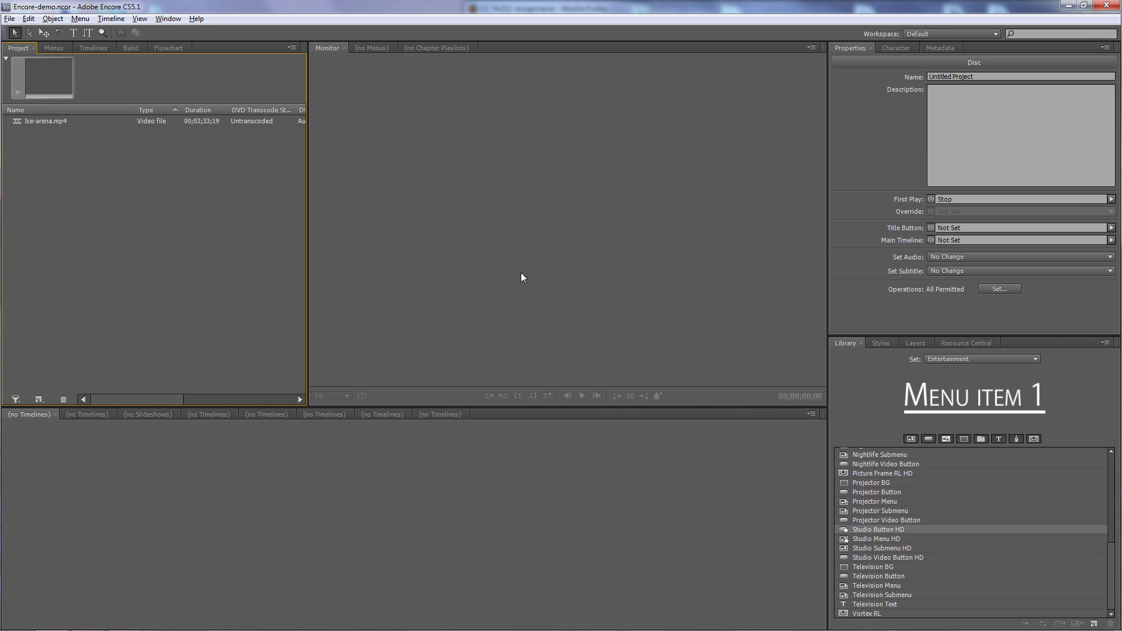
# - Create a new timeline from the Ice-arena.mp4 video file
pyautogui.click(16, 121)
pyautogui.rightClick(17, 121)
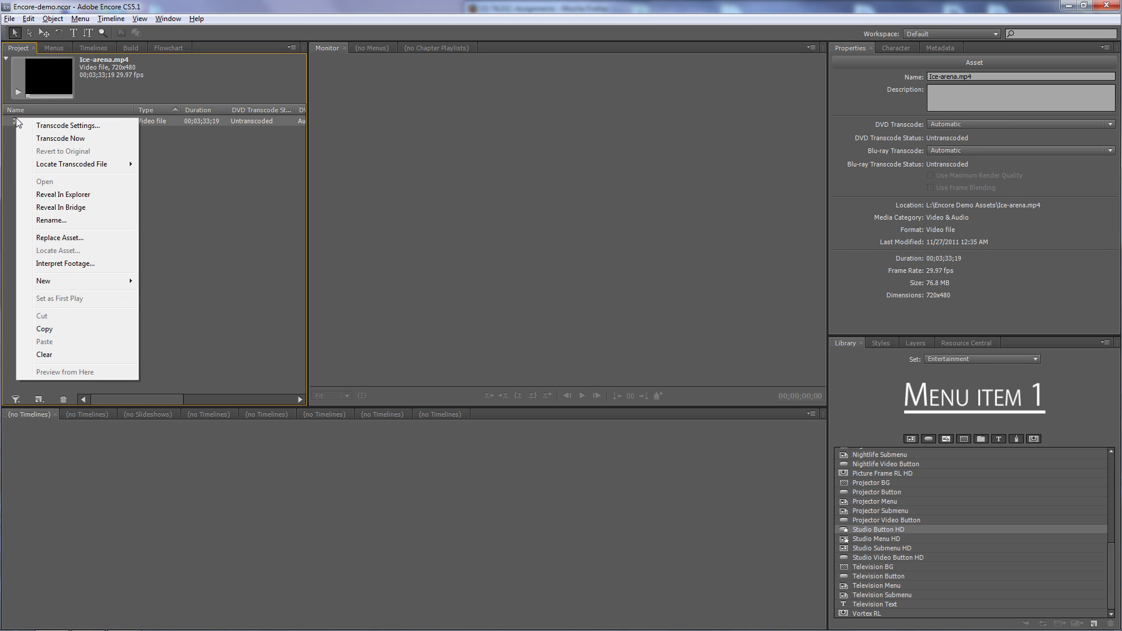
pyautogui.moveTo(52, 282)
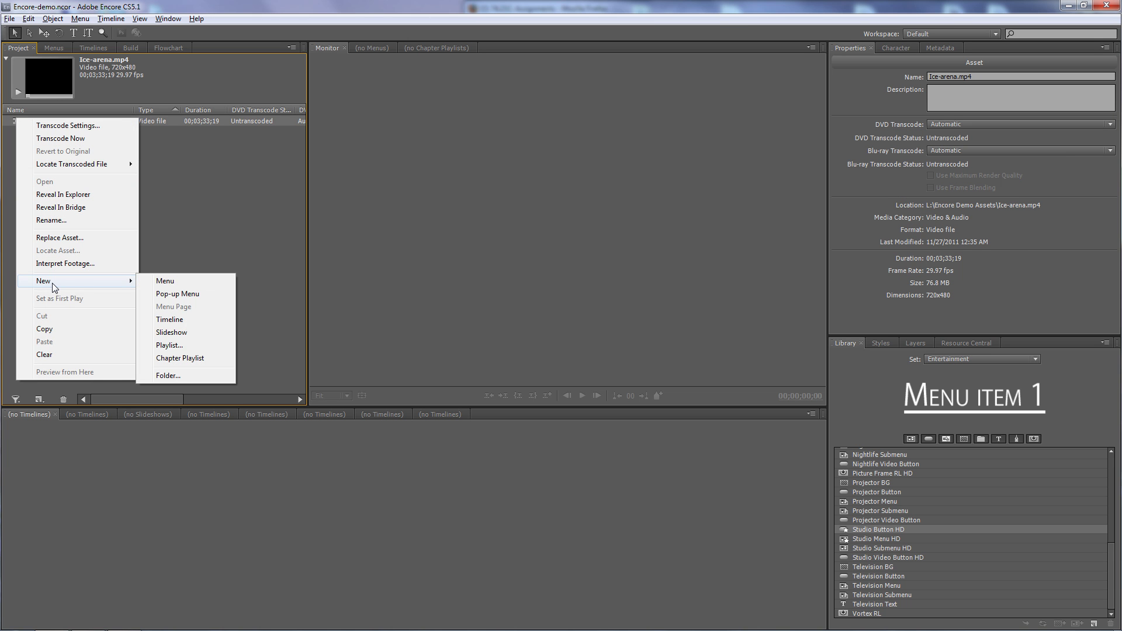
pyautogui.click(167, 322)
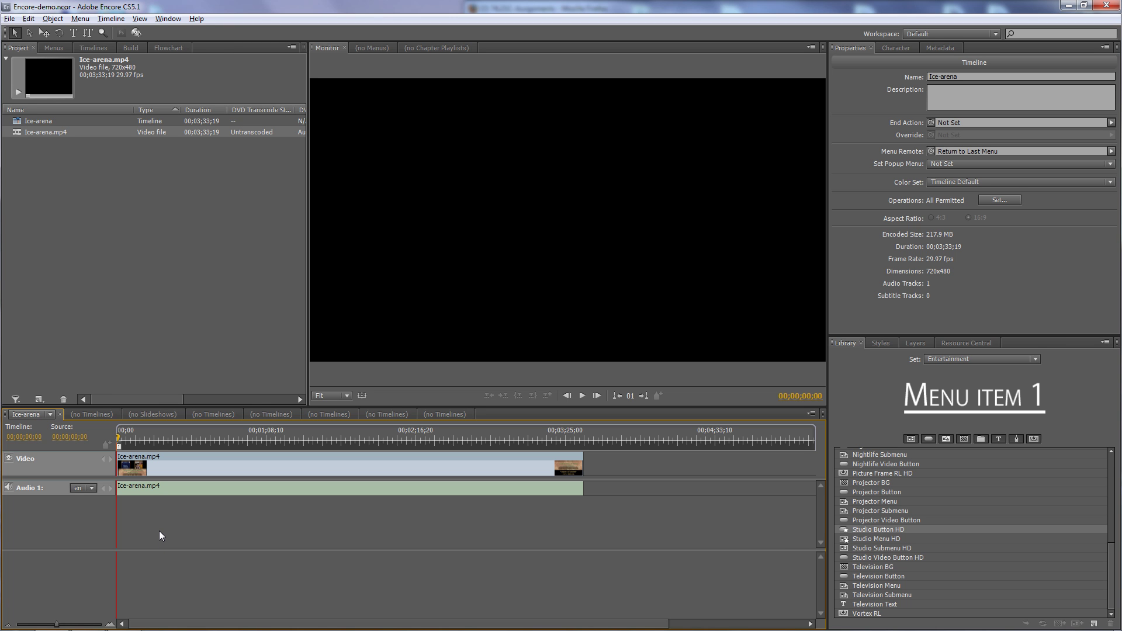
# - Set the language of the Ice-arena timeline's Audio 1 track to English
pyautogui.click(93, 489)
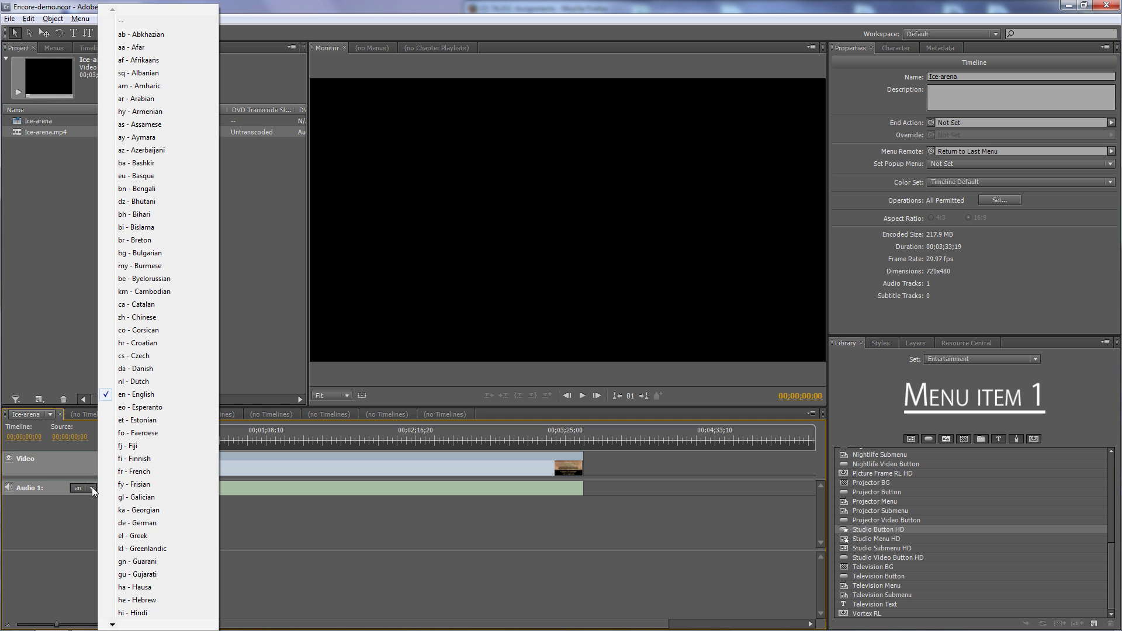
pyautogui.click(145, 397)
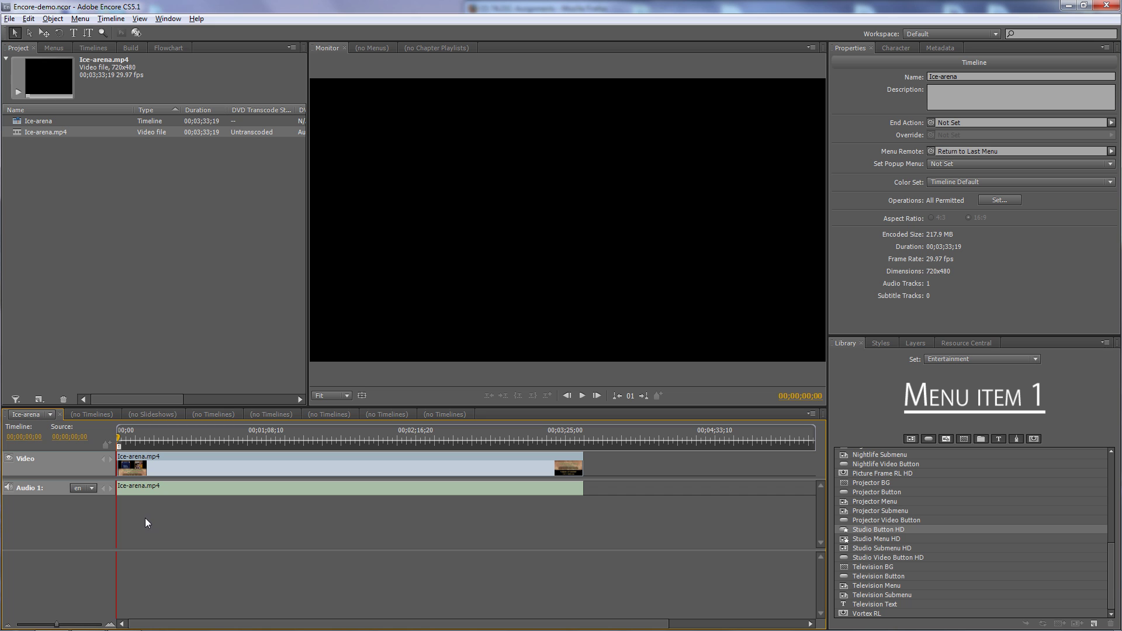
pyautogui.rightClick(72, 574)
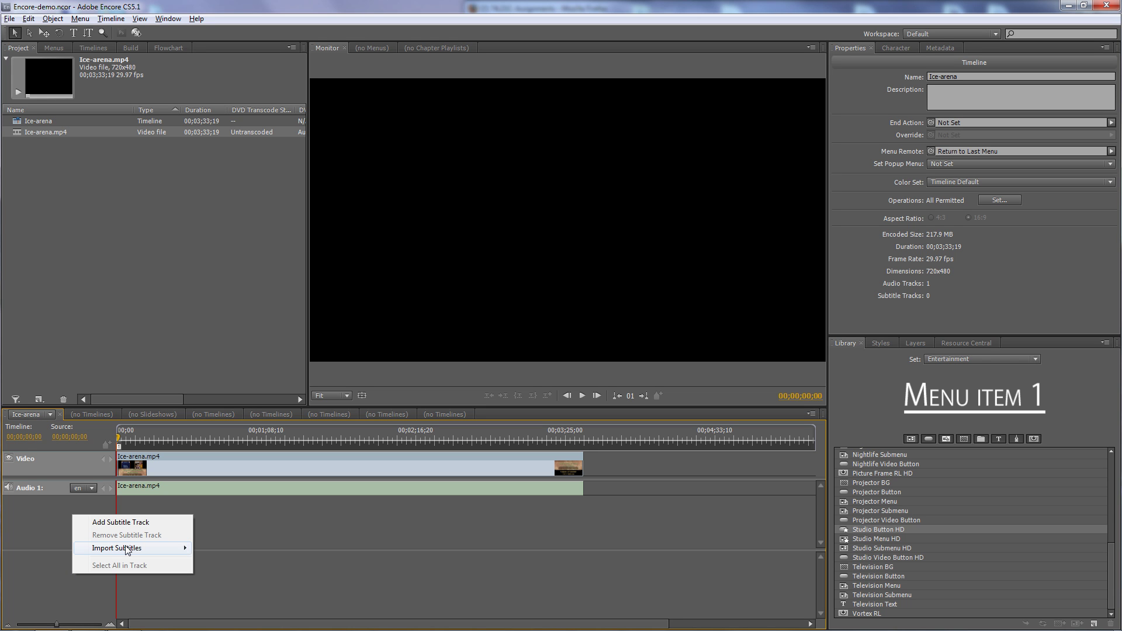
pyautogui.moveTo(128, 550)
pyautogui.click(74, 261)
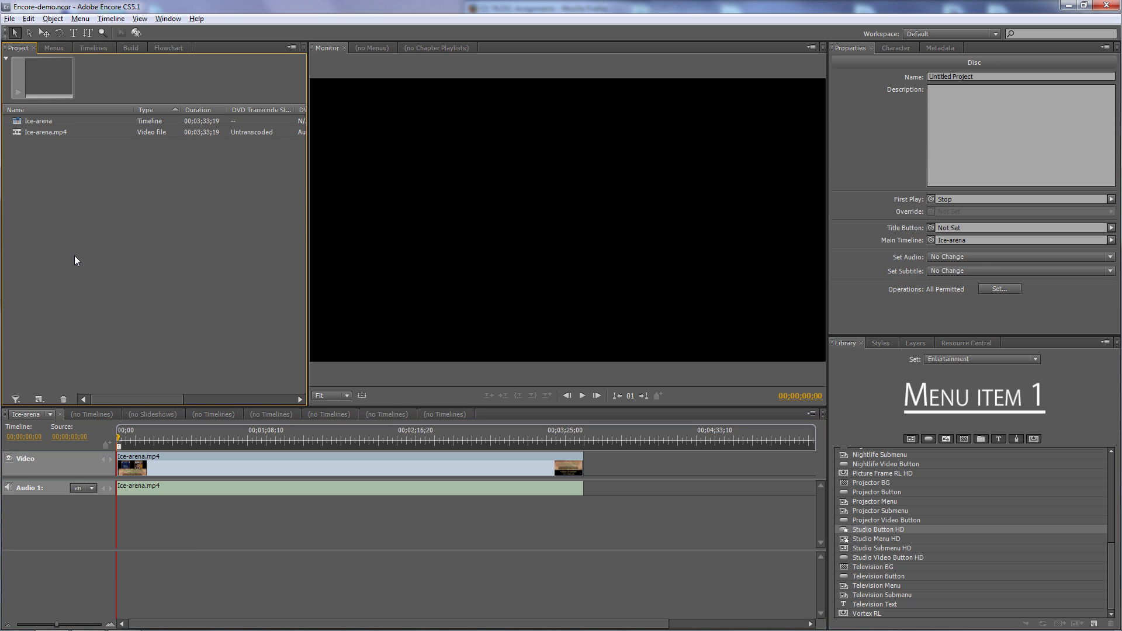
pyautogui.rightClick(70, 187)
pyautogui.moveTo(118, 199)
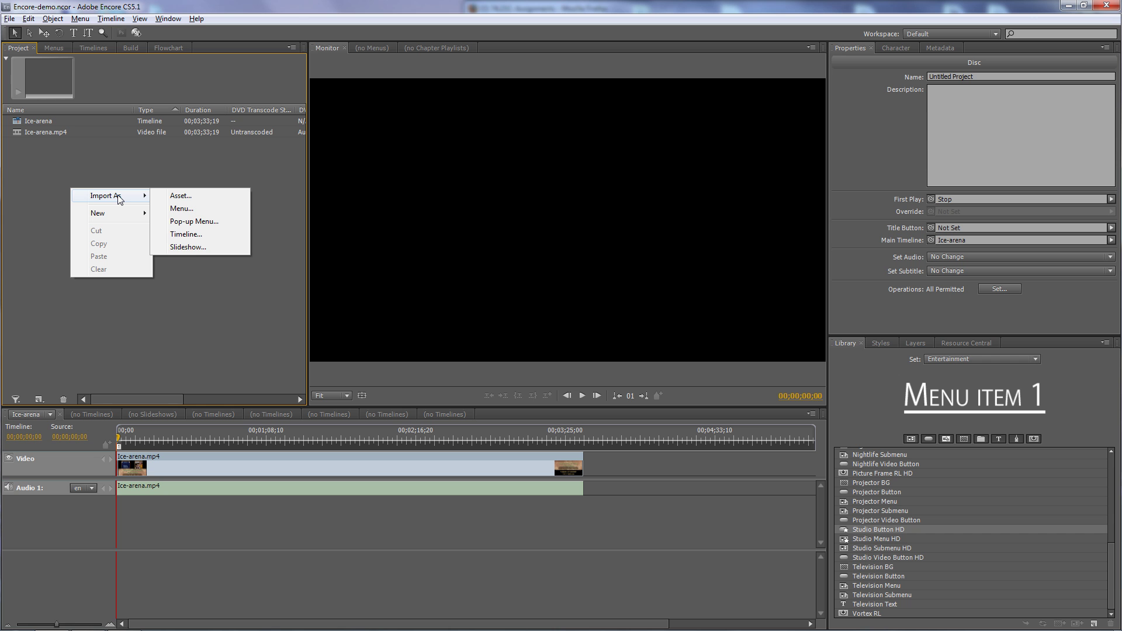
pyautogui.click(184, 270)
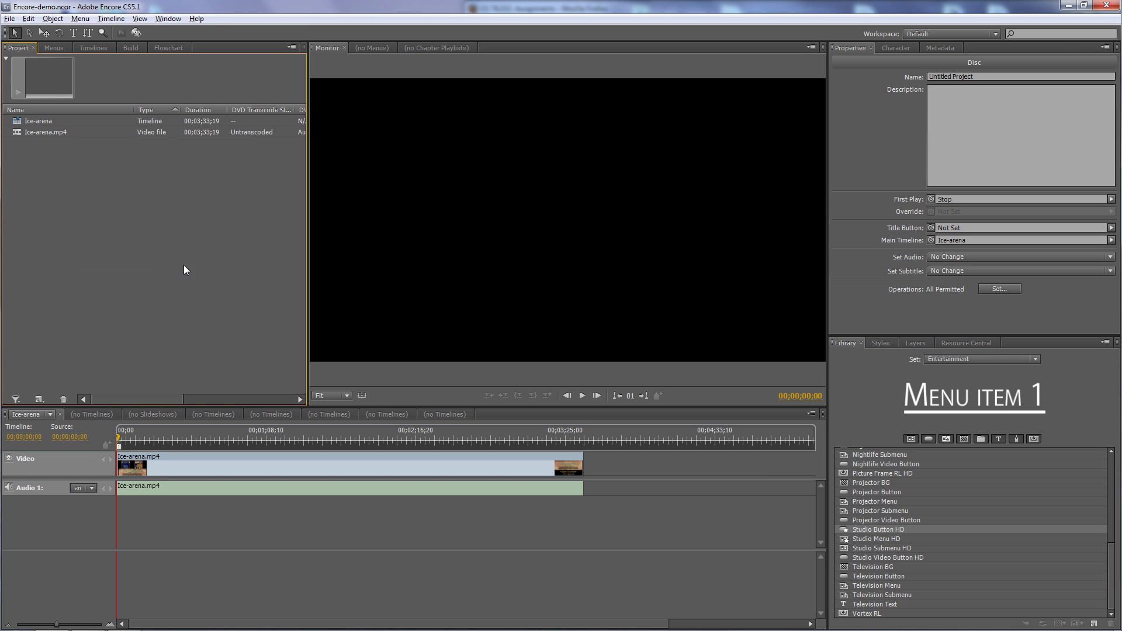
# - Import the six skater clips, from Skater1-routine.mp4 through Skater4-training.mp4, as timelines
pyautogui.click(10, 19)
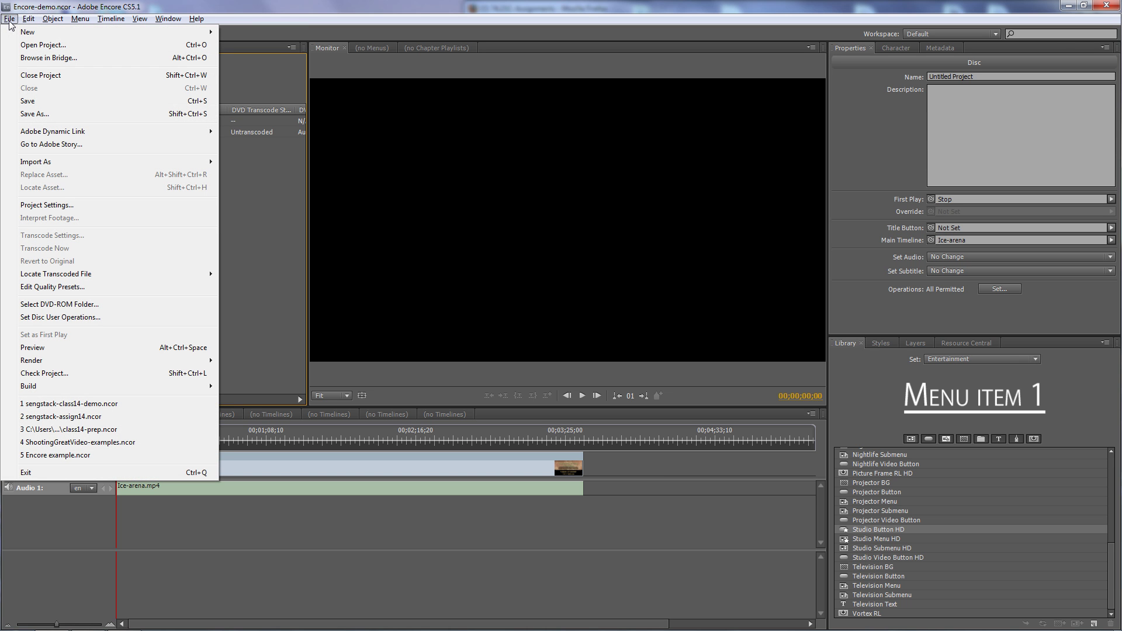
pyautogui.moveTo(59, 162)
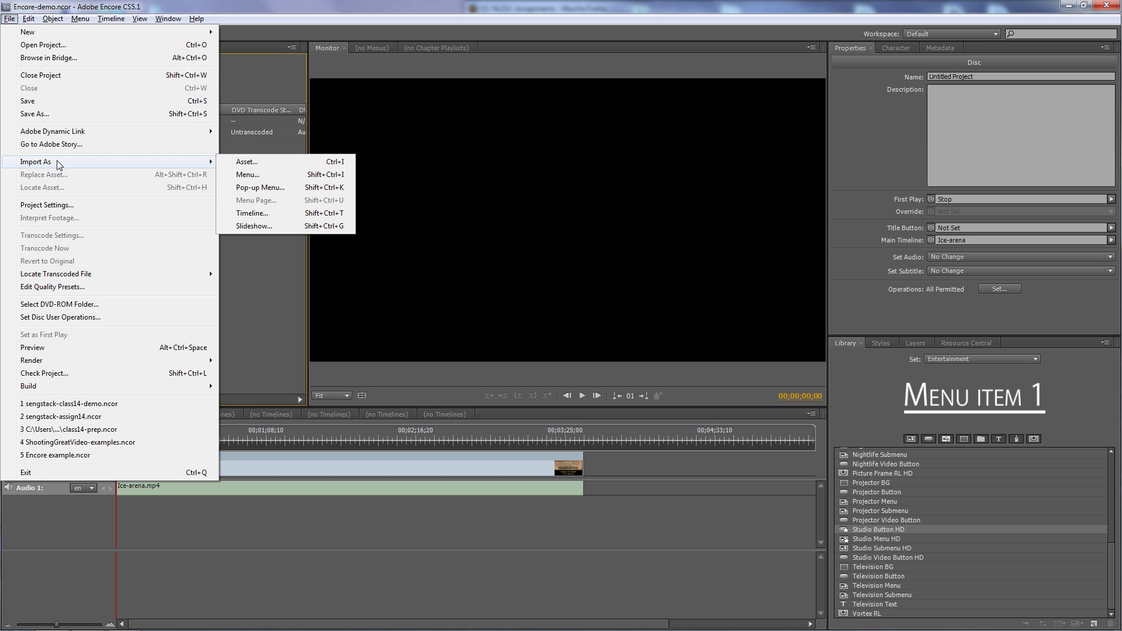
pyautogui.click(263, 218)
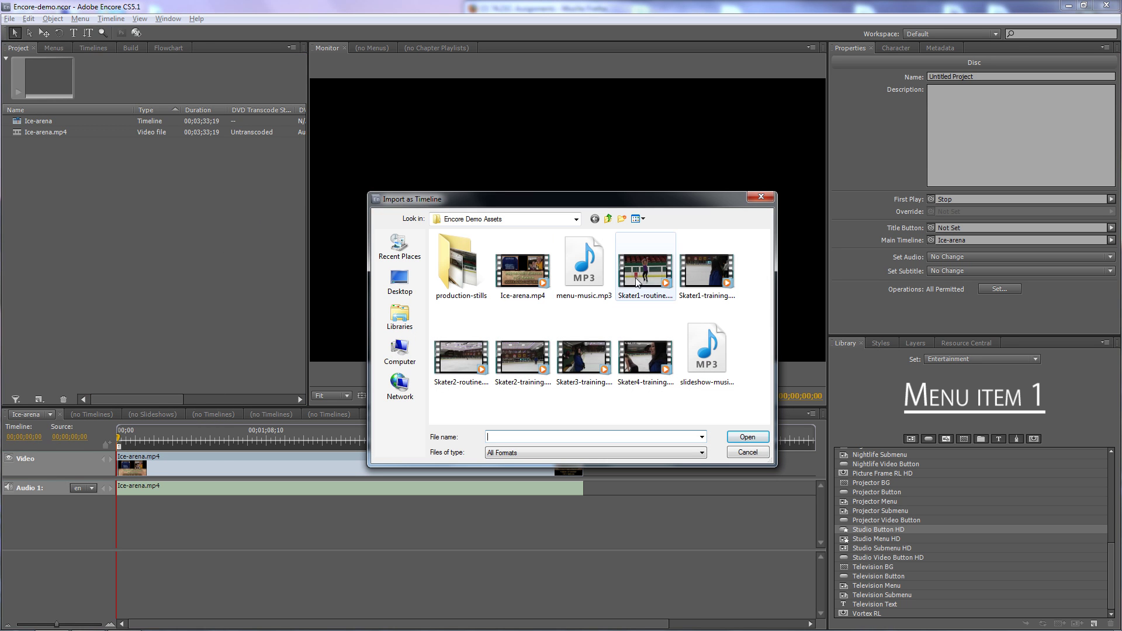
pyautogui.click(651, 272)
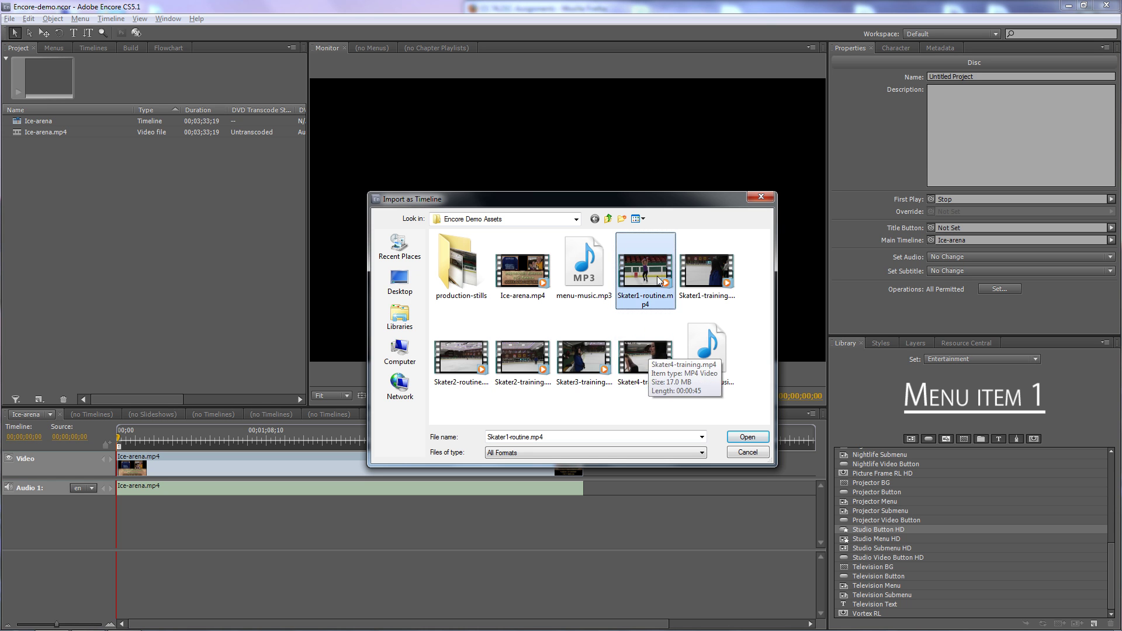
pyautogui.keyDown('shift'); pyautogui.click(646, 352); pyautogui.keyUp('shift')
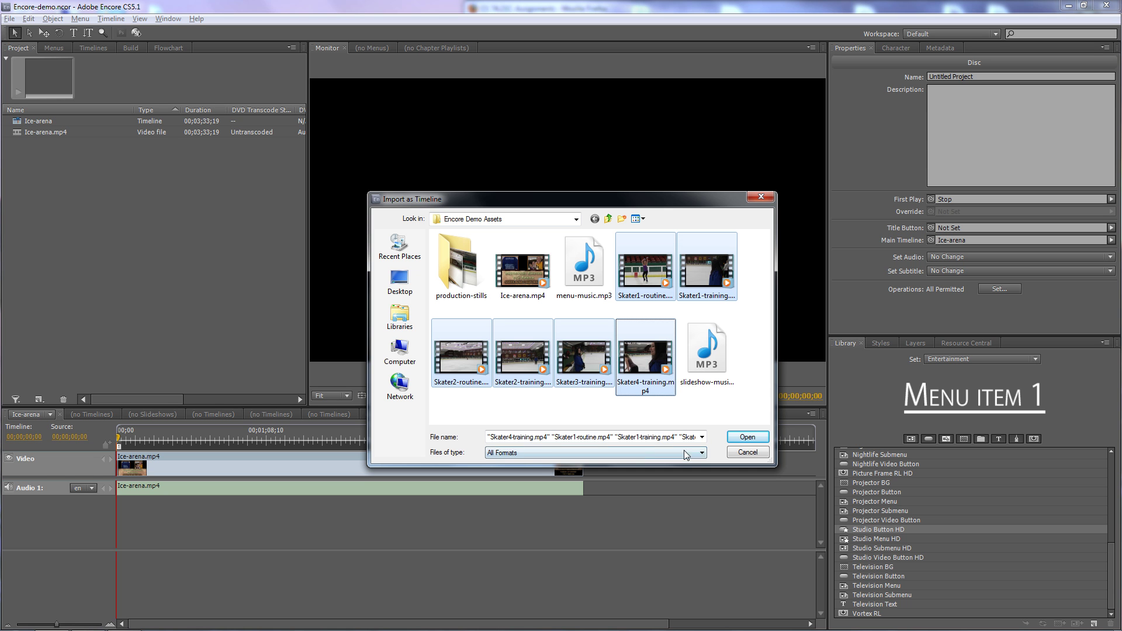
pyautogui.click(744, 438)
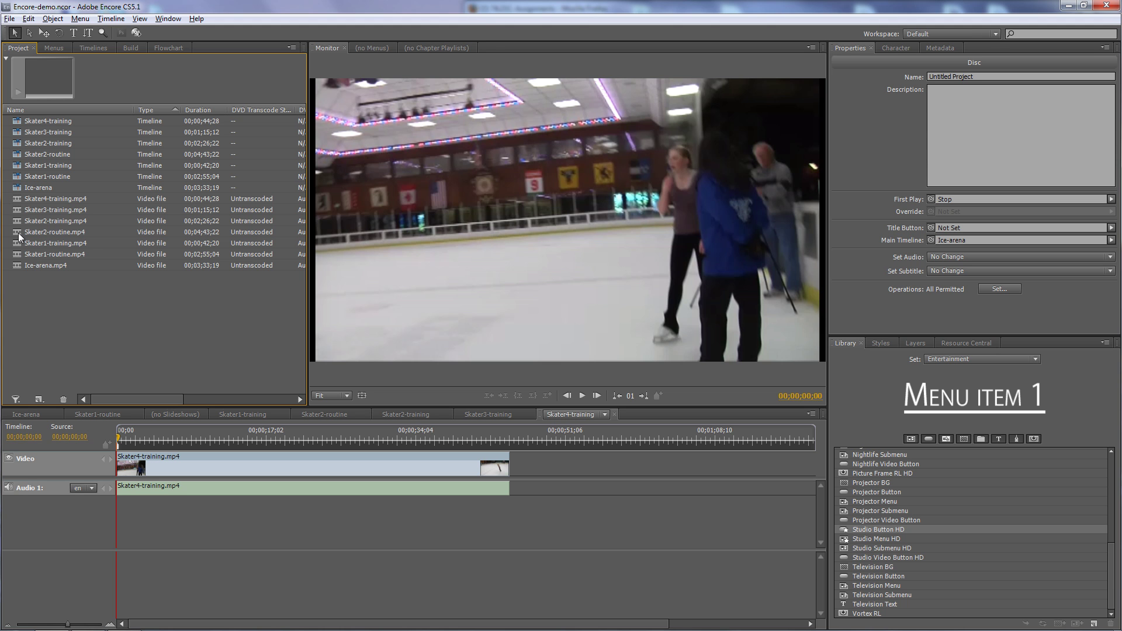
# - Select the Ice-arena timeline and bring it up for viewing in the monitor
pyautogui.click(12, 189)
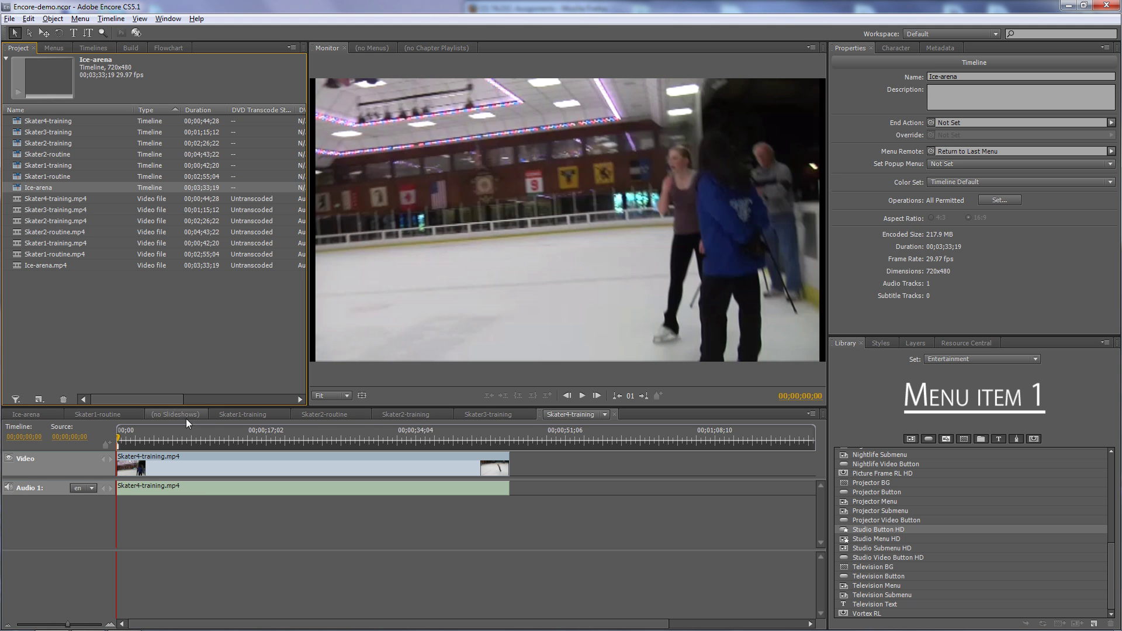
pyautogui.click(23, 414)
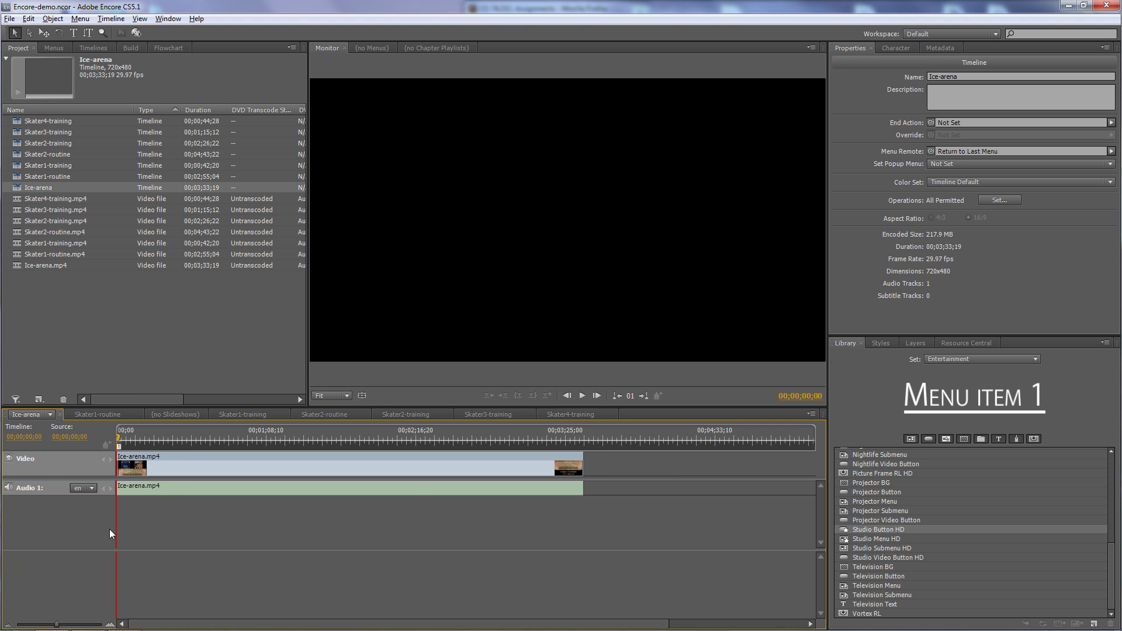
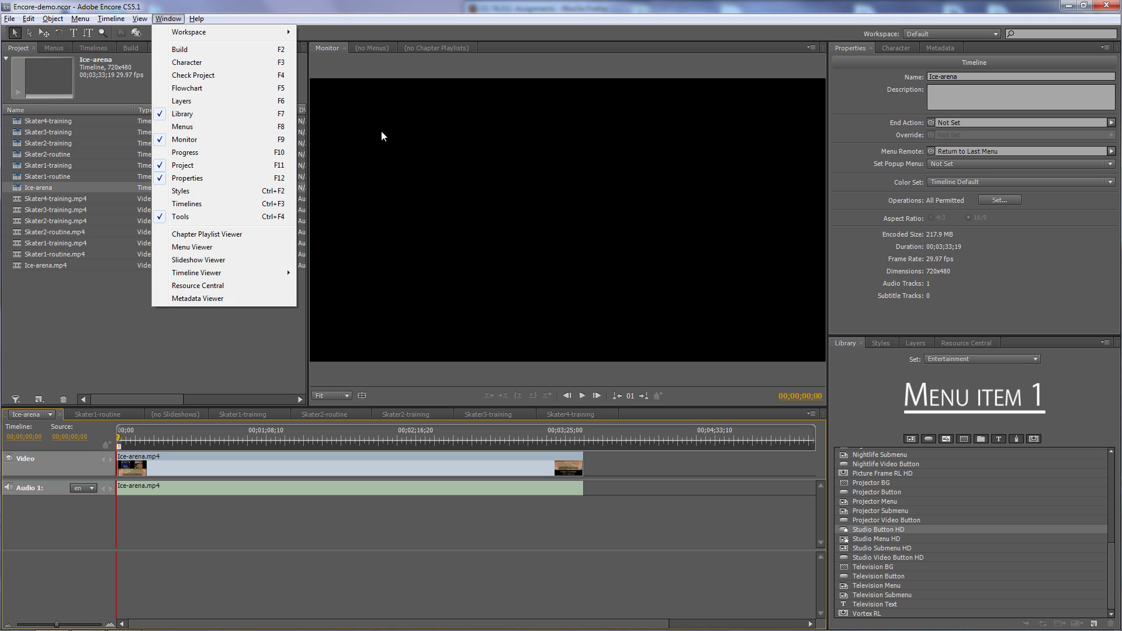
pyautogui.click(374, 68)
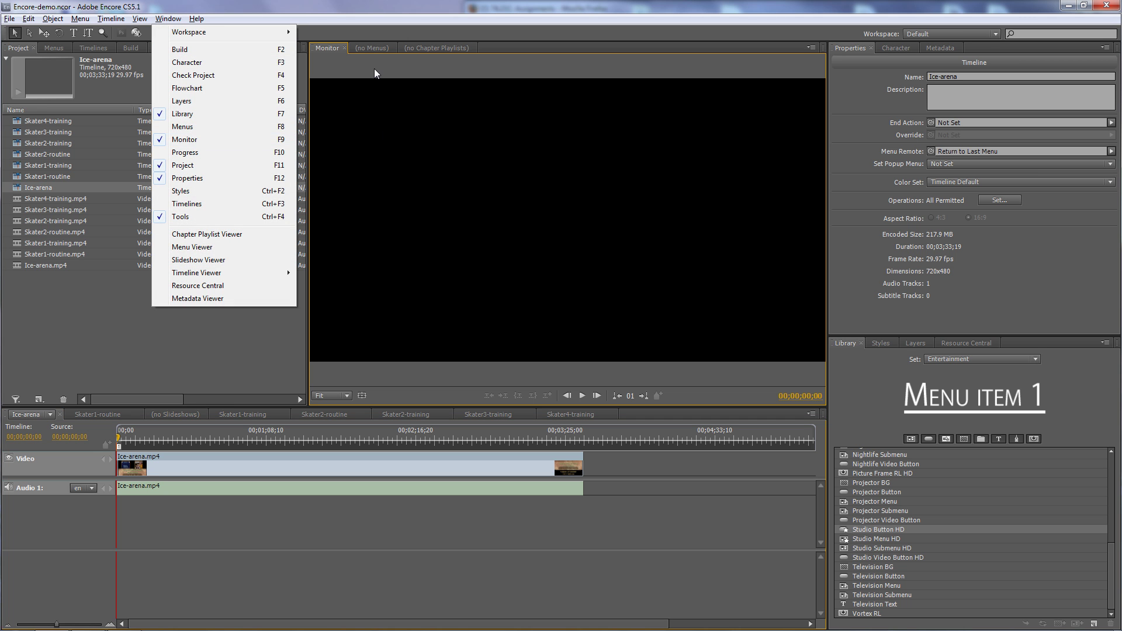
# - Add chapter points to the Ice-arena timeline at 00;00;06;12 and 00;00;15;14
pyautogui.click(119, 441)
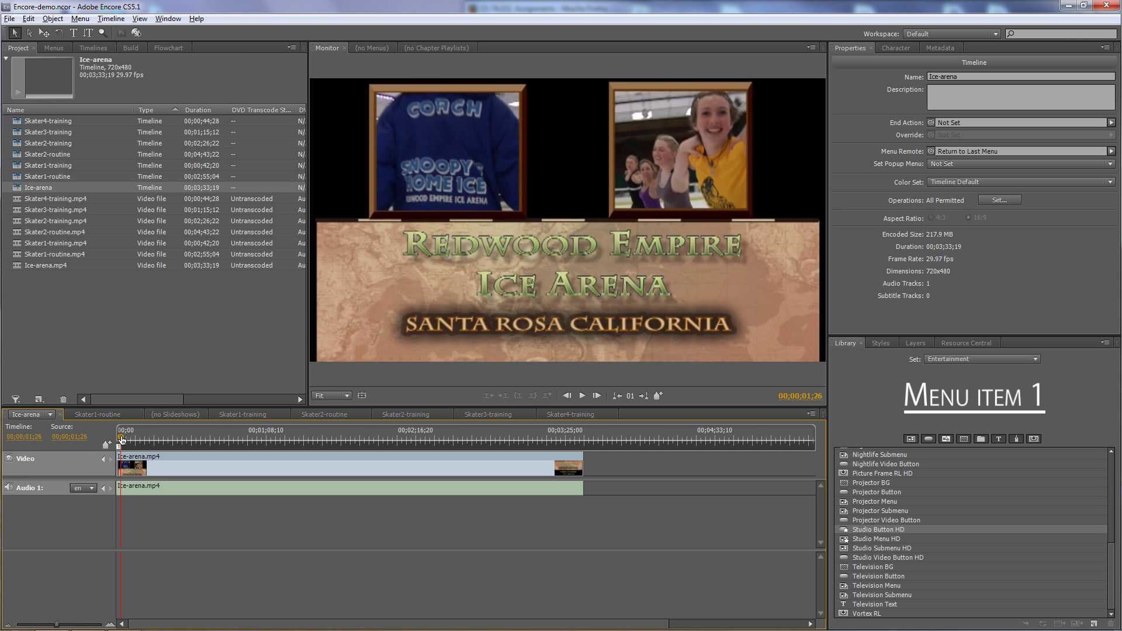
pyautogui.moveTo(117, 440); pyautogui.dragTo(128, 439)
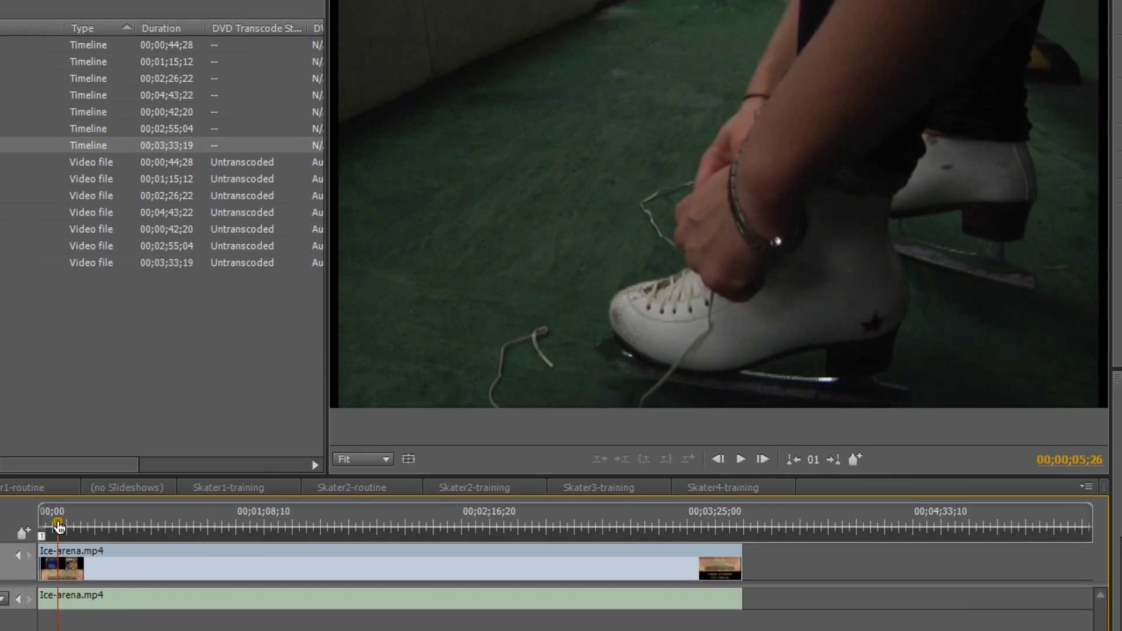
pyautogui.click(246, 461)
pyautogui.moveTo(58, 531); pyautogui.dragTo(47, 533)
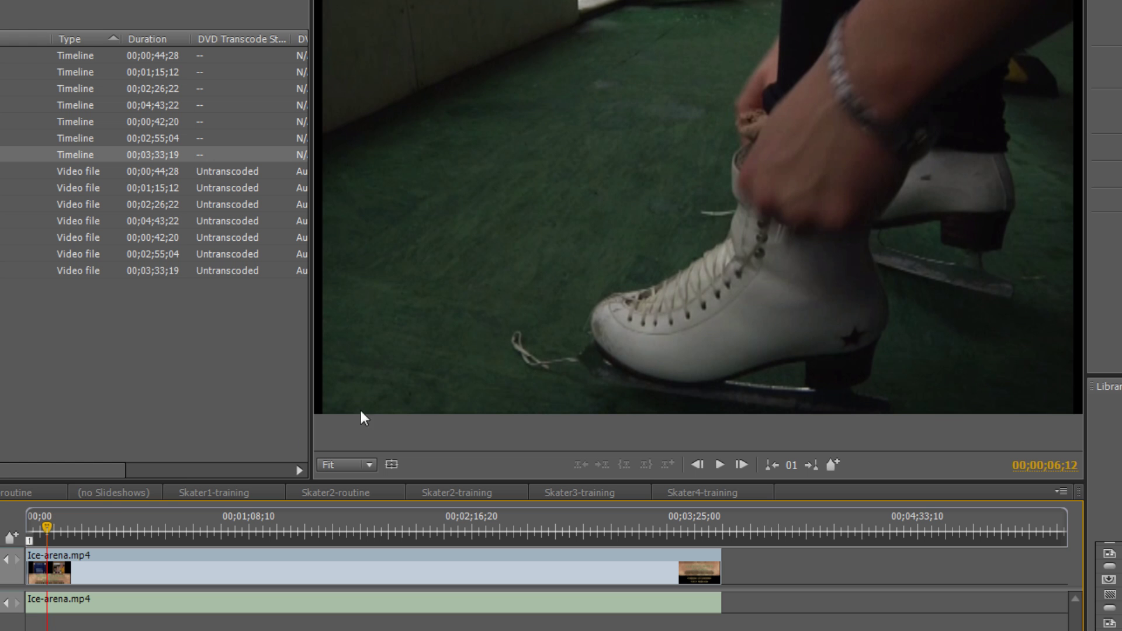
pyautogui.click(13, 540)
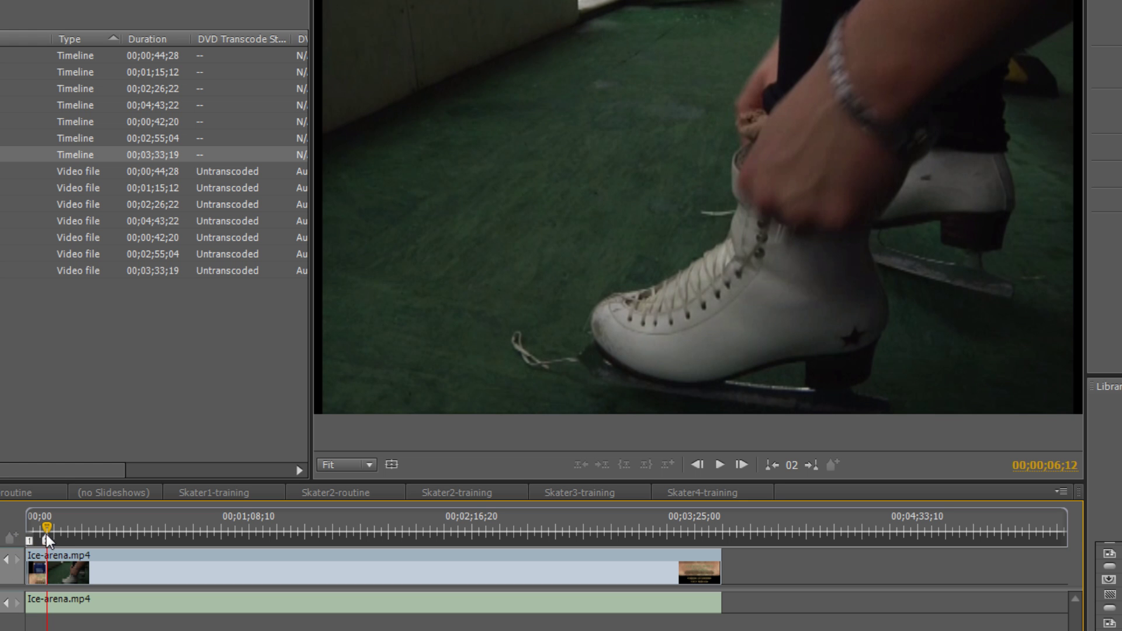
pyautogui.press('space')
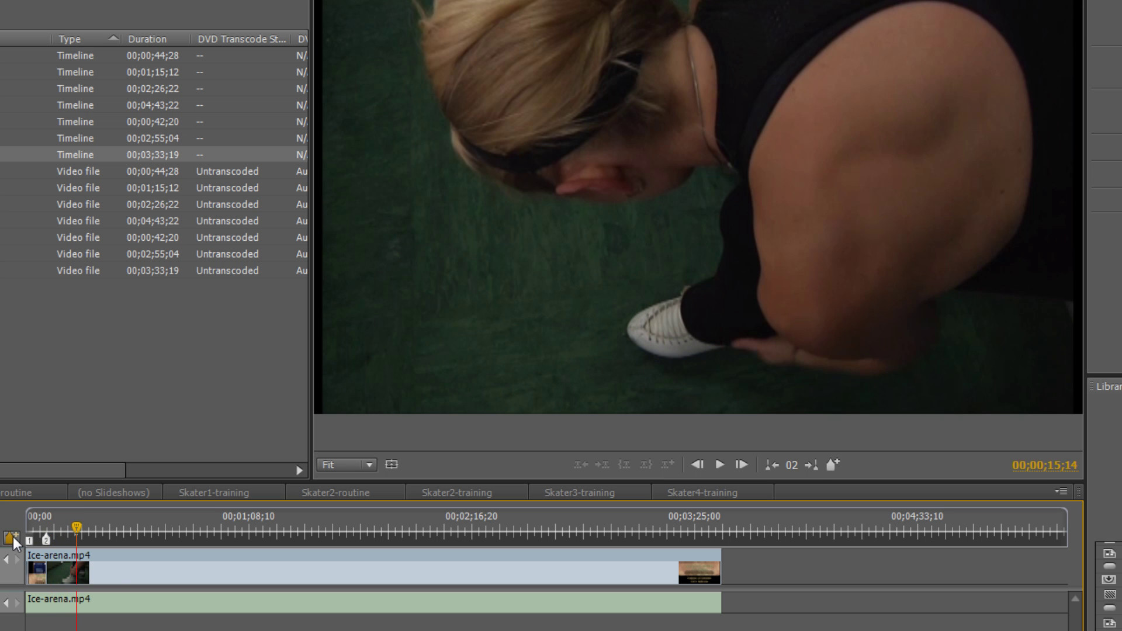
pyautogui.click(12, 536)
# - Delete the chapter point at 00;00;06;12 and move the one at 00;00;15;14 earlier, to 00;00;07;22
pyautogui.click(45, 542)
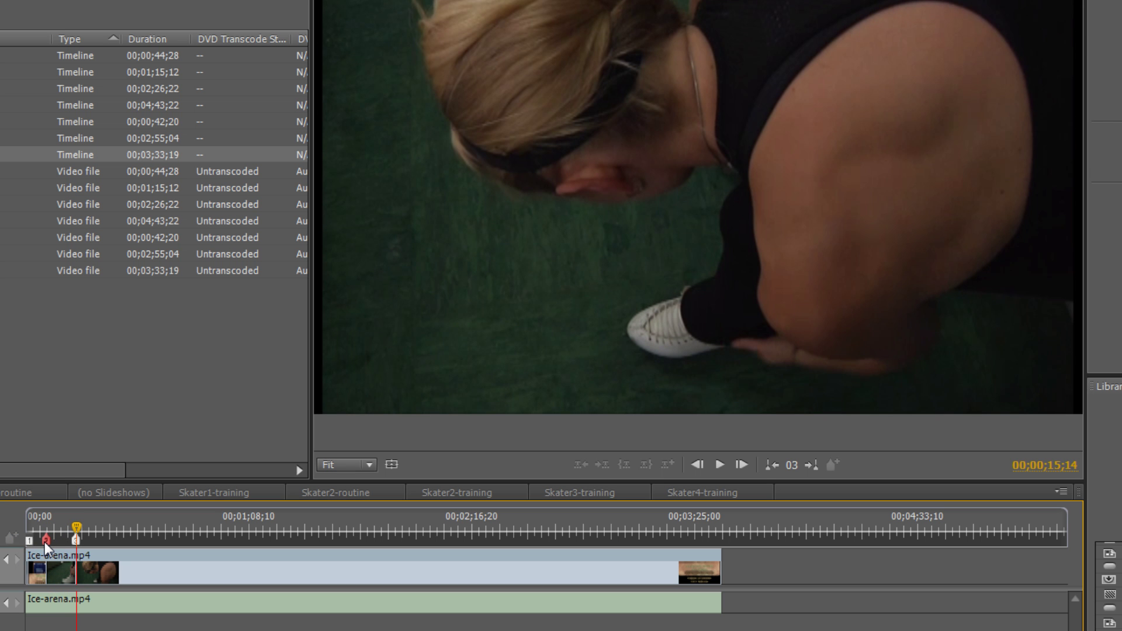
pyautogui.press('Delete')
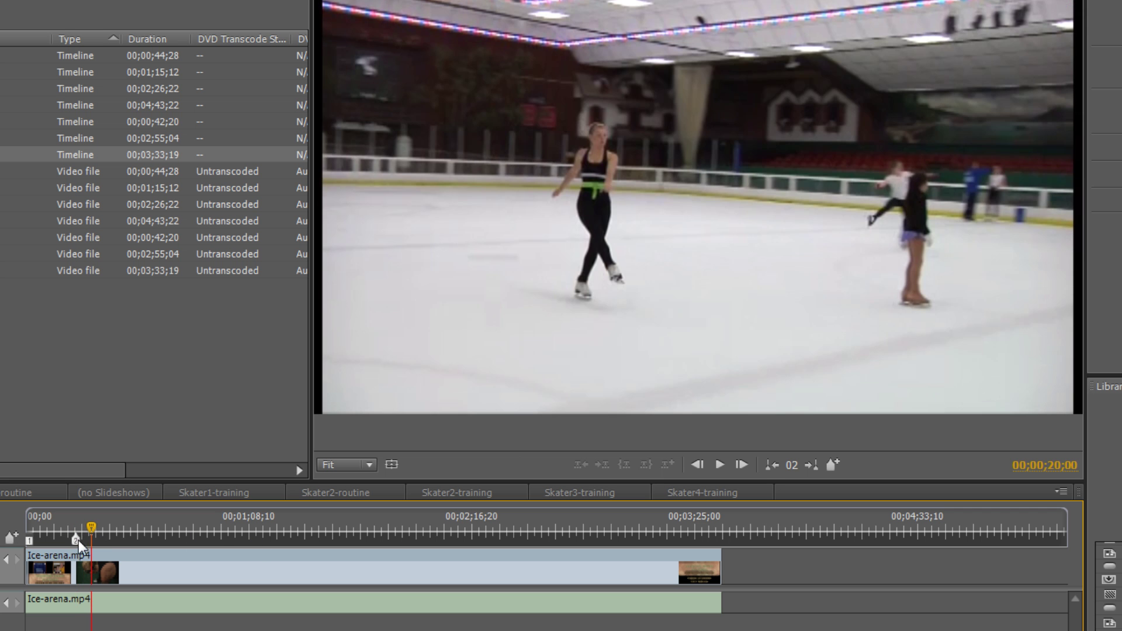
pyautogui.click(76, 540)
pyautogui.moveTo(68, 540); pyautogui.dragTo(51, 540)
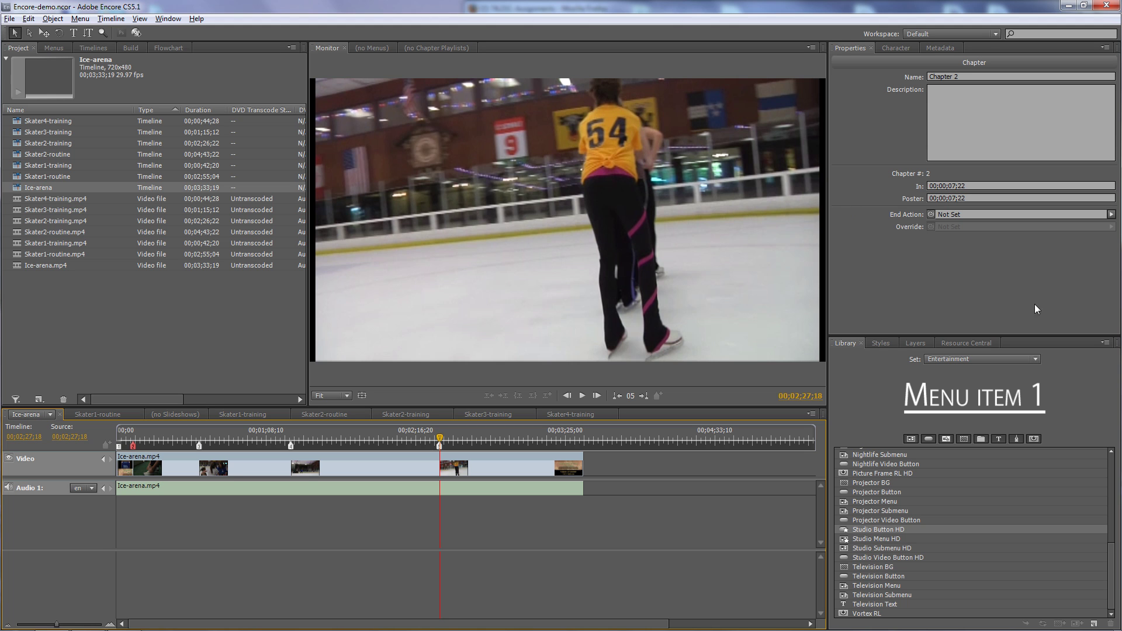
# - Rename the second chapter point of the Ice-arena timeline as Opening
pyautogui.click(859, 85)
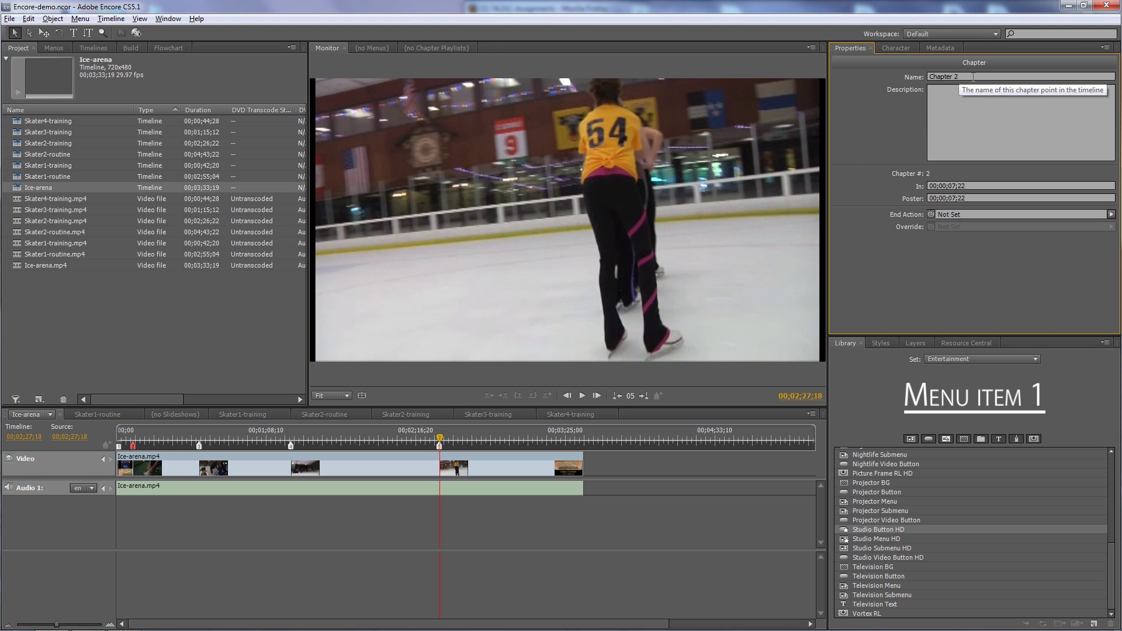
pyautogui.moveTo(971, 76); pyautogui.dragTo(920, 80)
pyautogui.write('Opening')
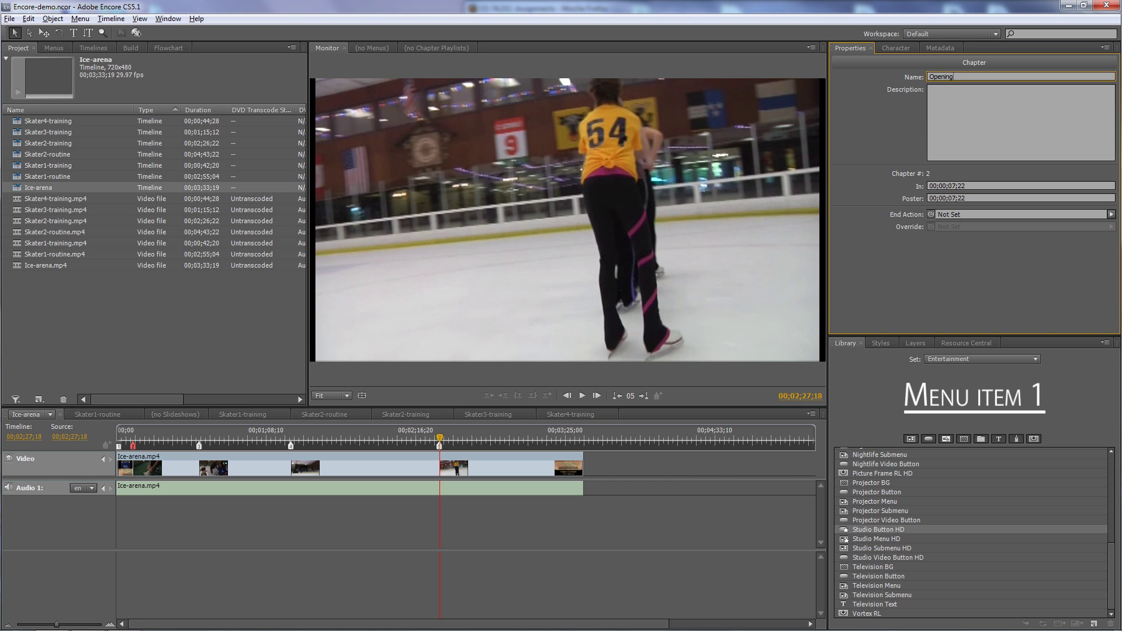
pyautogui.press('Return')
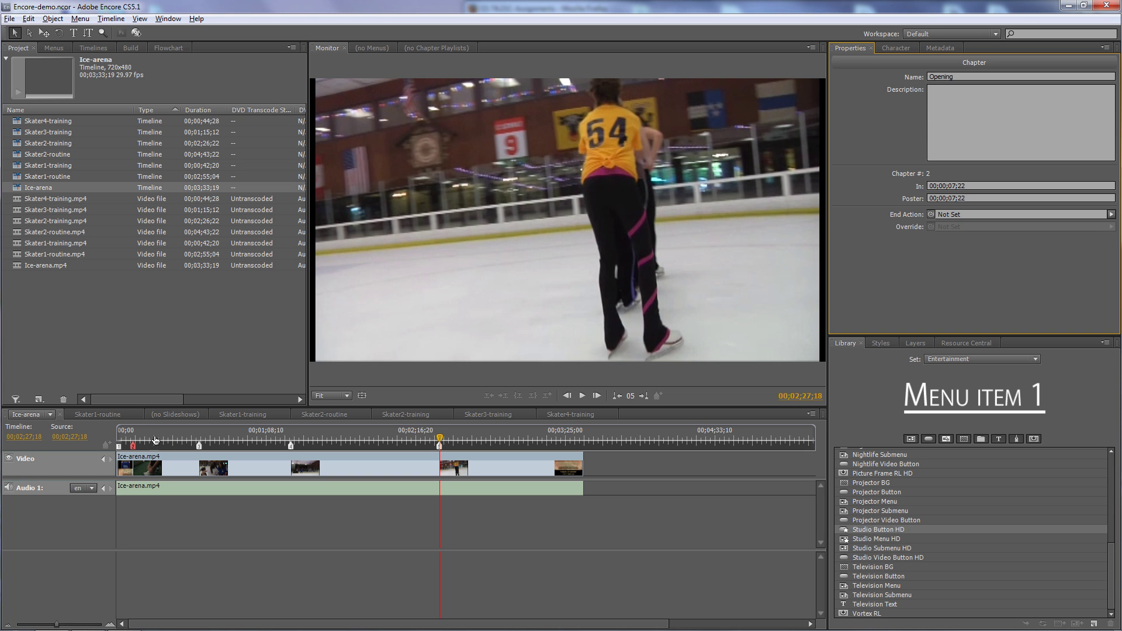
# - Rename the third chapter point, at 00;00;37;26, with a name beginning with "Coac"
pyautogui.click(199, 446)
pyautogui.click(202, 436)
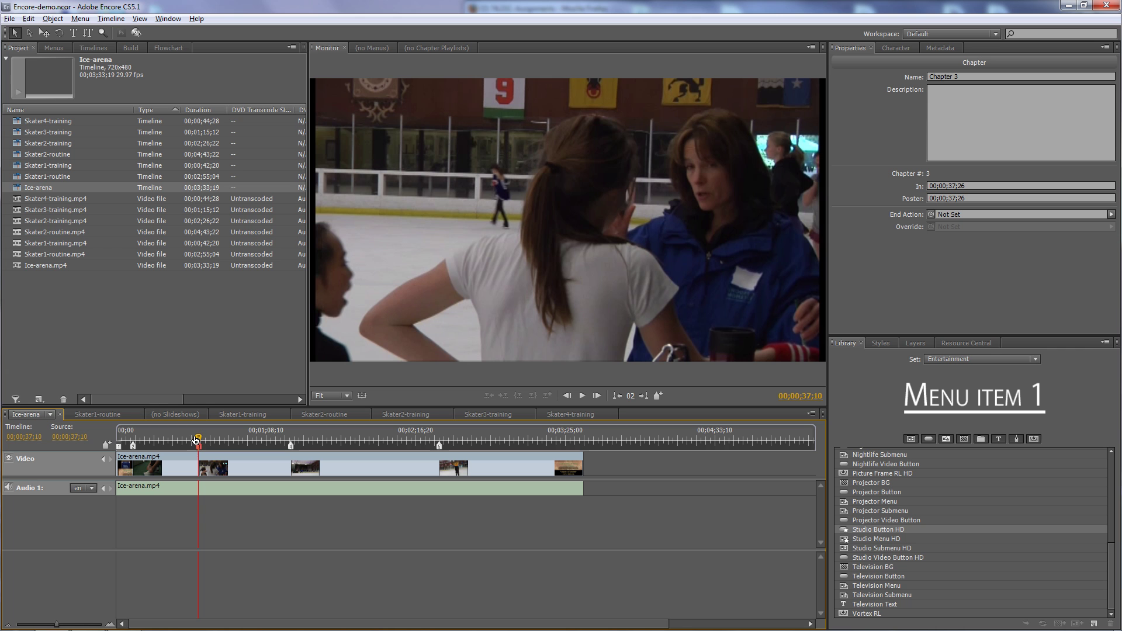
pyautogui.click(993, 76)
pyautogui.write('Coac')
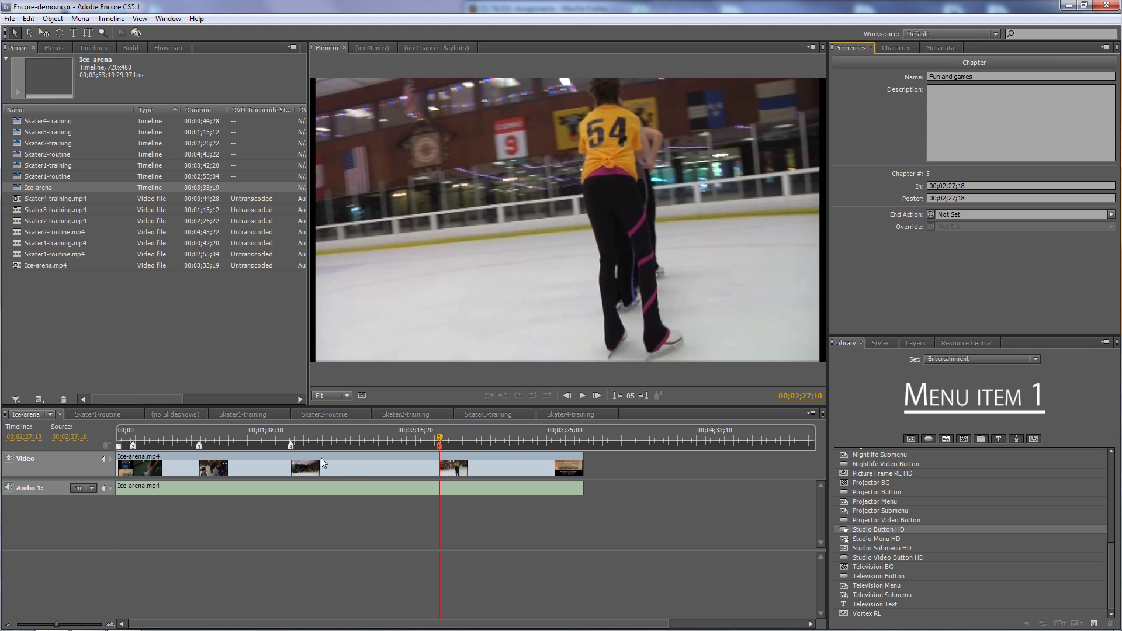
# - Check the properties of the Harness, Coach and Opening chapter points on the Ice-arena timeline
pyautogui.click(292, 446)
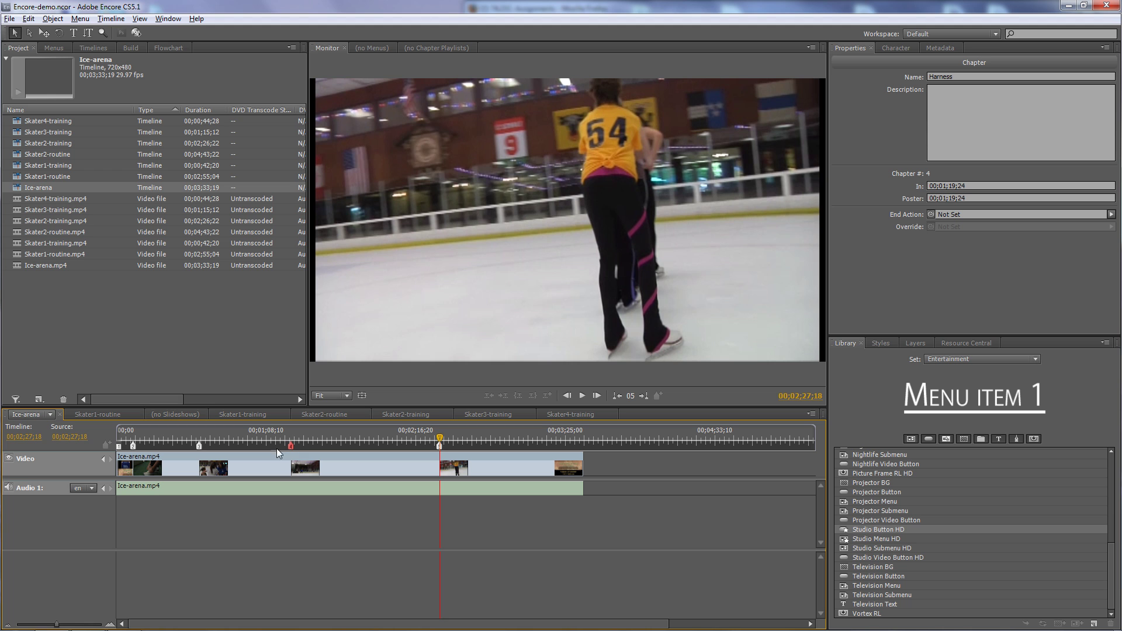
pyautogui.click(199, 443)
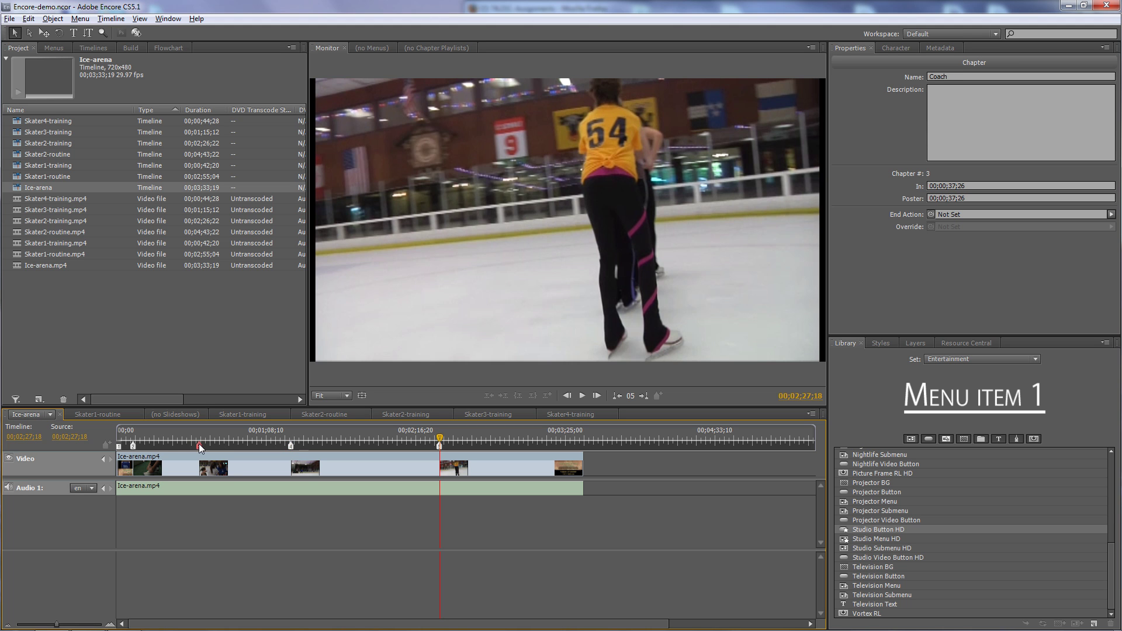
pyautogui.click(134, 446)
# - Set the poster frame of the Fun and games chapter point to the frame at 00;02;30;00
pyautogui.click(439, 439)
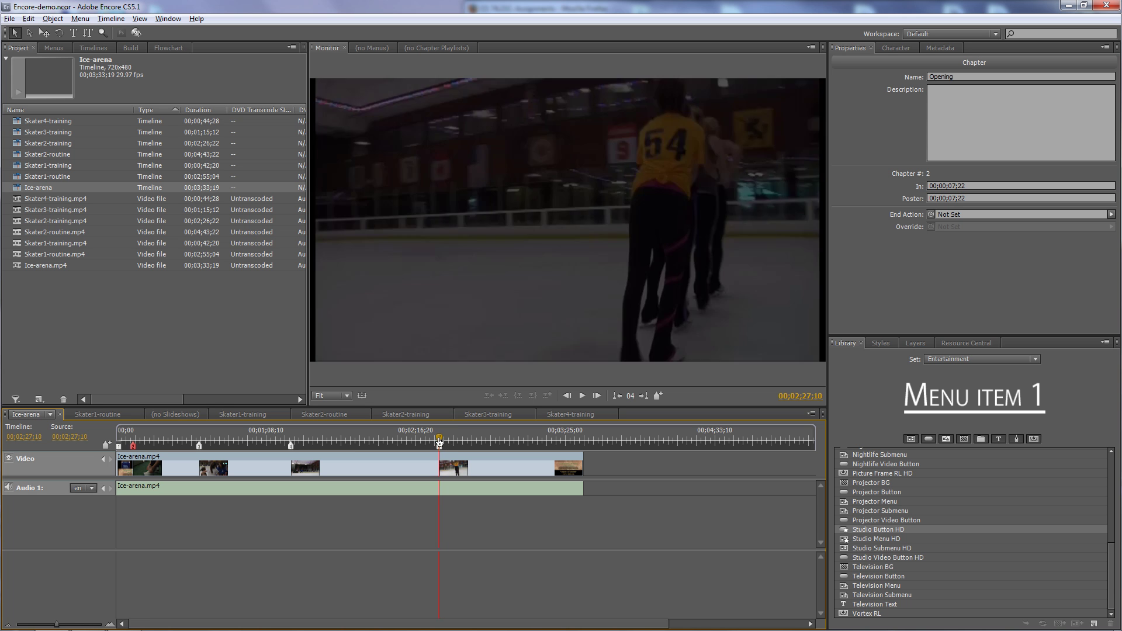
pyautogui.moveTo(439, 440); pyautogui.dragTo(445, 439)
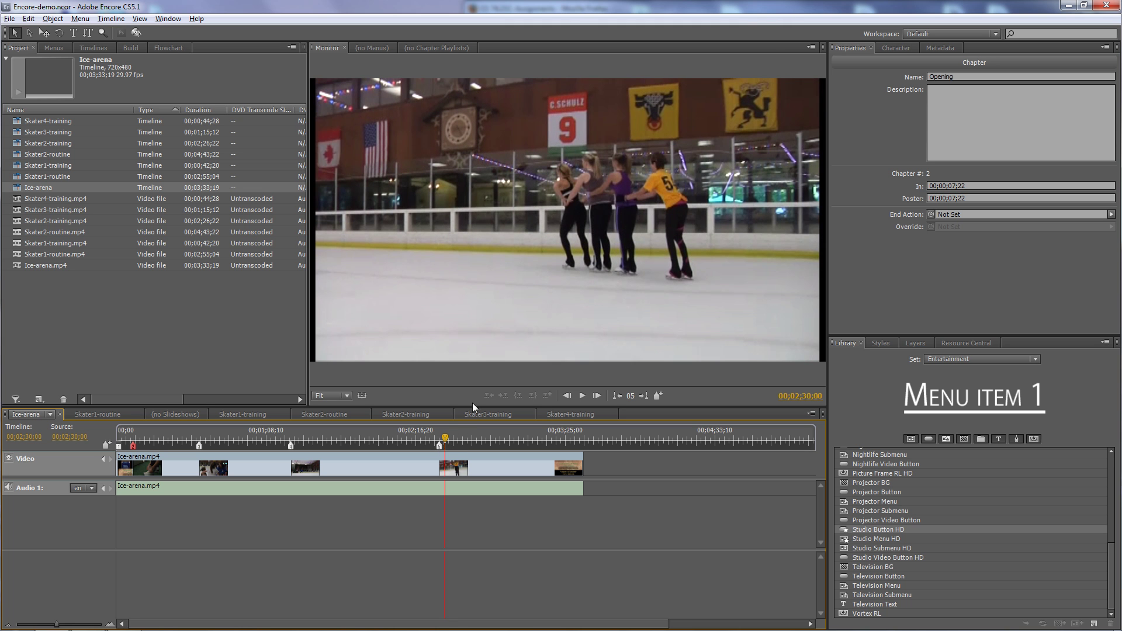
pyautogui.rightClick(439, 446)
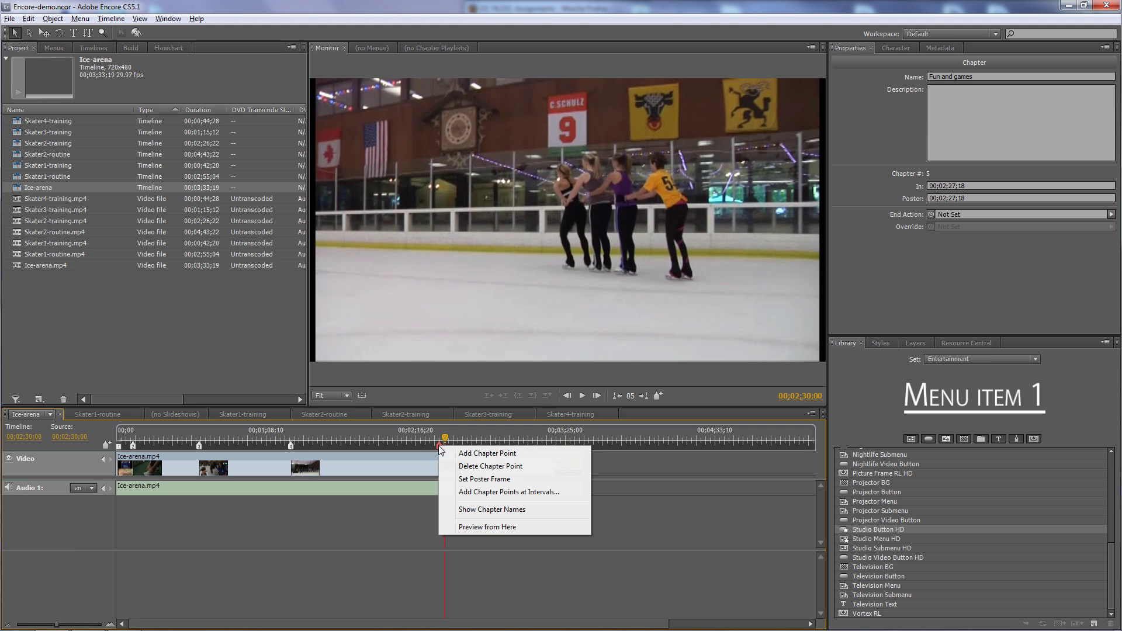
pyautogui.click(474, 479)
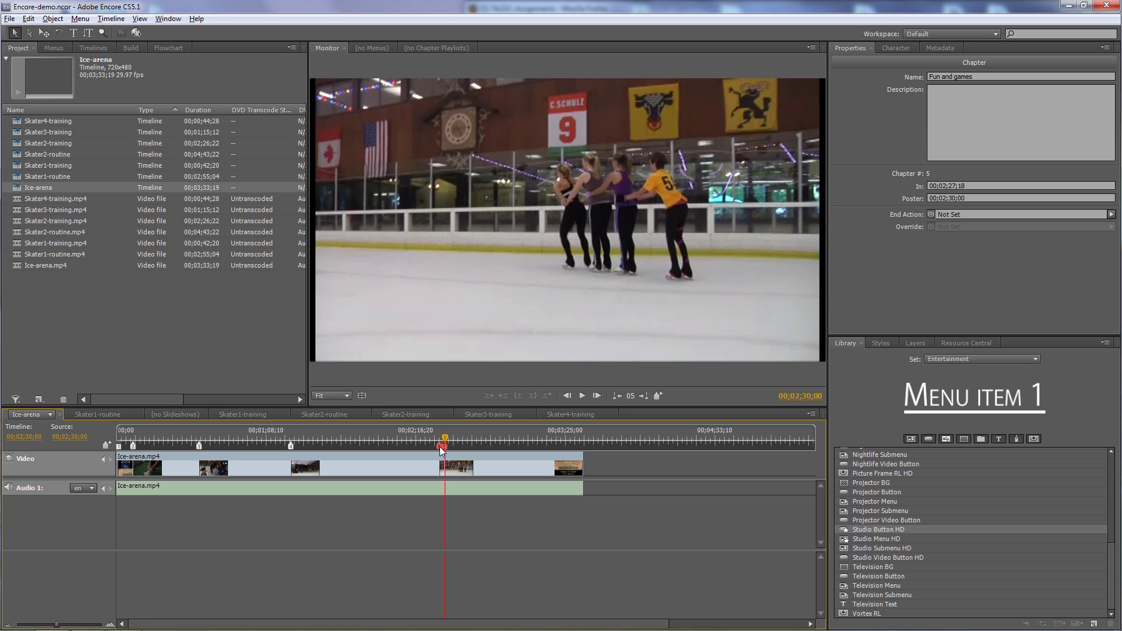
# - Set the poster frame of the Harness chapter point to the frame at 00;01;21;28
pyautogui.moveTo(432, 447); pyautogui.dragTo(296, 434)
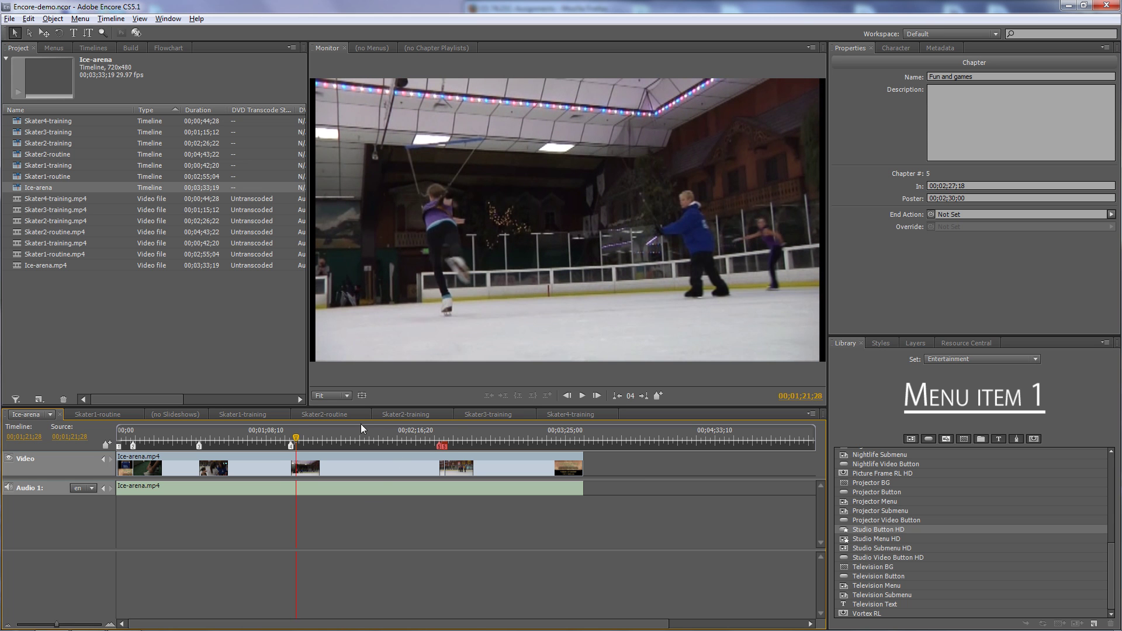
pyautogui.click(291, 445)
pyautogui.rightClick(291, 445)
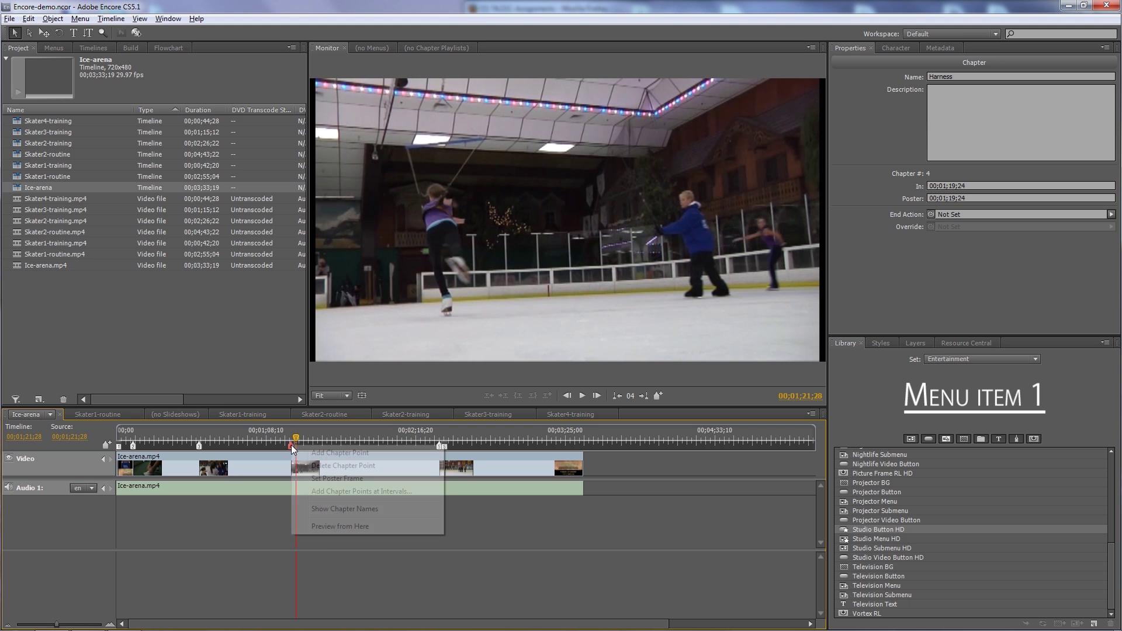
pyautogui.click(333, 478)
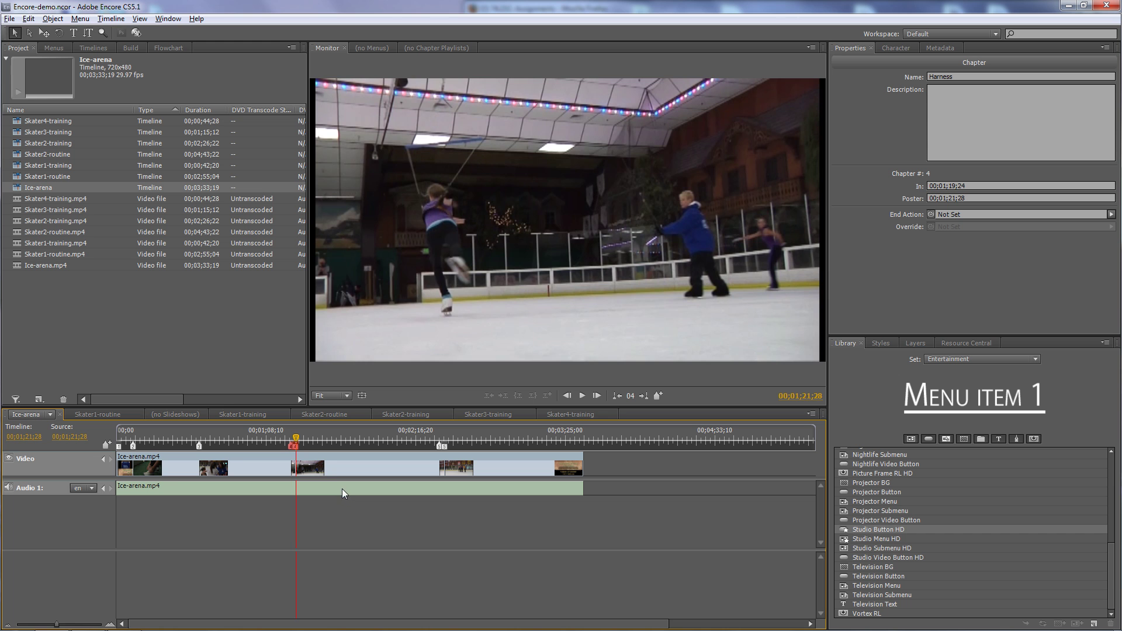
# - Set the Opening chapter point's poster frame to 00;00;09;26 and check the Coach and Harness chapter points
pyautogui.click(135, 445)
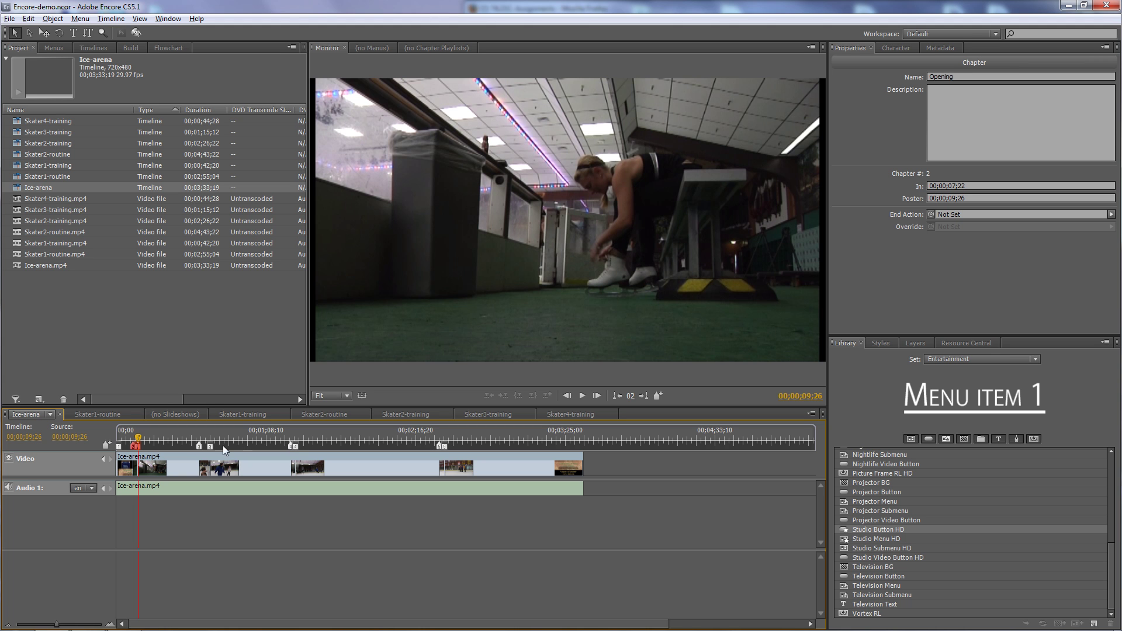
pyautogui.click(199, 445)
pyautogui.click(291, 447)
pyautogui.click(290, 446)
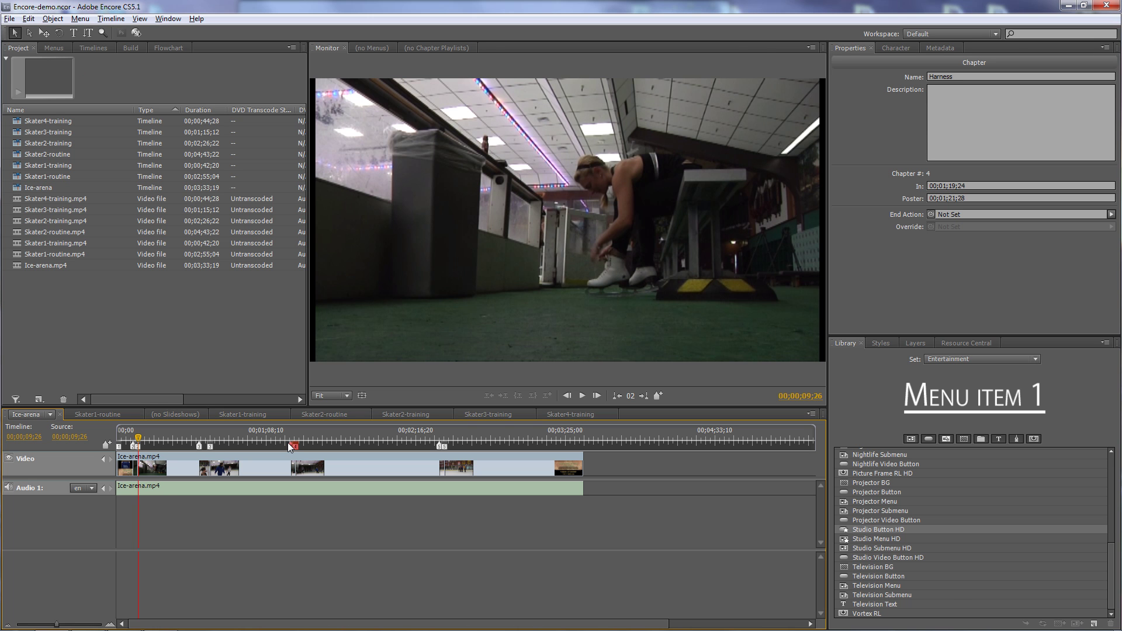
# - Create a chapter playlist from the Ice-arena timeline
pyautogui.click(10, 18)
pyautogui.moveTo(15, 34)
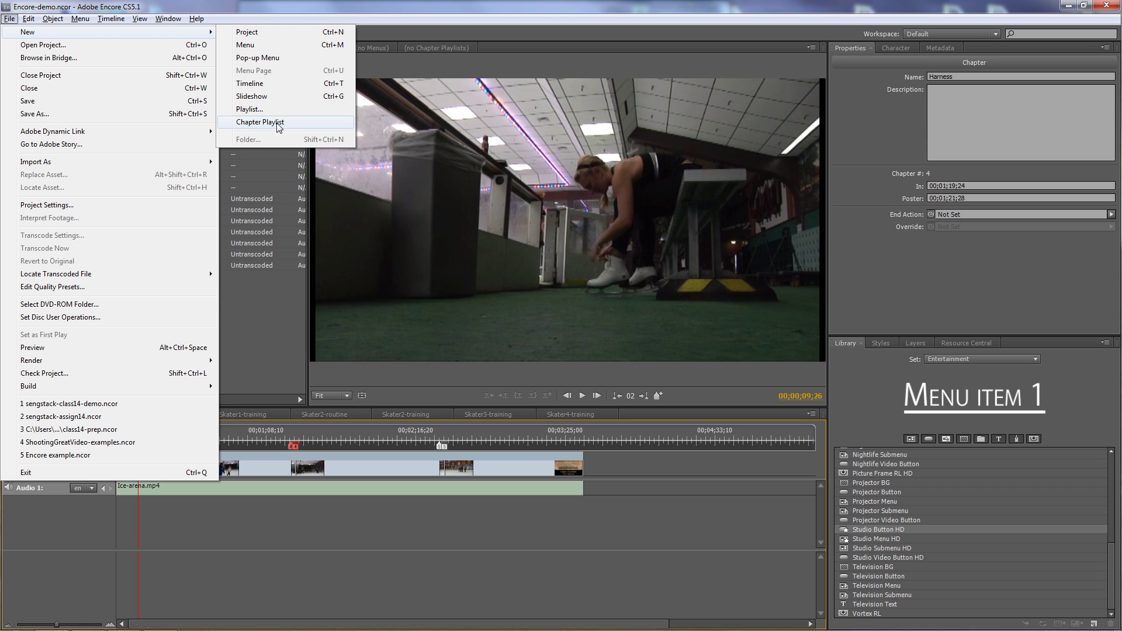
pyautogui.click(279, 122)
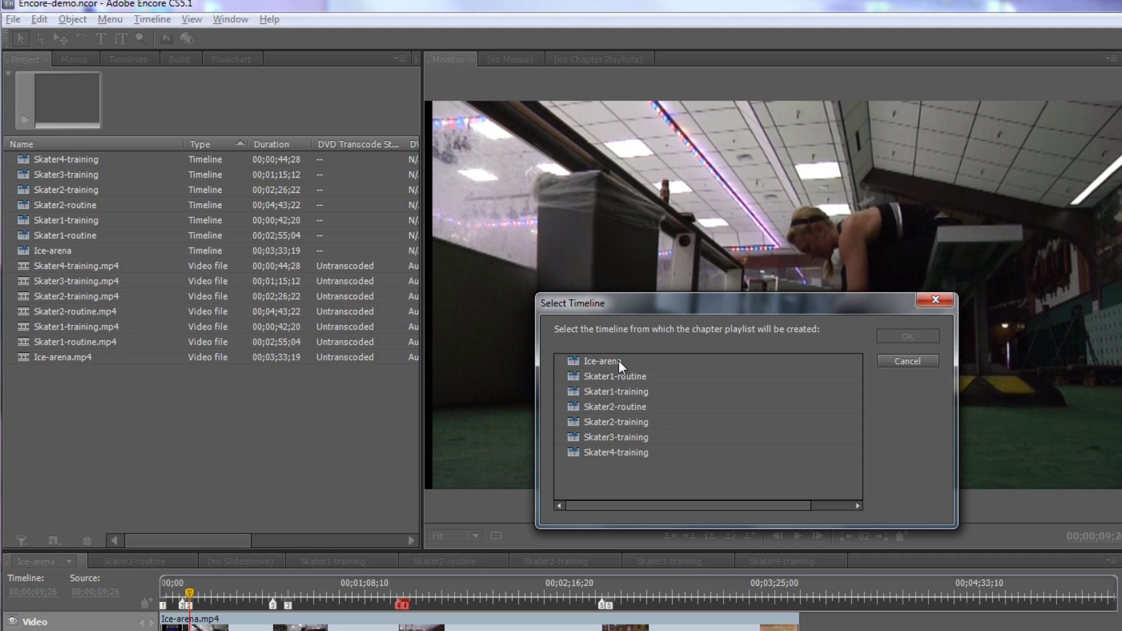
pyautogui.click(576, 360)
pyautogui.click(910, 336)
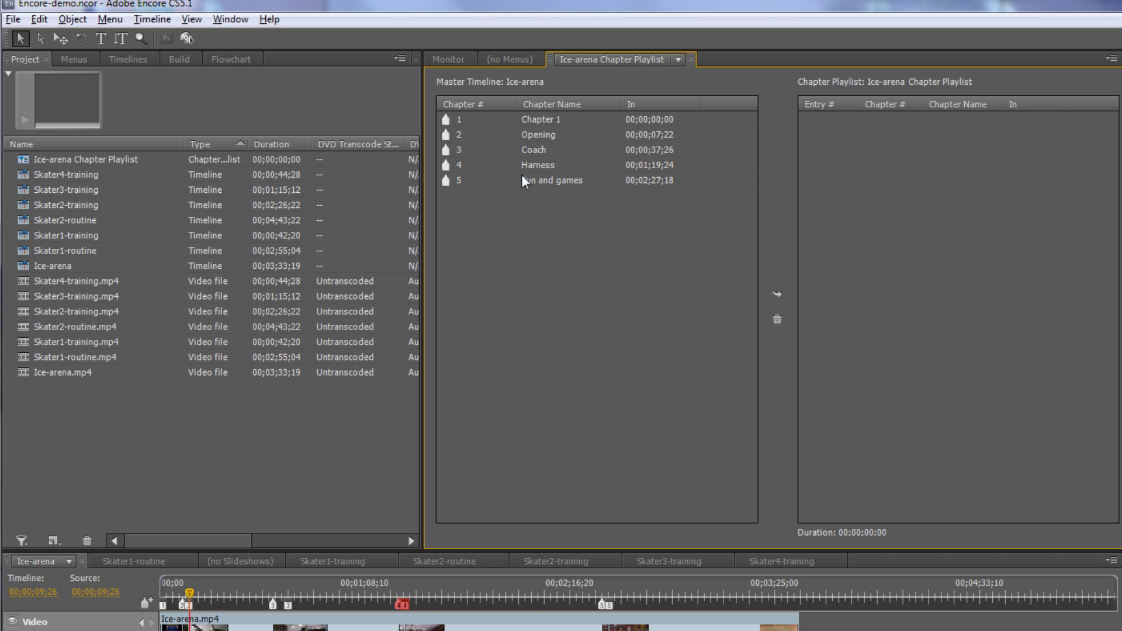
# - Add the Opening chapter to the Ice-arena chapter playlist and remove it again
pyautogui.click(535, 120)
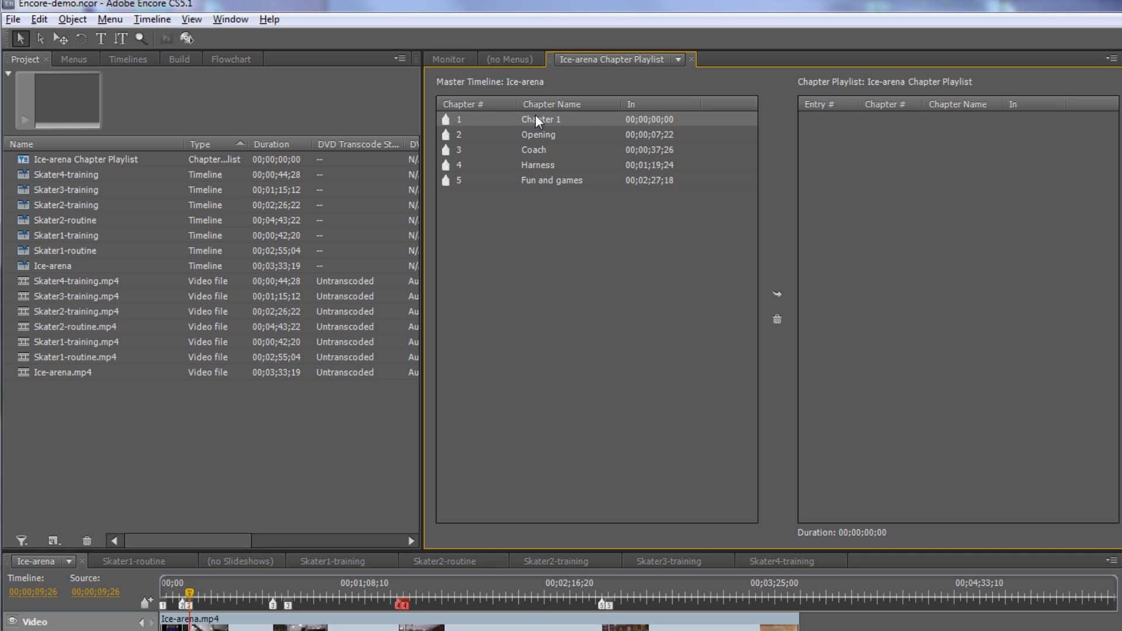
pyautogui.click(534, 132)
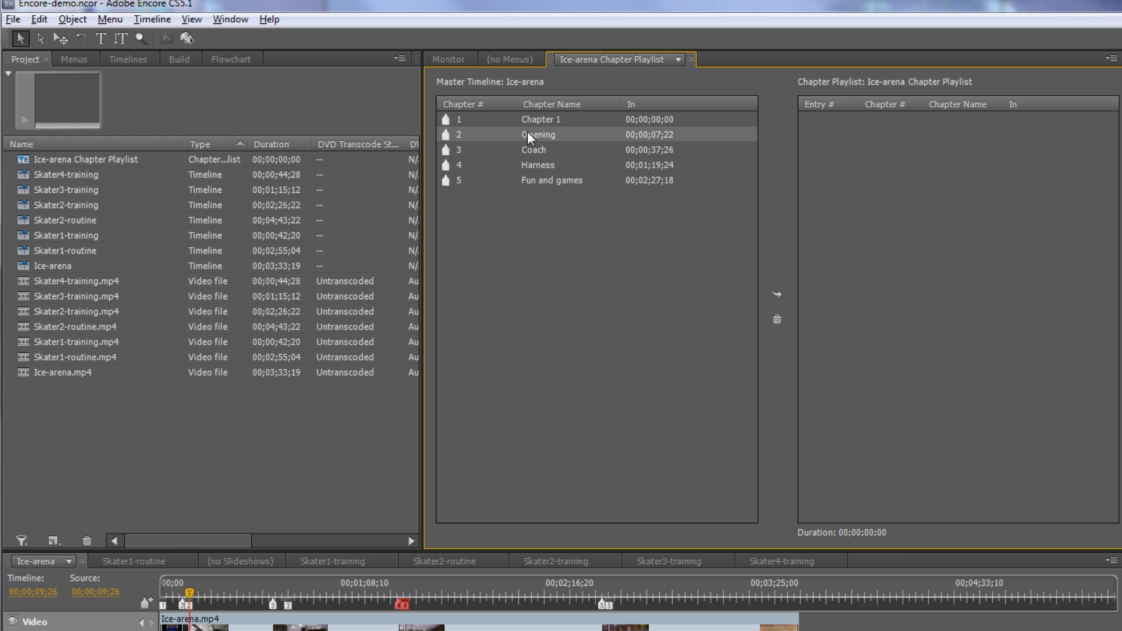
pyautogui.click(778, 294)
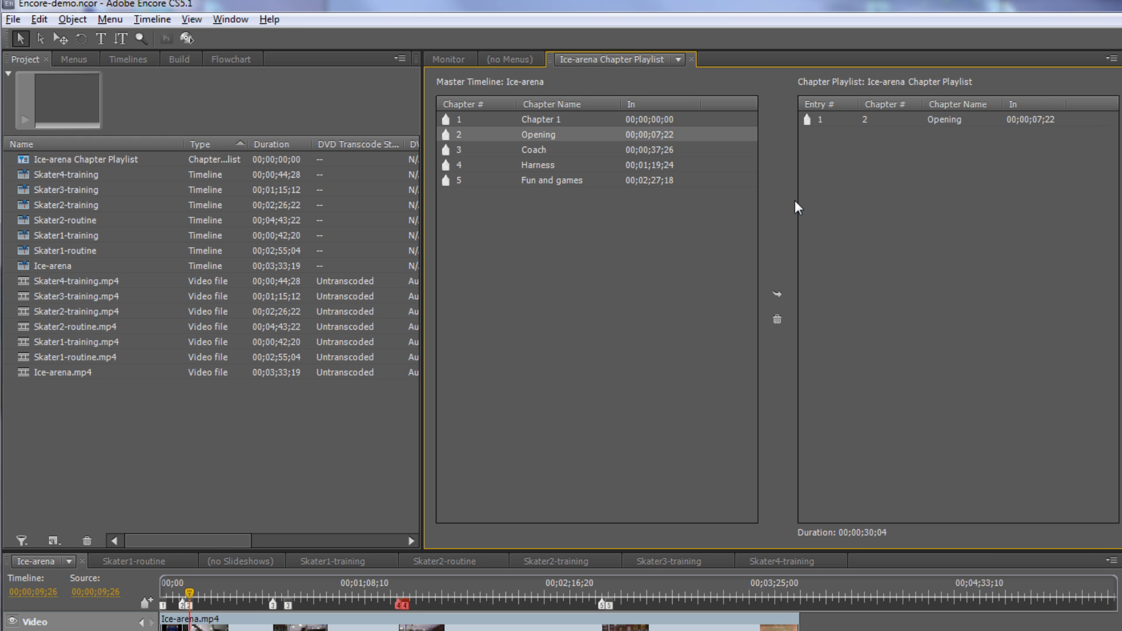
pyautogui.click(1022, 118)
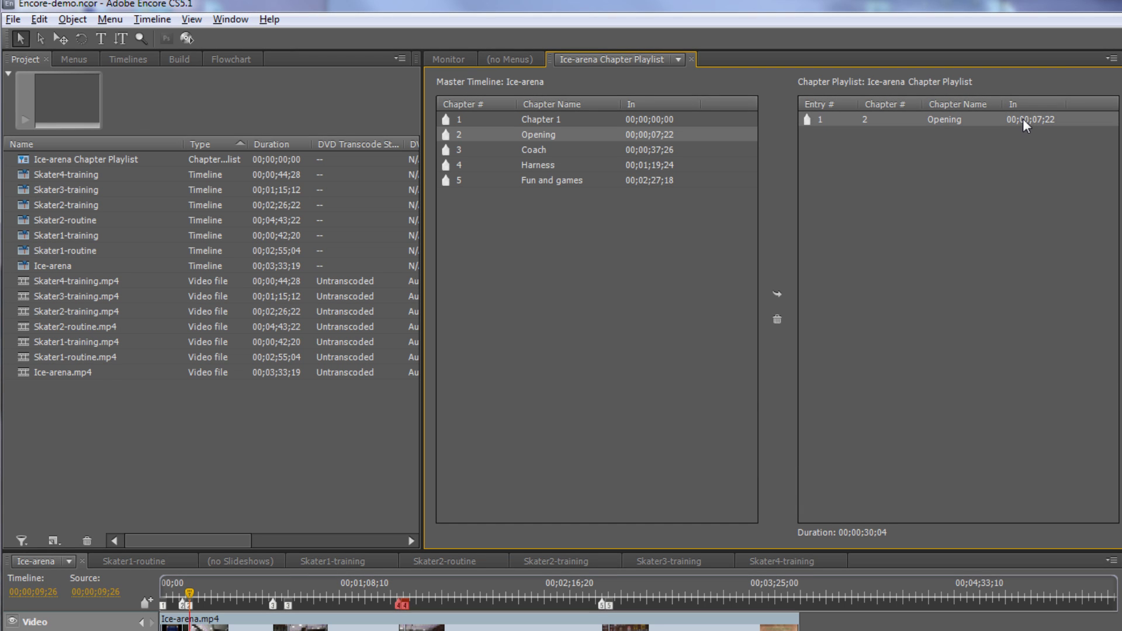
pyautogui.click(778, 320)
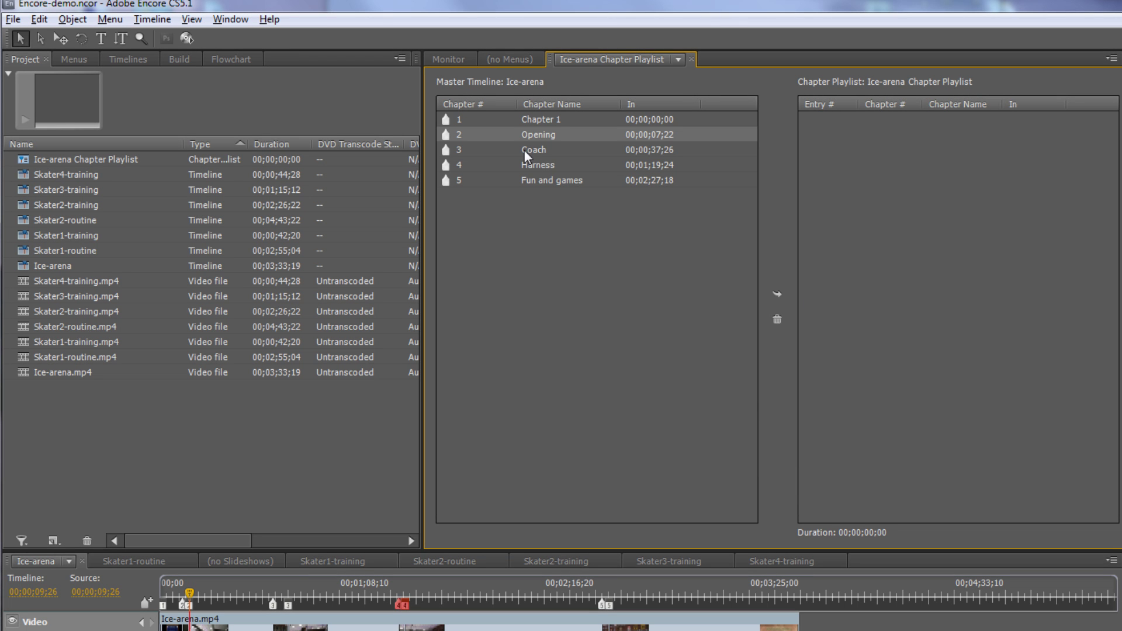
# - Add the Opening chapter to the chapter playlist and rename the playlist as Ice-arena Chapter 1
pyautogui.doubleClick(532, 135)
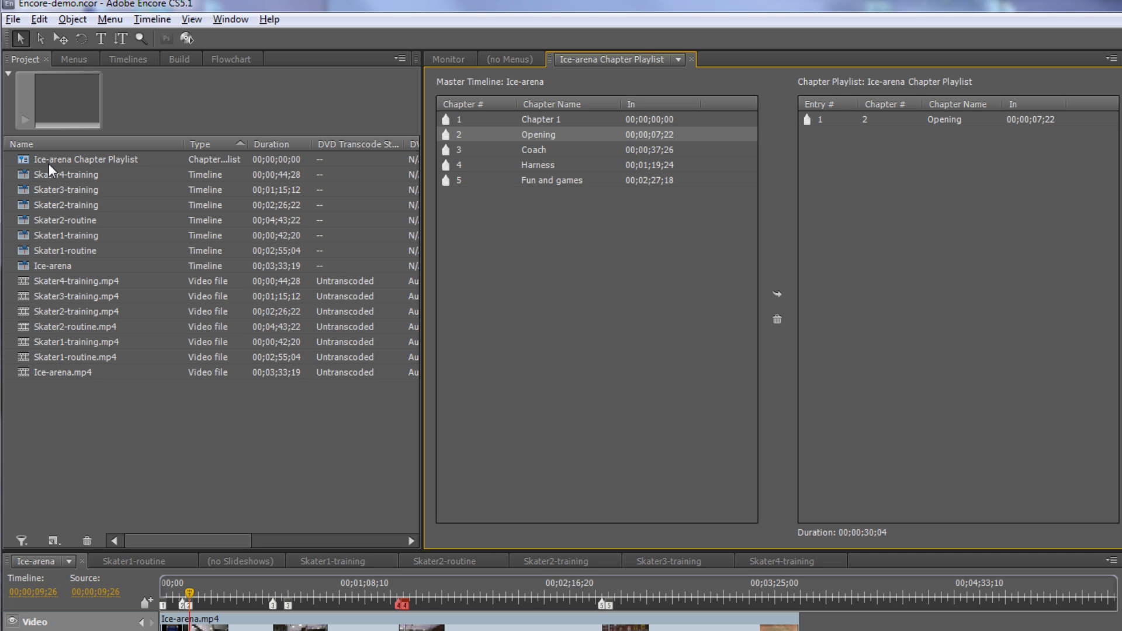
pyautogui.click(25, 157)
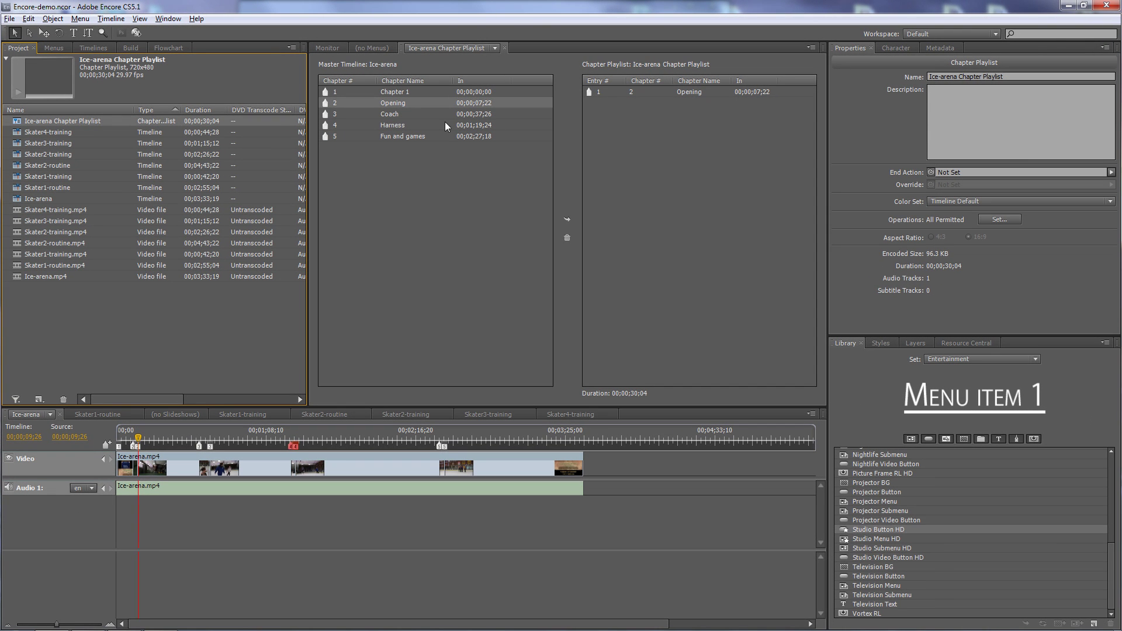
pyautogui.click(851, 94)
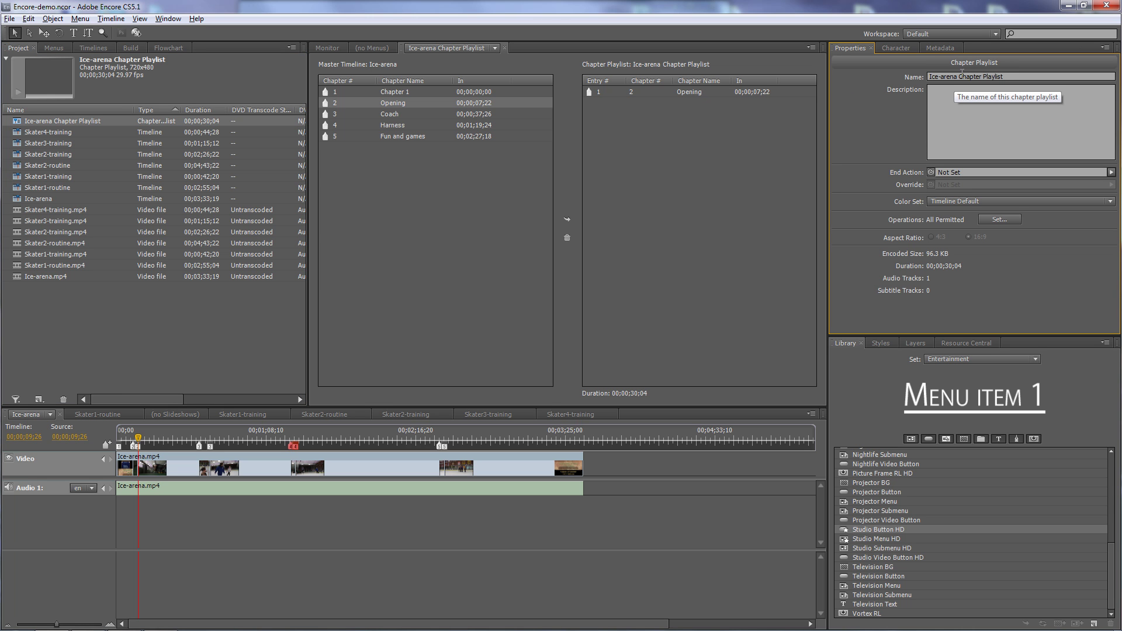
pyautogui.click(985, 76)
pyautogui.doubleClick(985, 76)
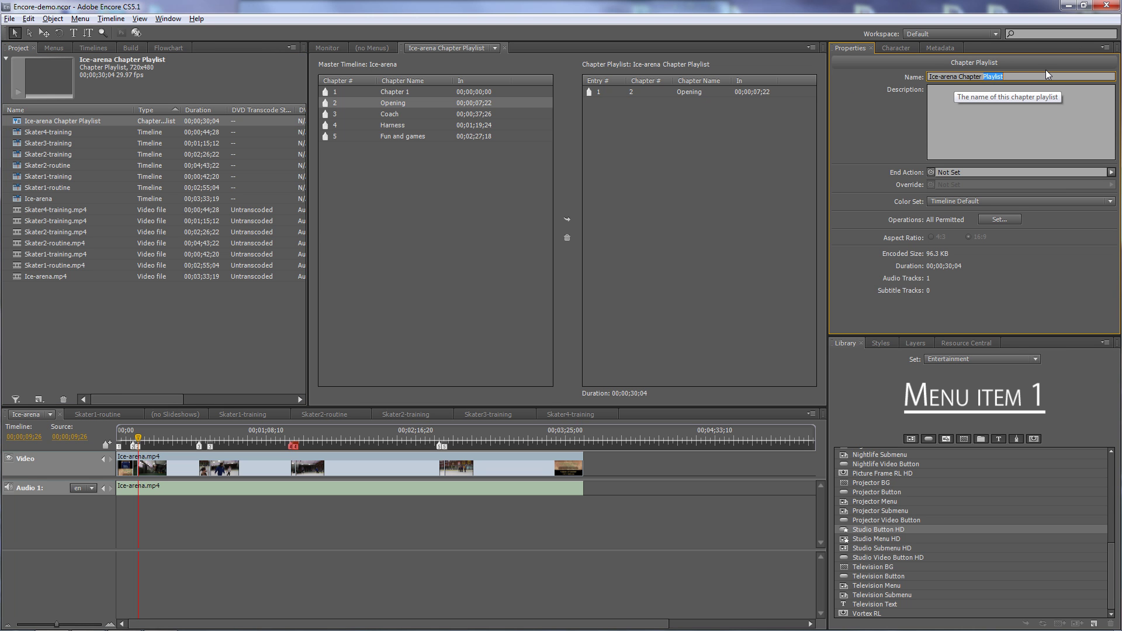
pyautogui.write('1')
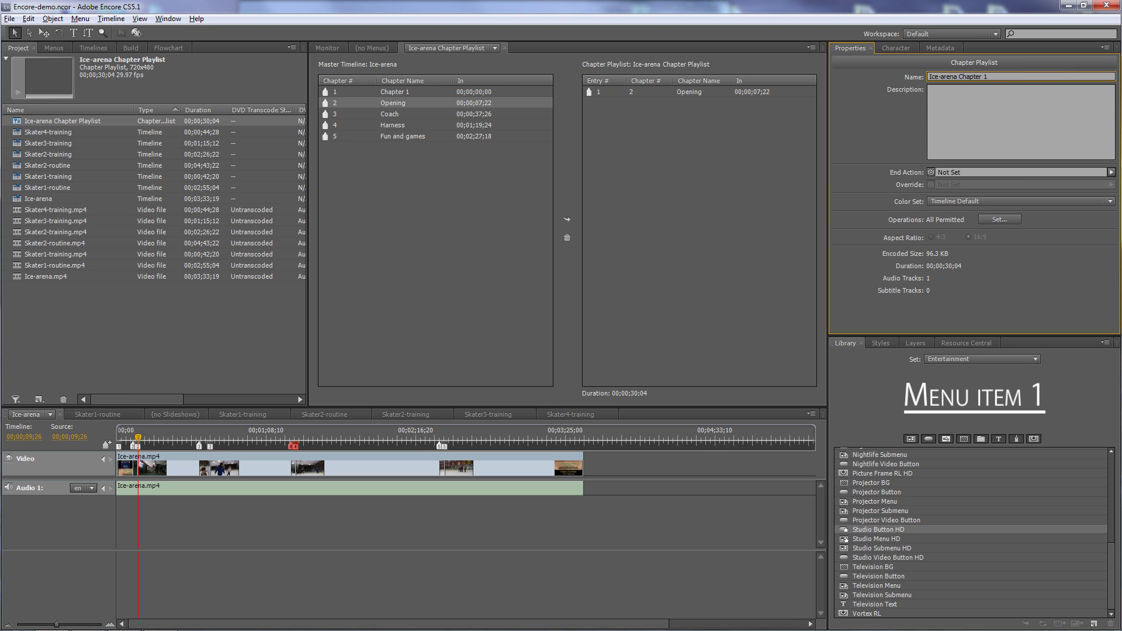
pyautogui.click(1030, 276)
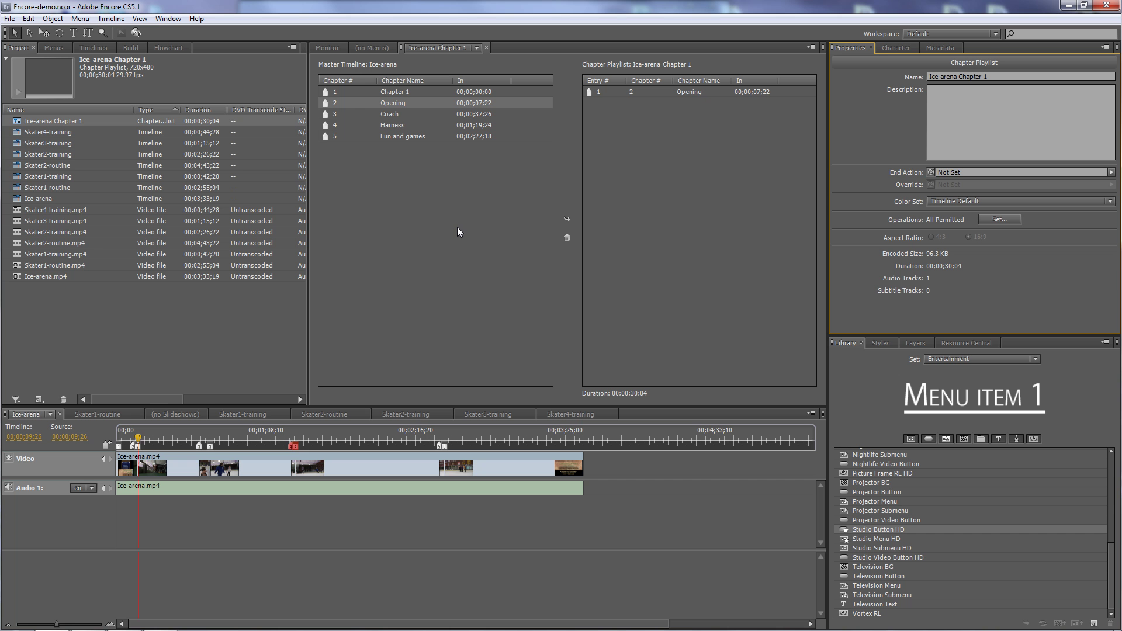
# - Create a second chapter playlist from the Ice-arena timeline and add the Coach chapter to it
pyautogui.click(9, 18)
pyautogui.moveTo(30, 35)
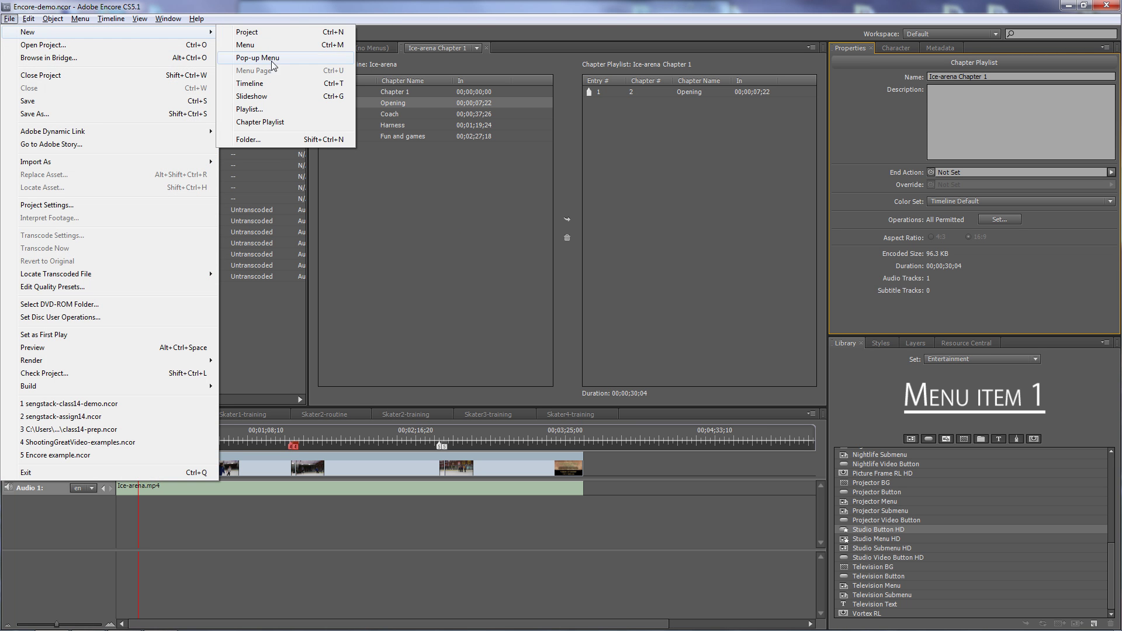
pyautogui.click(266, 122)
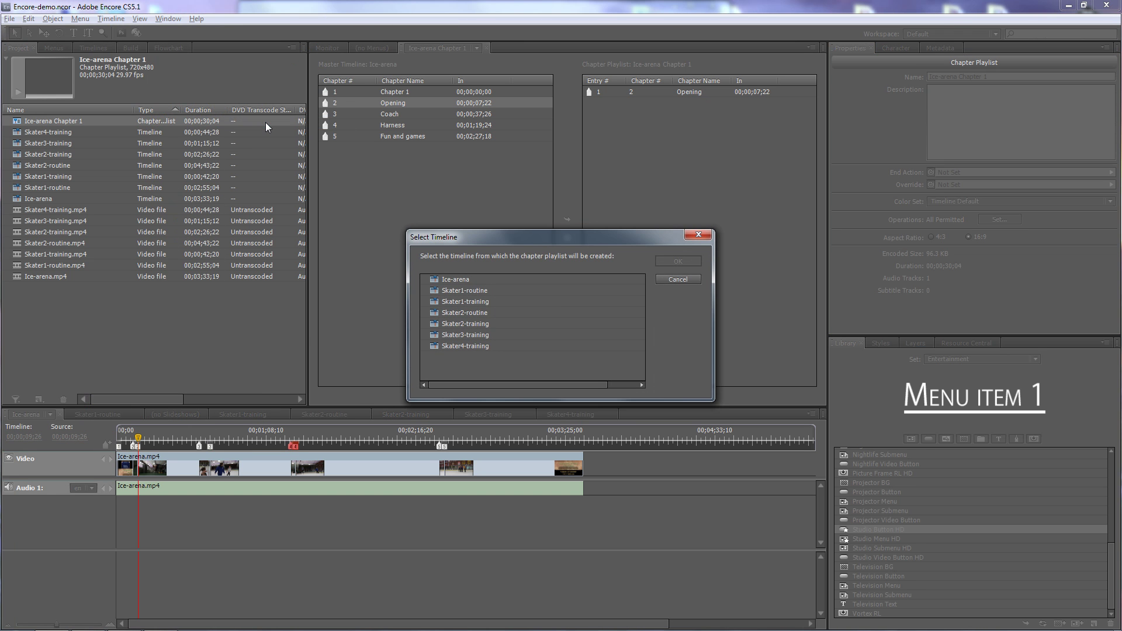
pyautogui.doubleClick(454, 280)
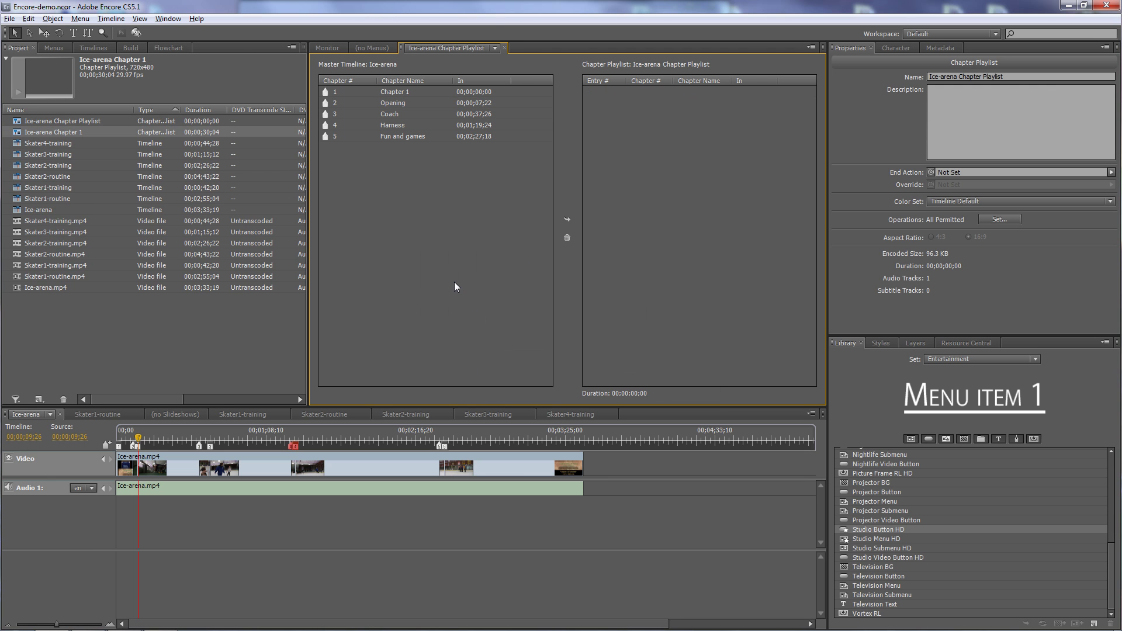
pyautogui.doubleClick(384, 114)
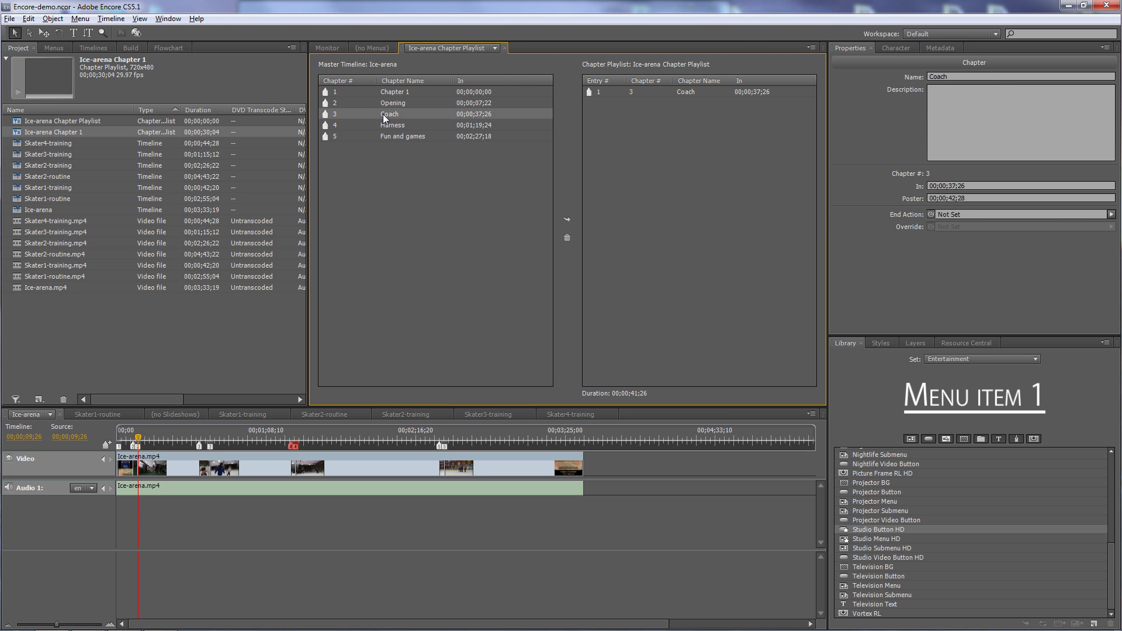
# - Rename the chapter playlist containing the Coach chapter as Ice-arena Chapter 2
pyautogui.click(48, 120)
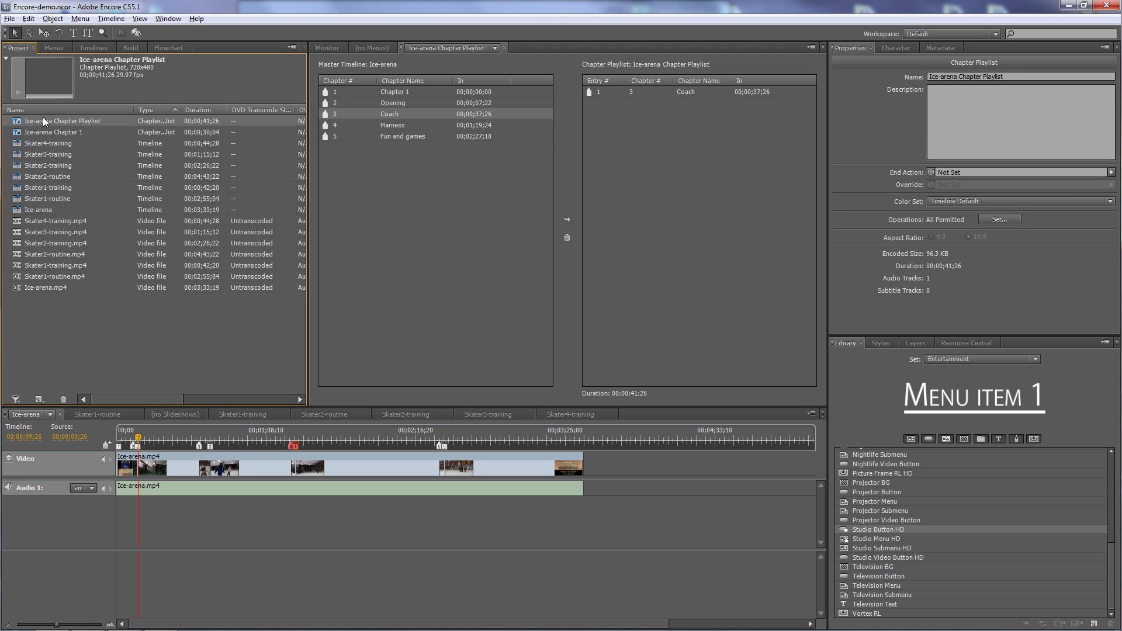
pyautogui.click(987, 77)
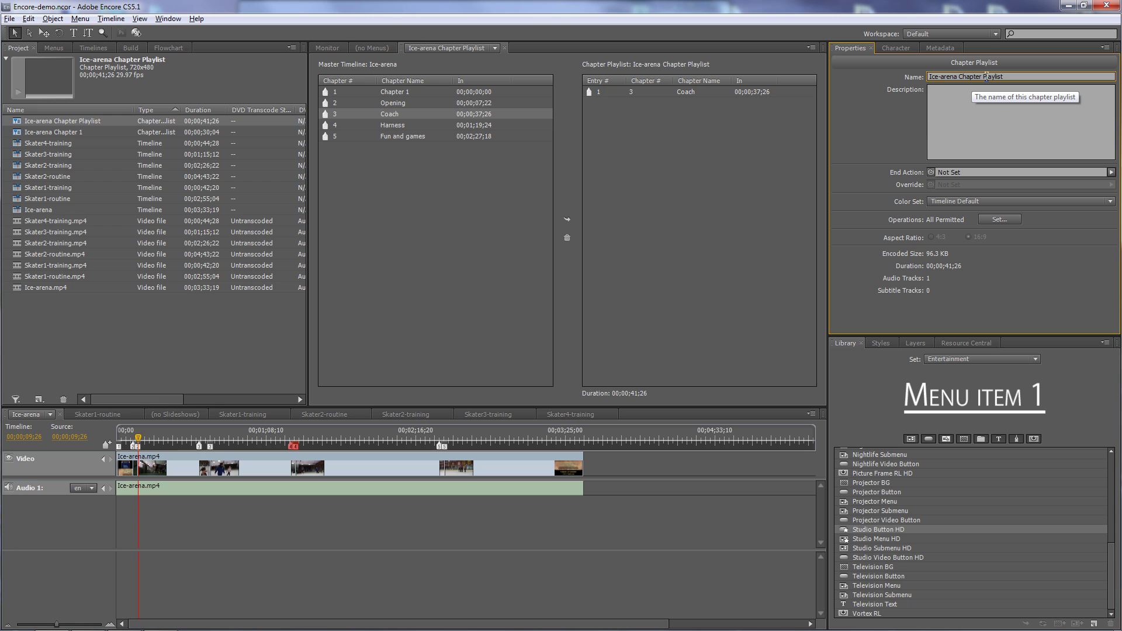
pyautogui.moveTo(986, 77); pyautogui.dragTo(1033, 75)
pyautogui.write('2')
pyautogui.press('Return')
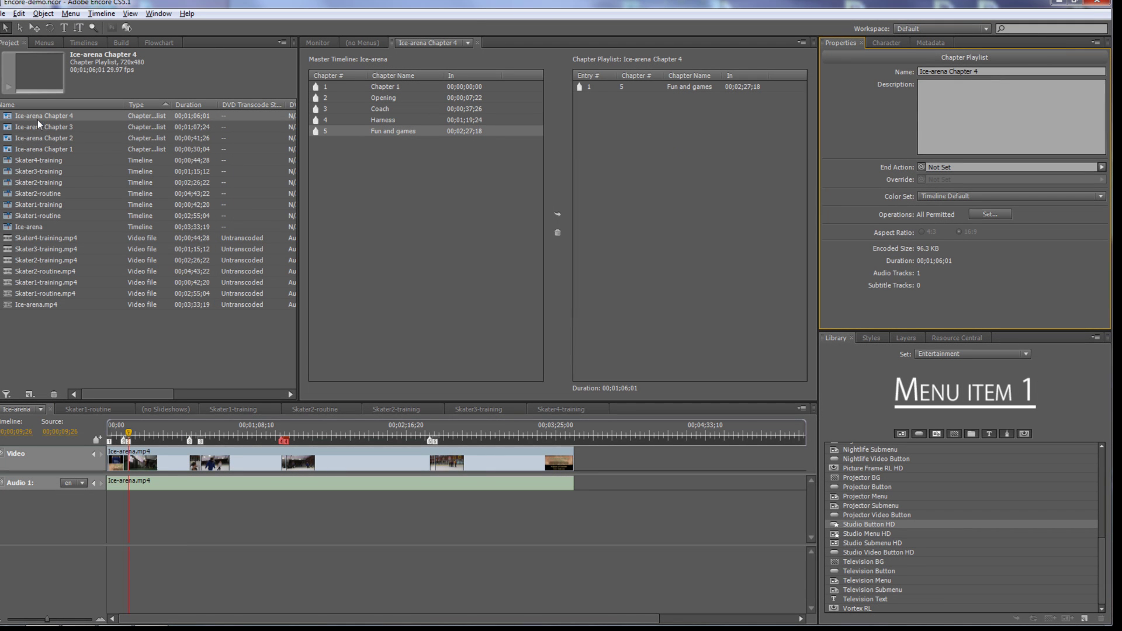
# - Create a new folder named Timelines in the project, with no item selected
pyautogui.click(64, 150)
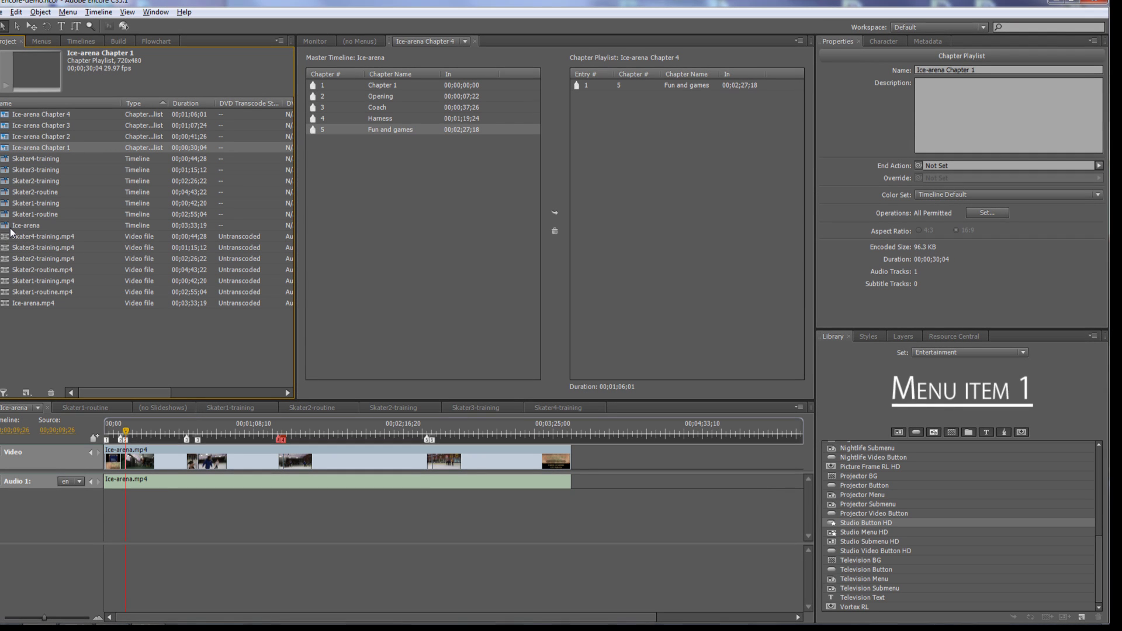
pyautogui.click(57, 375)
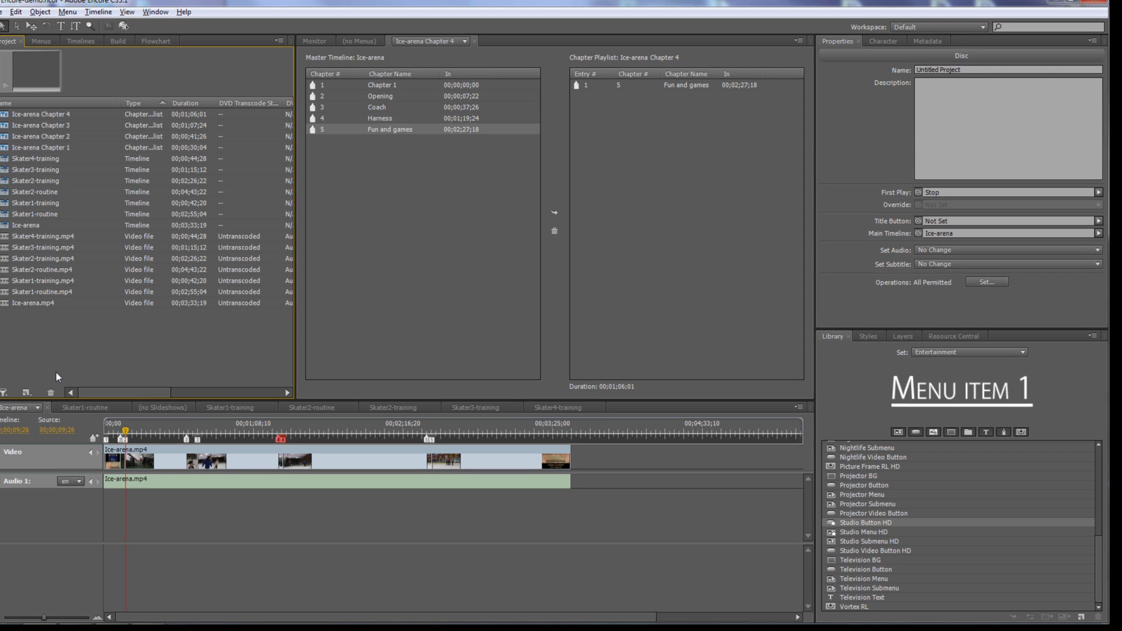
pyautogui.click(29, 392)
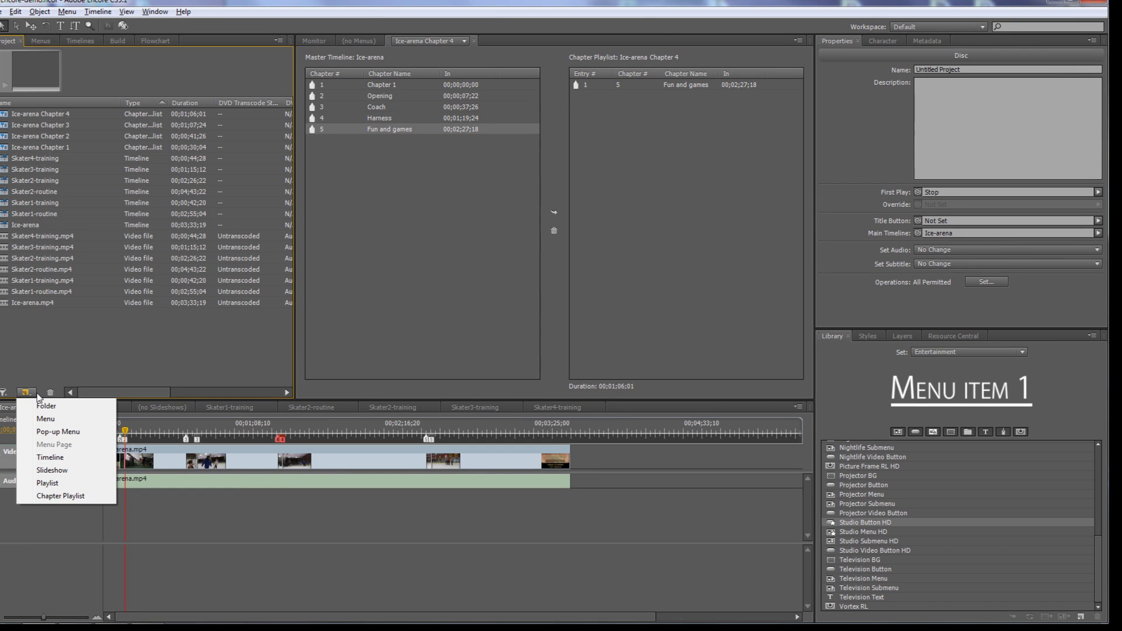
pyautogui.click(65, 408)
pyautogui.write('Timelines')
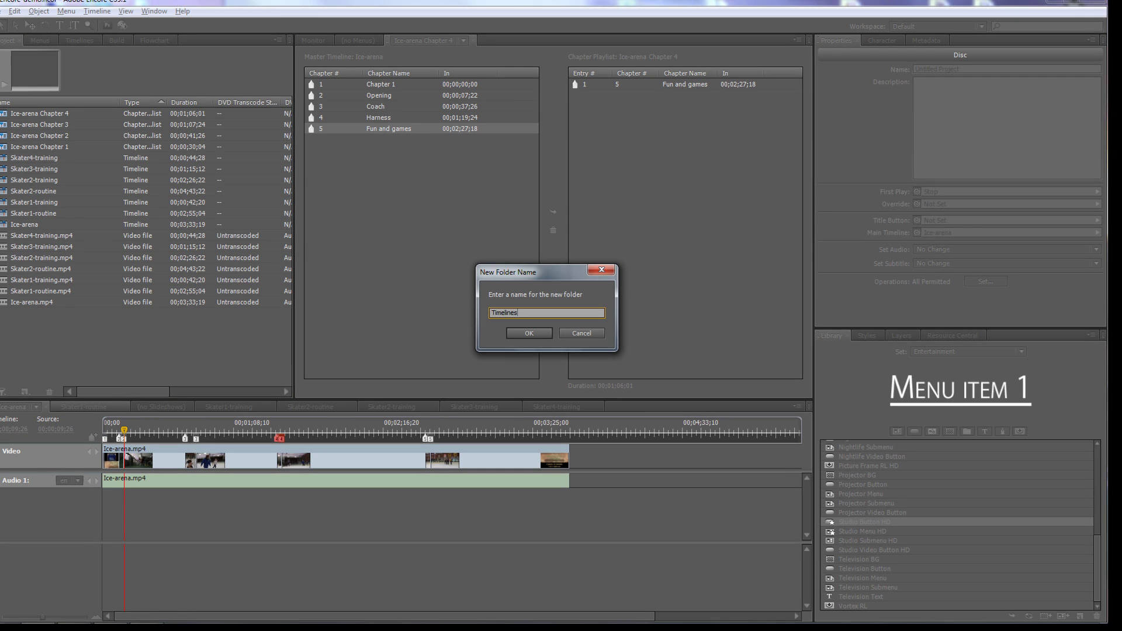
pyautogui.press('Return')
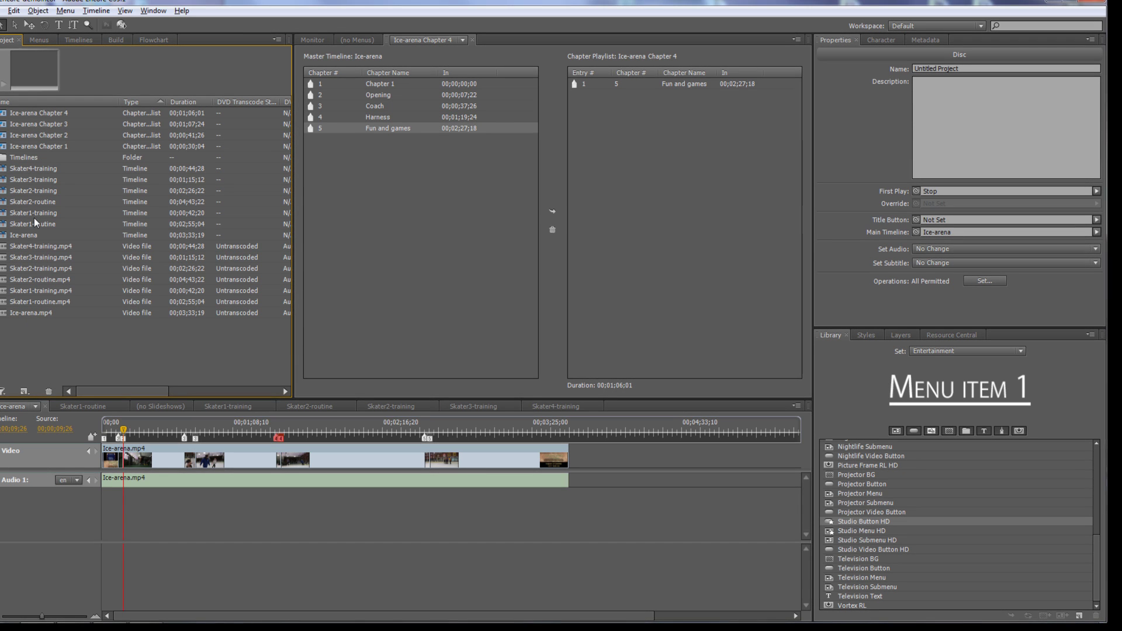
# - Move all the timelines and their video files, from Skater4-training to Ice-arena.mp4, into the Timelines folder
pyautogui.click(7, 173)
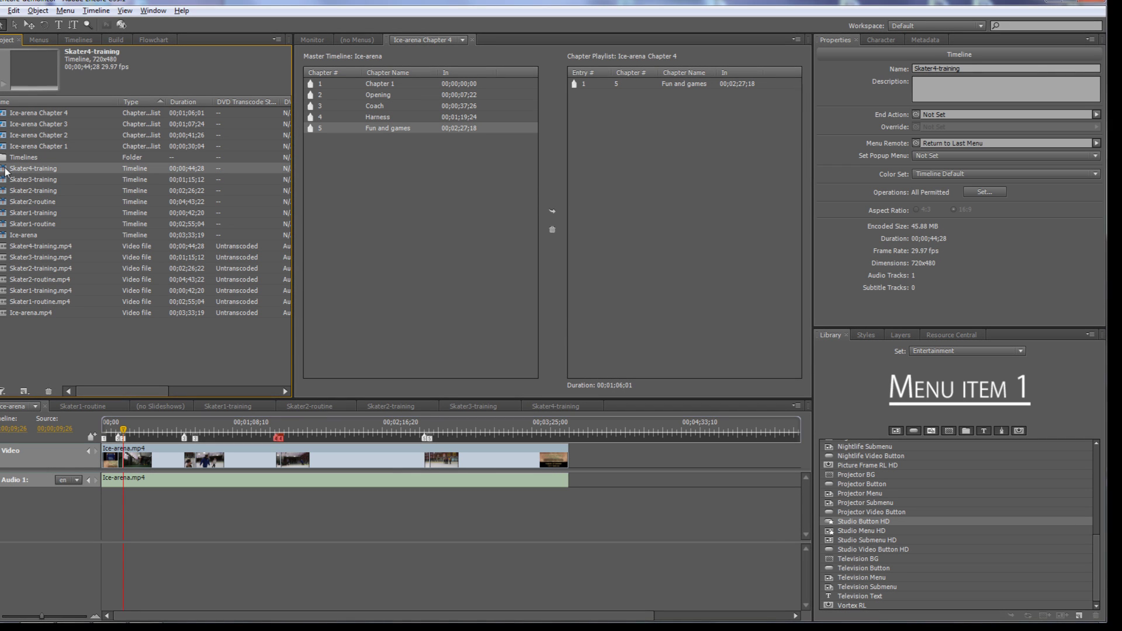
pyautogui.keyDown('shift'); pyautogui.click(16, 313); pyautogui.keyUp('shift')
pyautogui.click(23, 331)
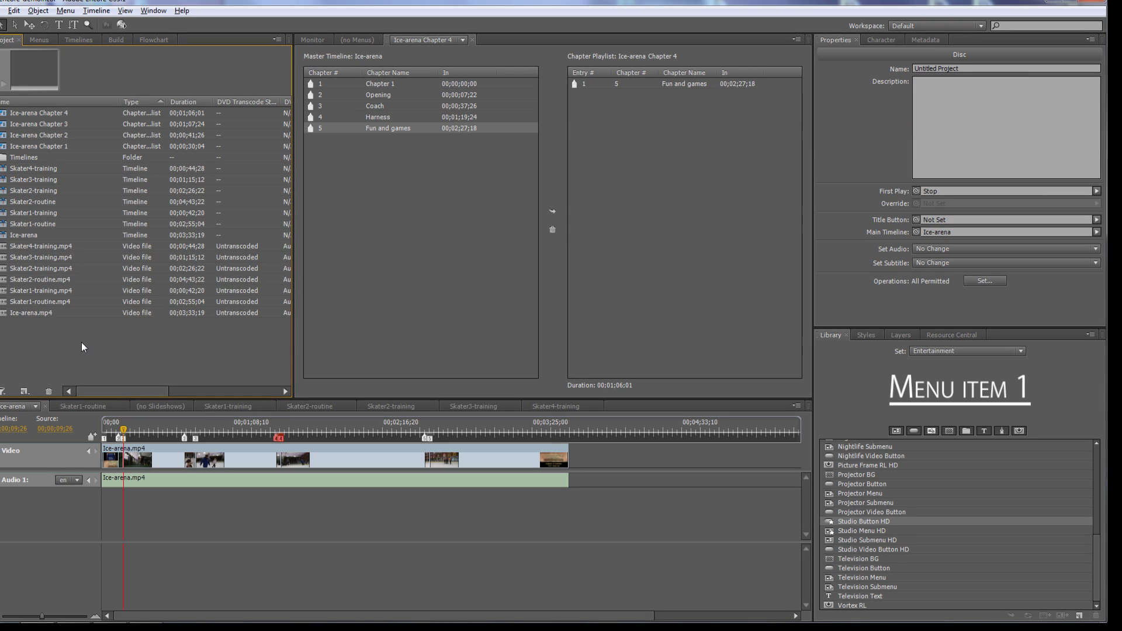
pyautogui.moveTo(82, 342); pyautogui.dragTo(20, 159)
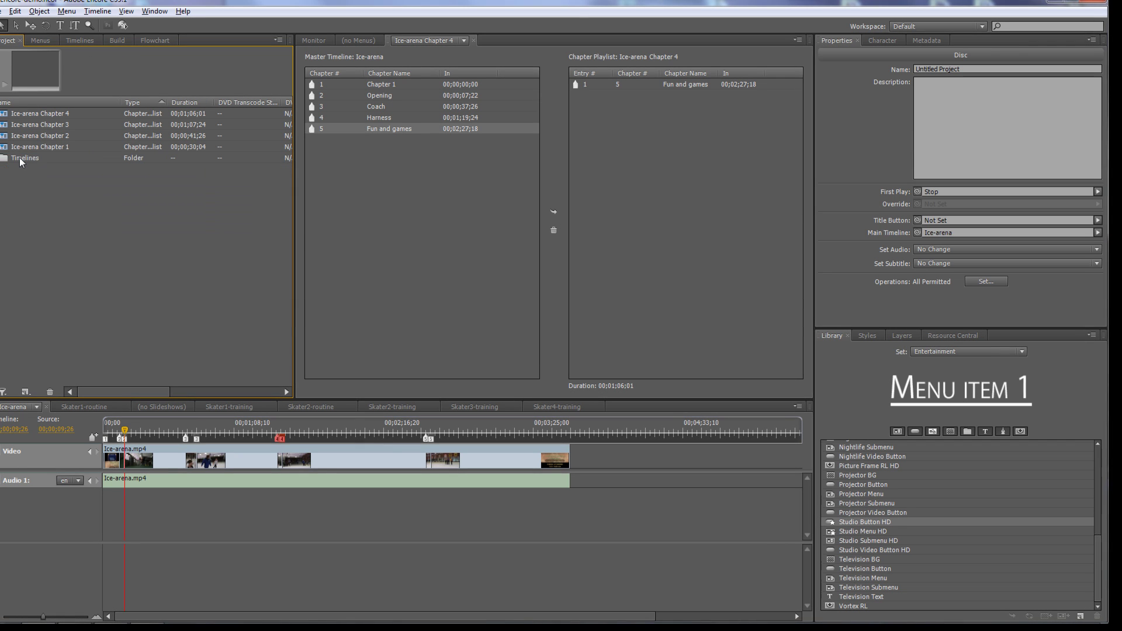
pyautogui.click(2, 157)
pyautogui.click(2, 158)
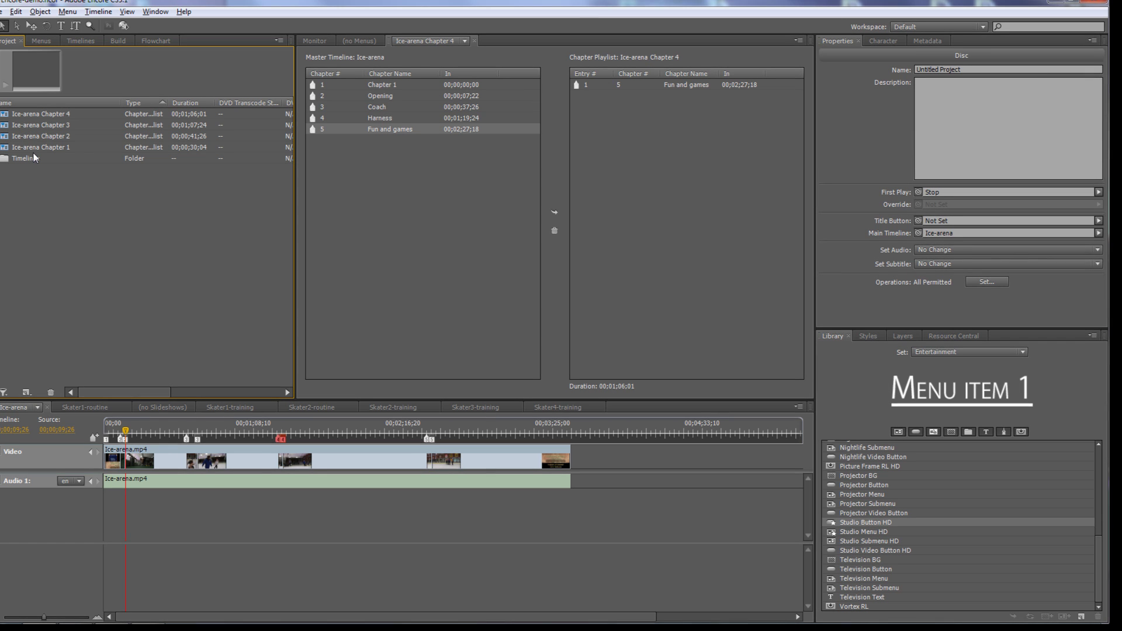
# - Create a new project folder named Playlists
pyautogui.click(33, 392)
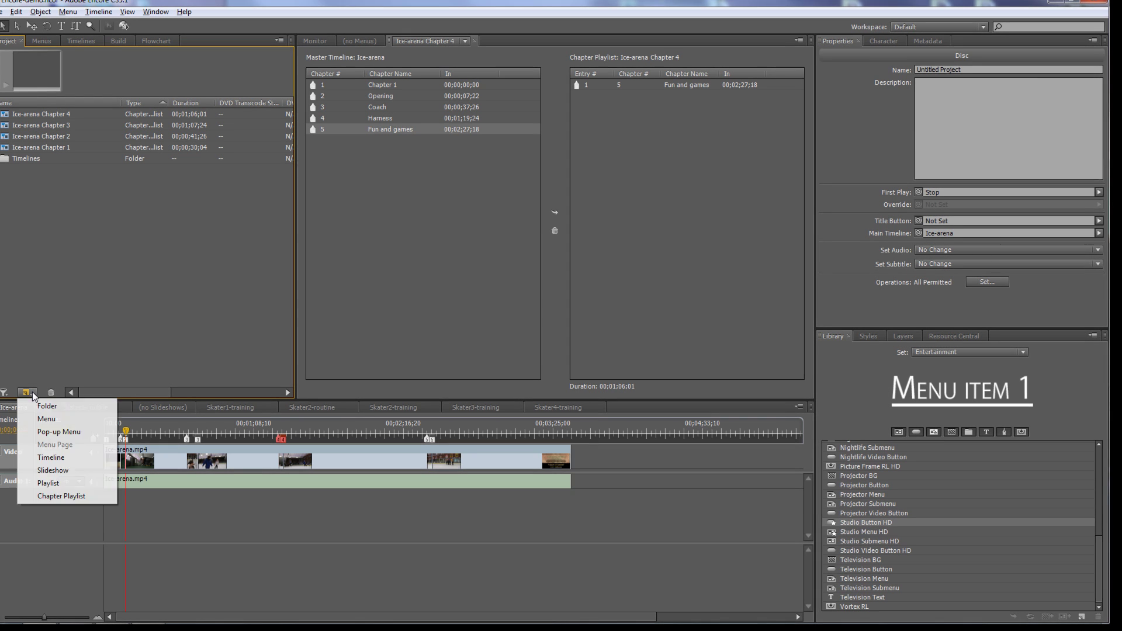
pyautogui.click(43, 402)
pyautogui.write('Playlists')
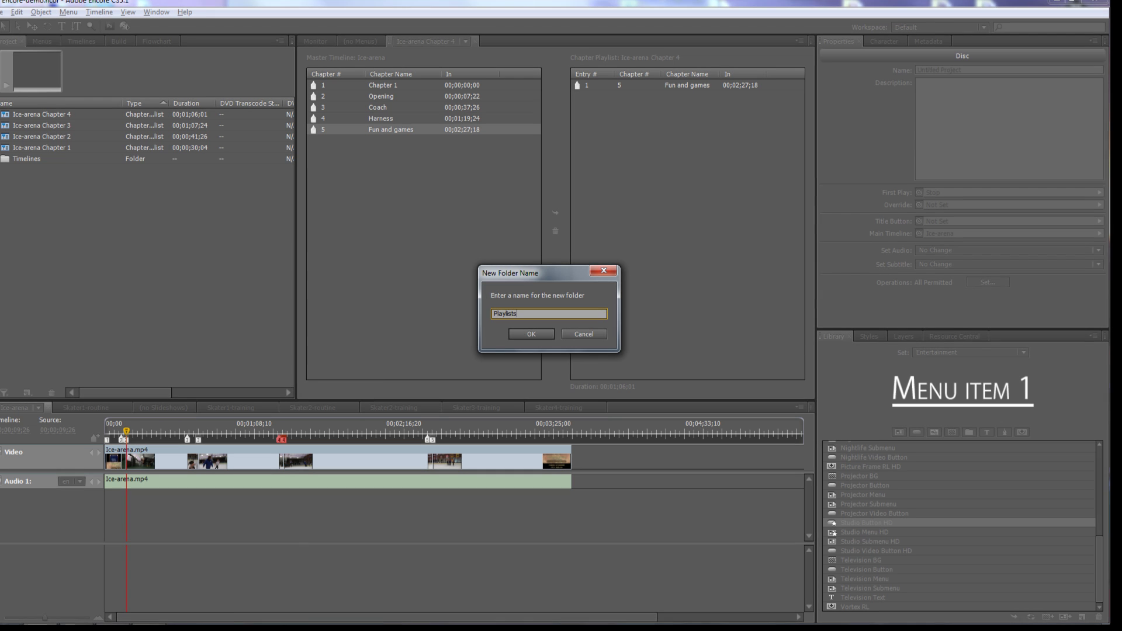
pyautogui.press('Return')
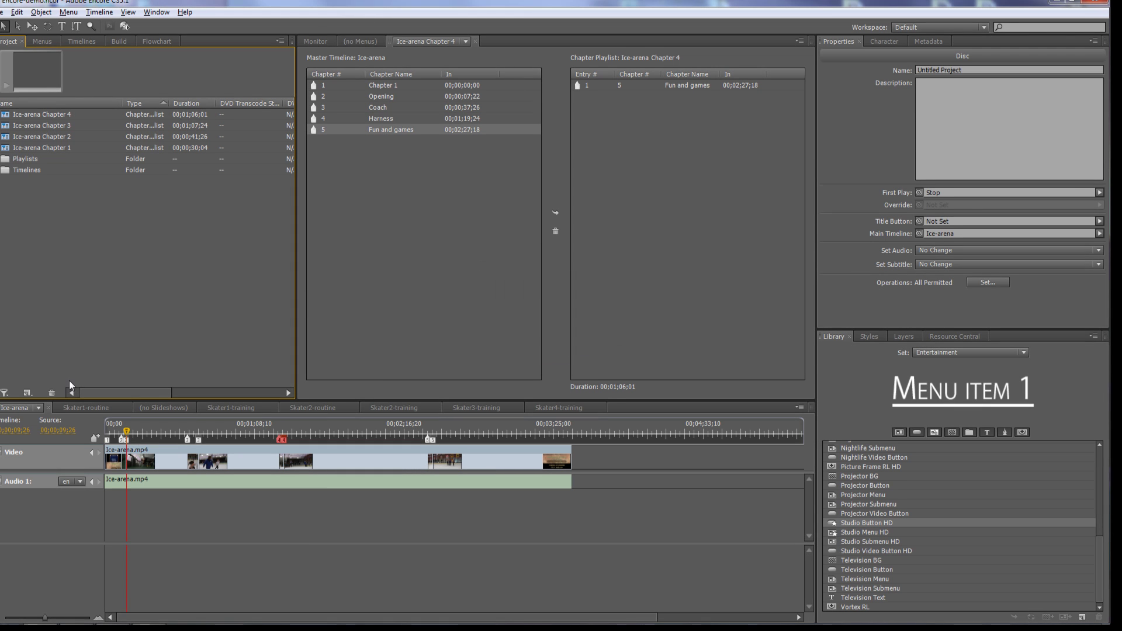
# - Move the chapter playlists Ice-arena Chapter 1 through Ice-arena Chapter 4 into the Playlists folder
pyautogui.click(9, 147)
pyautogui.keyDown('shift'); pyautogui.click(7, 116); pyautogui.keyUp('shift')
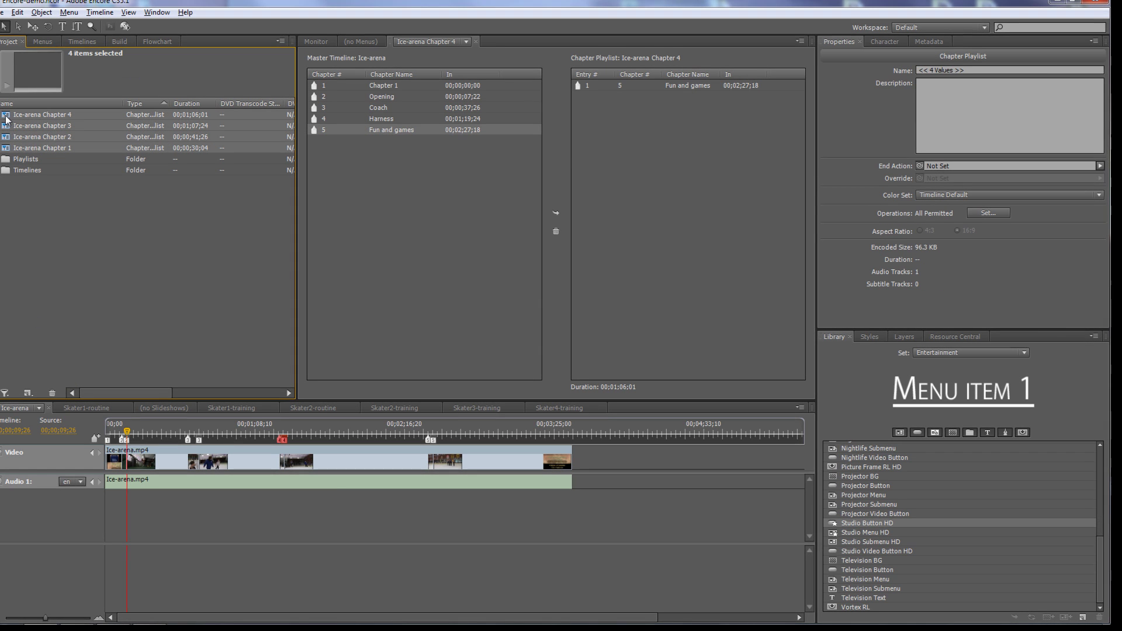
pyautogui.moveTo(5, 148); pyautogui.dragTo(20, 156)
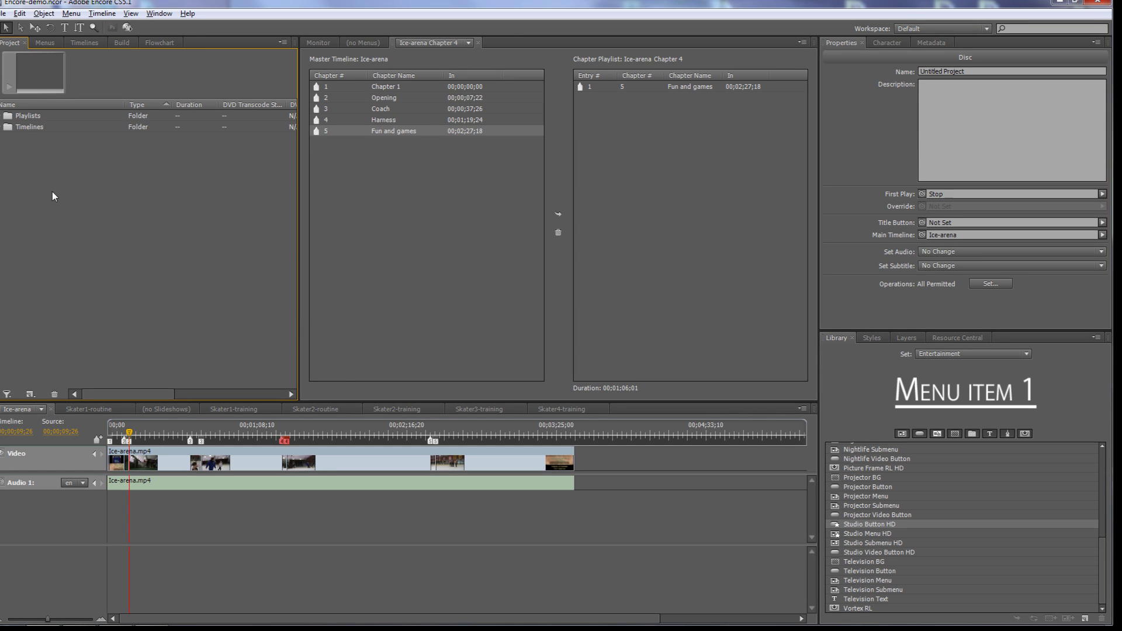
# - Import all JPEG stills from the production-stills folder, 00000.MTS.Still001.jpg through 00070.MTS.Still001.jpg, as assets
pyautogui.doubleClick(107, 209)
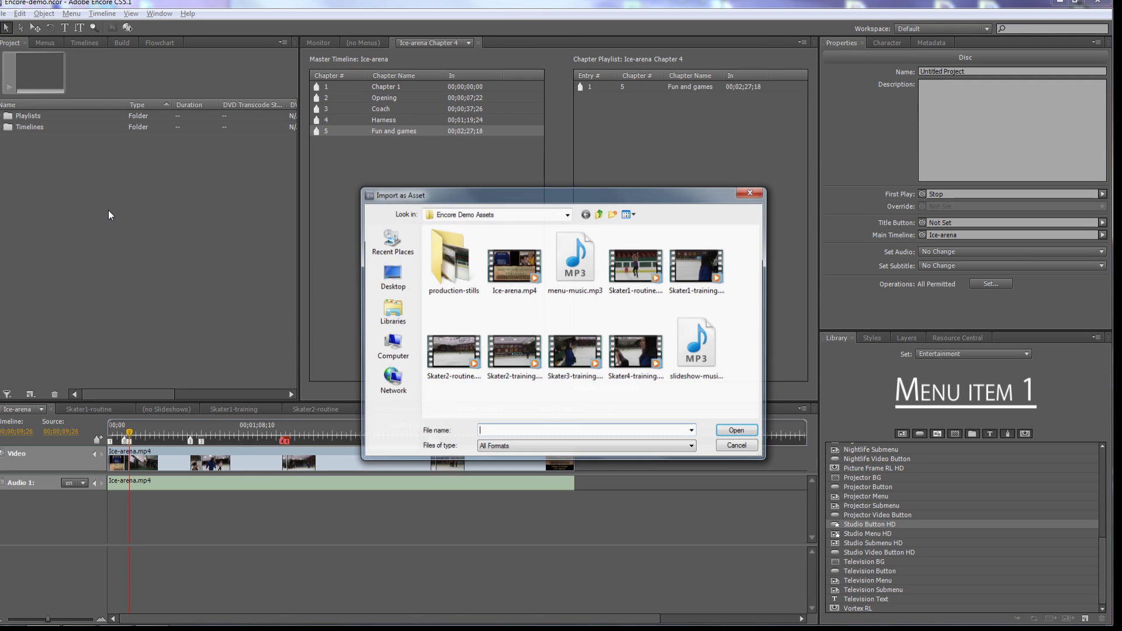
pyautogui.doubleClick(464, 248)
pyautogui.click(465, 275)
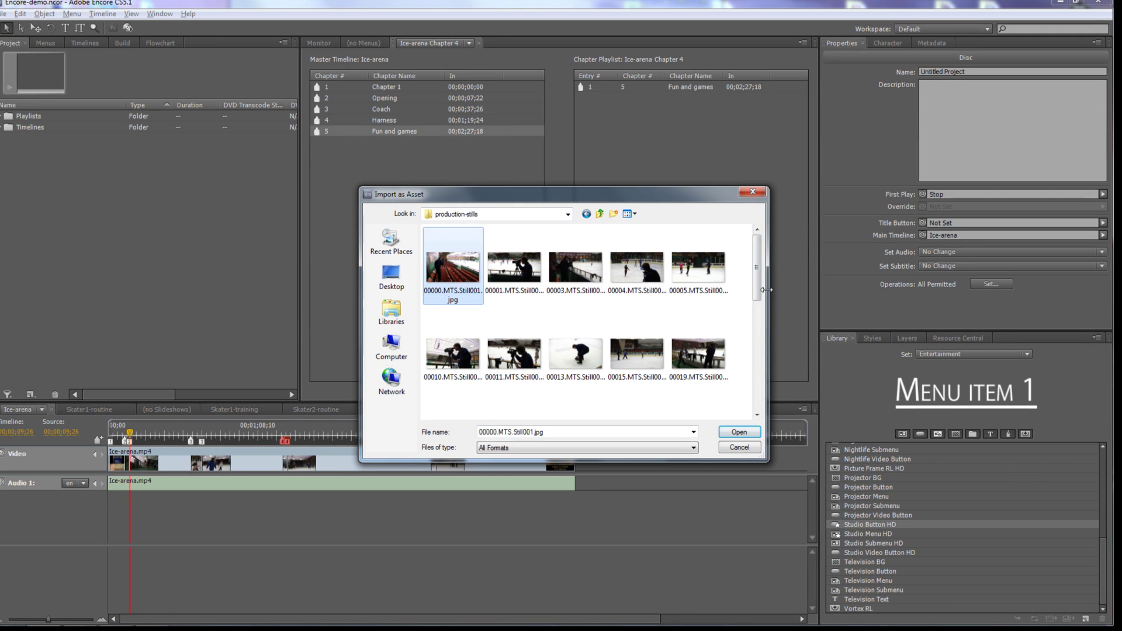
pyautogui.moveTo(760, 276); pyautogui.dragTo(758, 387)
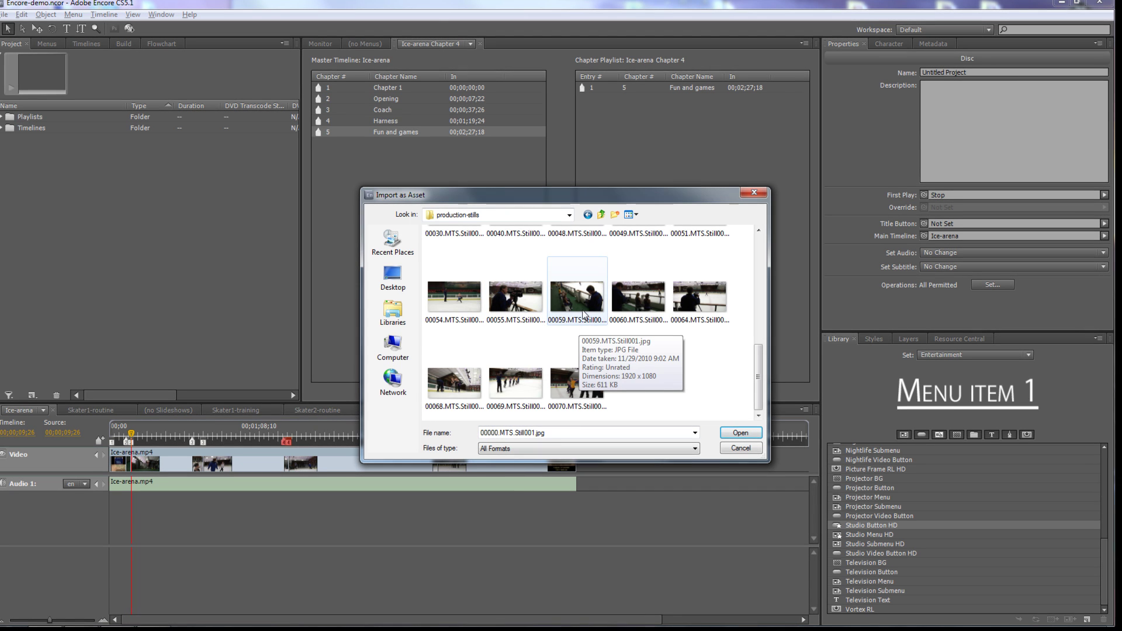
pyautogui.keyDown('shift'); pyautogui.click(585, 386); pyautogui.keyUp('shift')
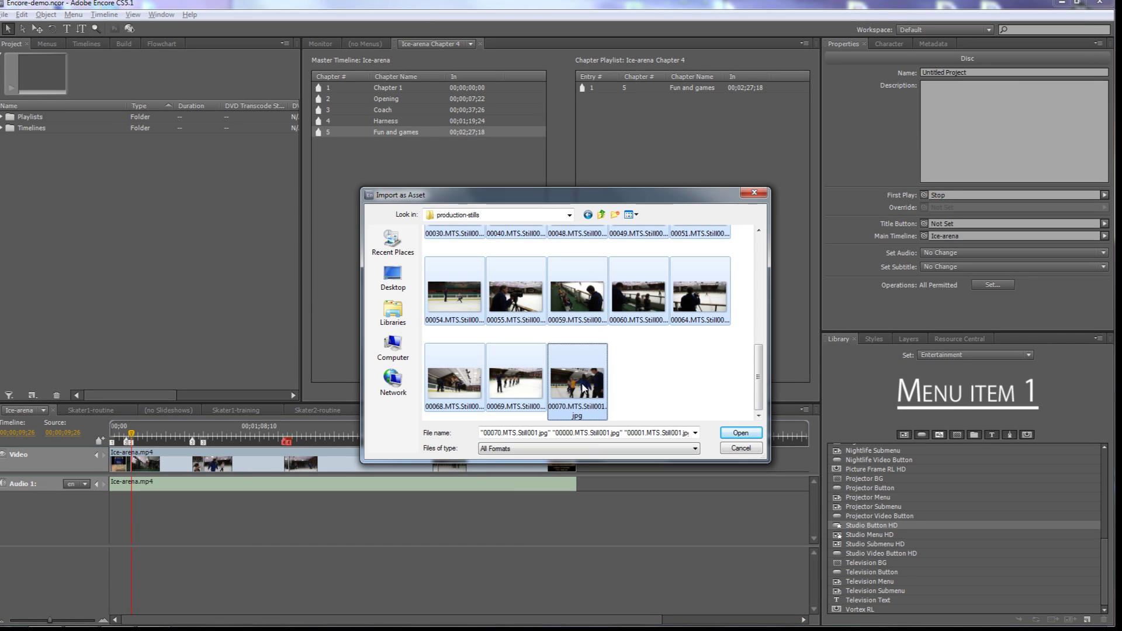
pyautogui.click(735, 433)
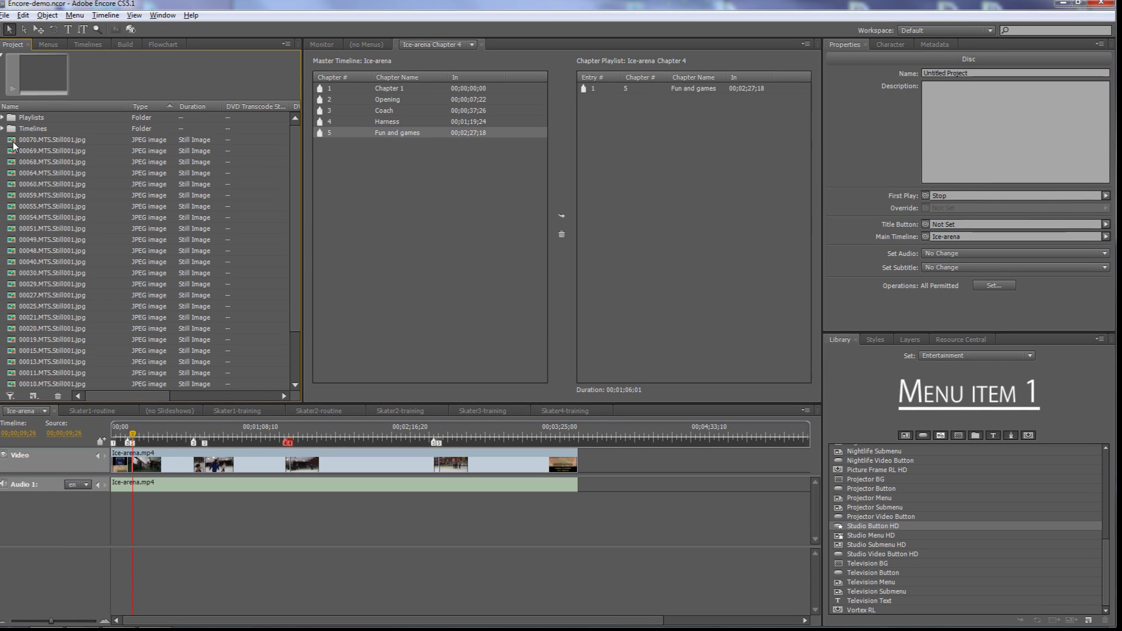
# - Create a new slideshow from all the imported production stills
pyautogui.click(13, 145)
pyautogui.moveTo(293, 208); pyautogui.dragTo(301, 325)
pyautogui.keyDown('shift'); pyautogui.click(12, 380); pyautogui.keyUp('shift')
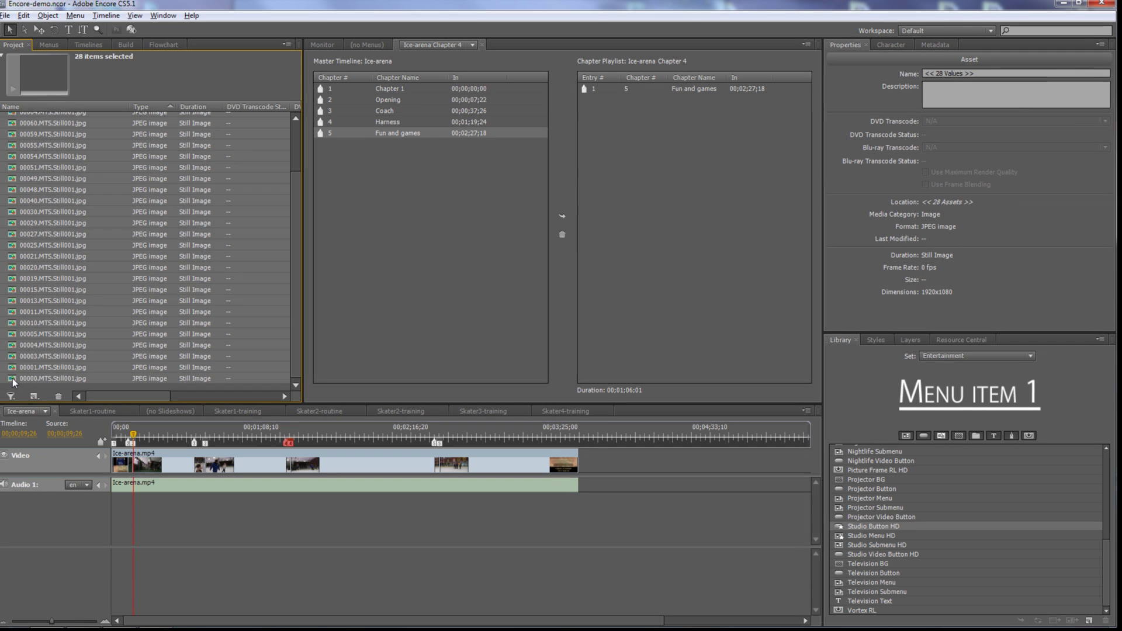
pyautogui.rightClick(12, 328)
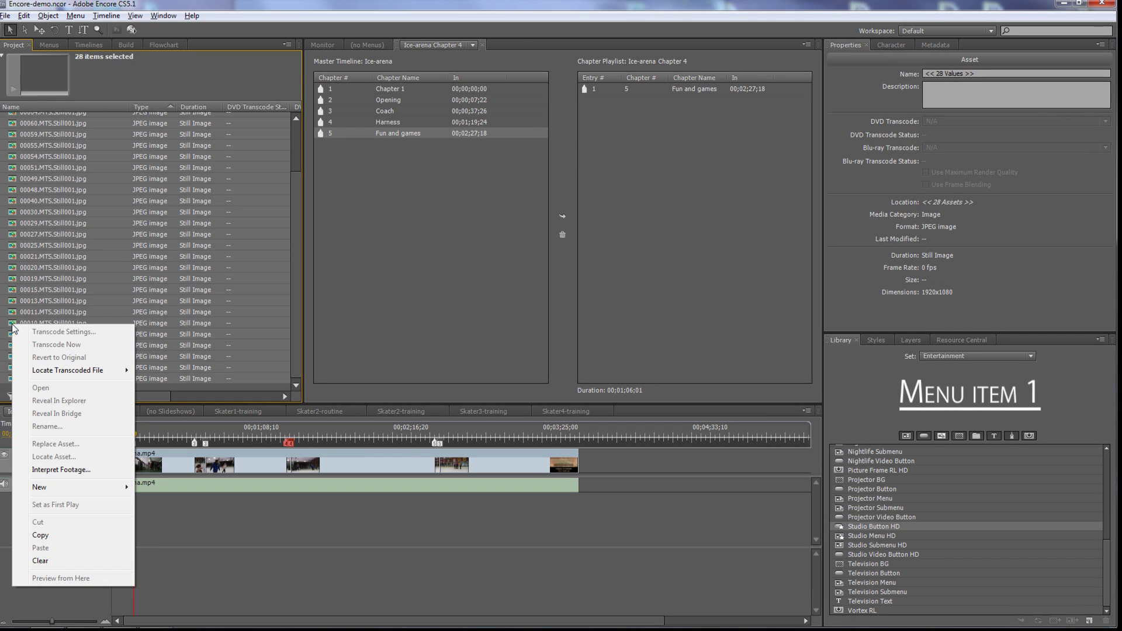
pyautogui.moveTo(55, 491)
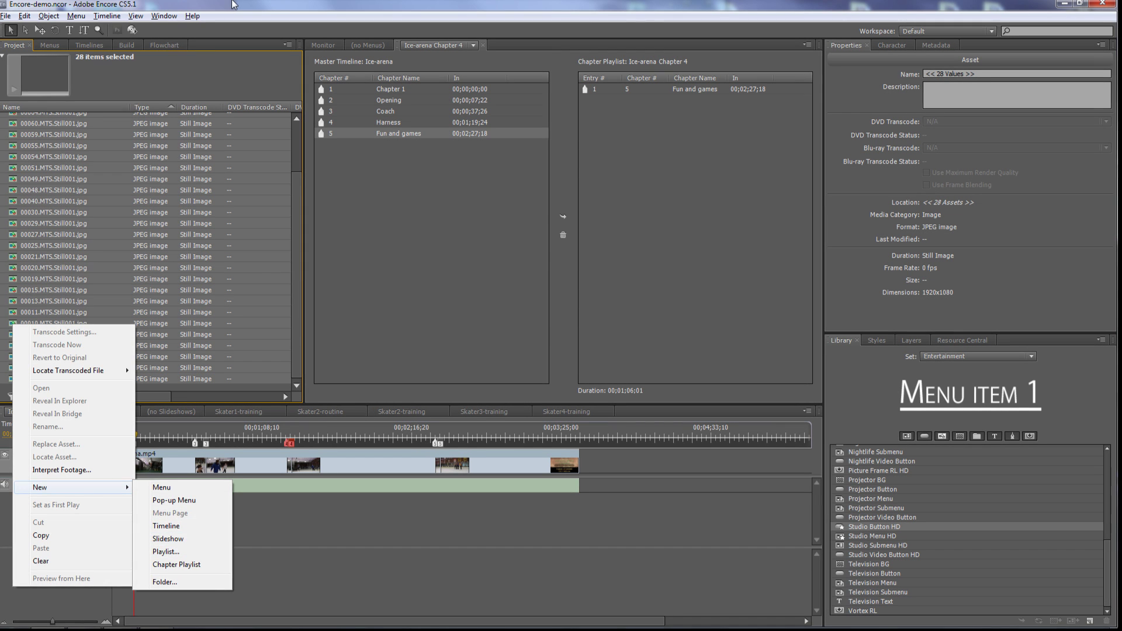
pyautogui.click(234, 6)
pyautogui.click(7, 15)
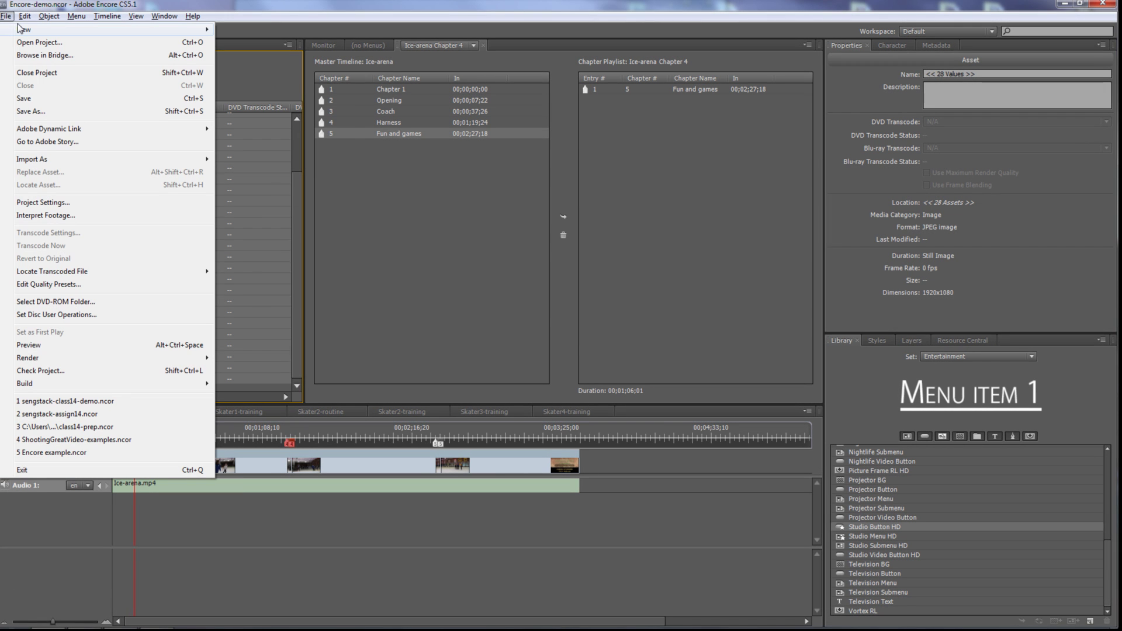
pyautogui.moveTo(24, 29)
pyautogui.click(250, 97)
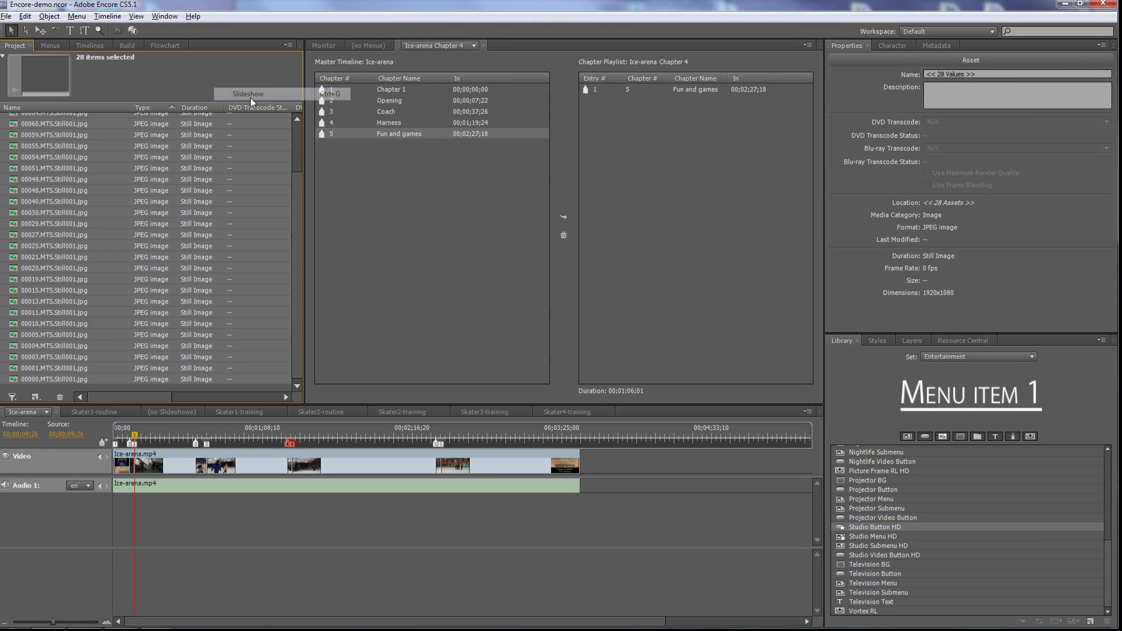
pyautogui.click(300, 349)
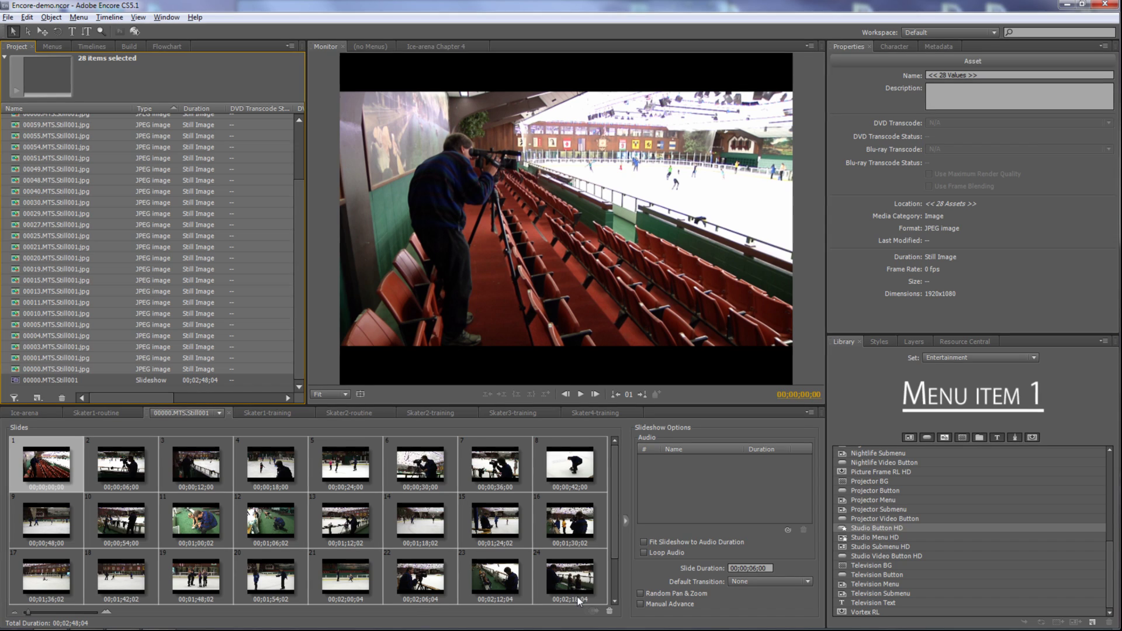
# - Look through the slideshow's slides, then delete the imported stills and the slideshow from the project
pyautogui.moveTo(615, 549); pyautogui.dragTo(622, 503)
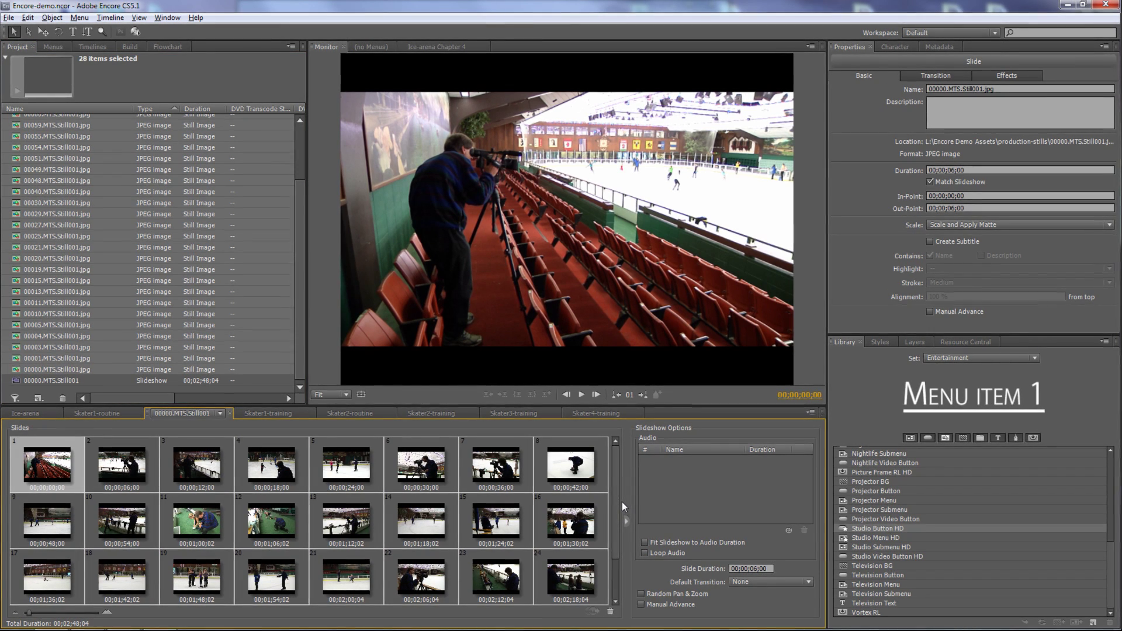
pyautogui.moveTo(300, 360); pyautogui.dragTo(307, 281)
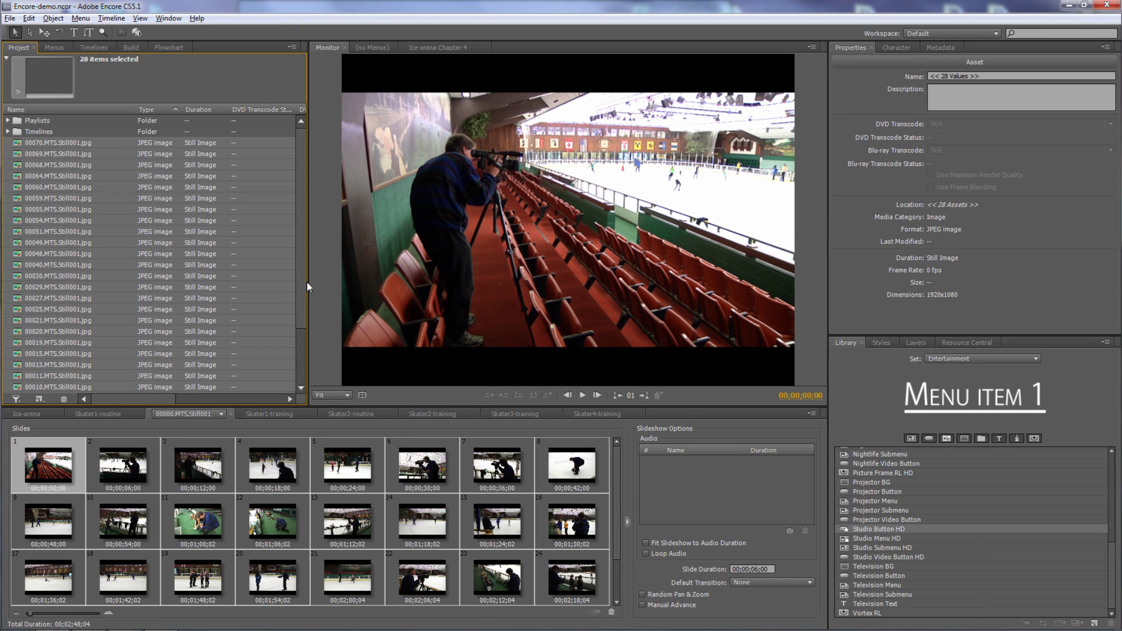
pyautogui.press('Delete')
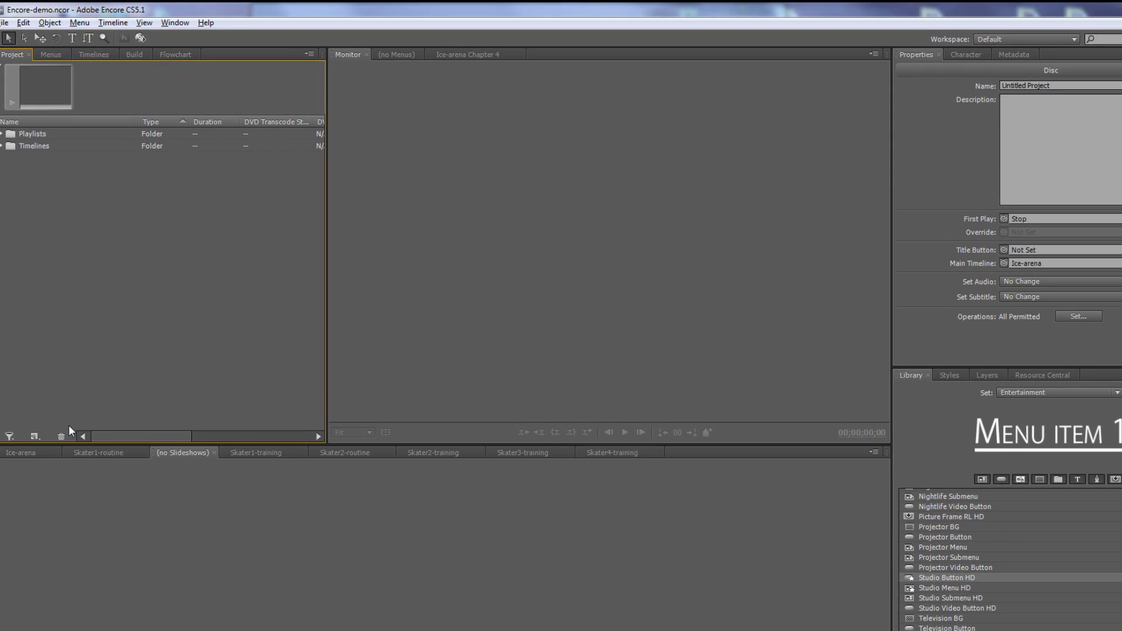
# - Create a new project folder named Slideshow
pyautogui.click(36, 479)
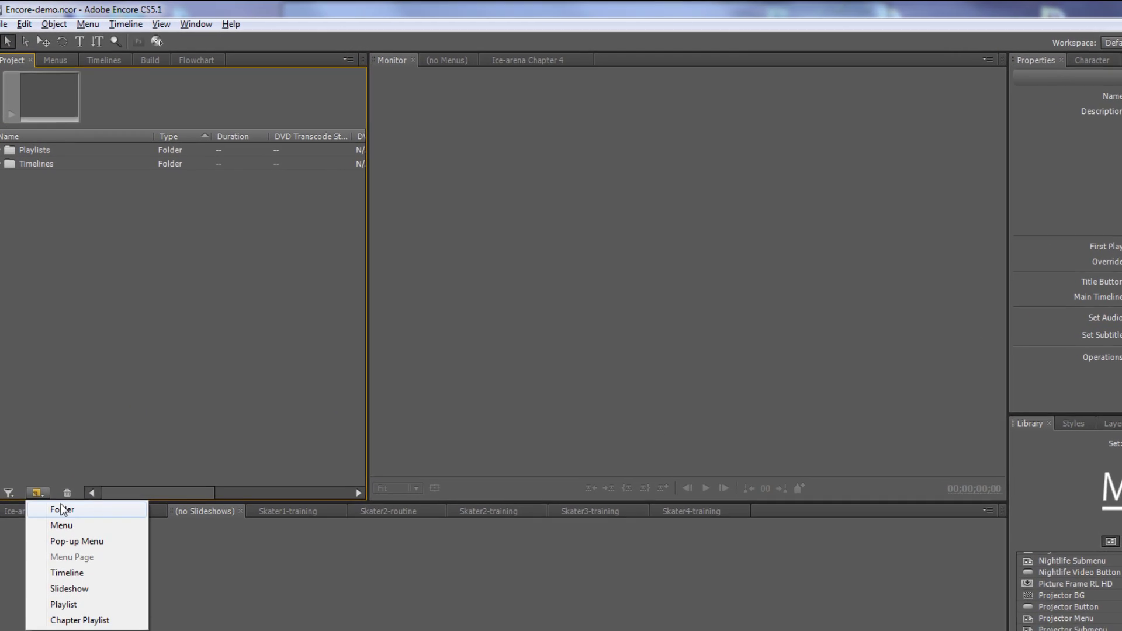
pyautogui.click(55, 494)
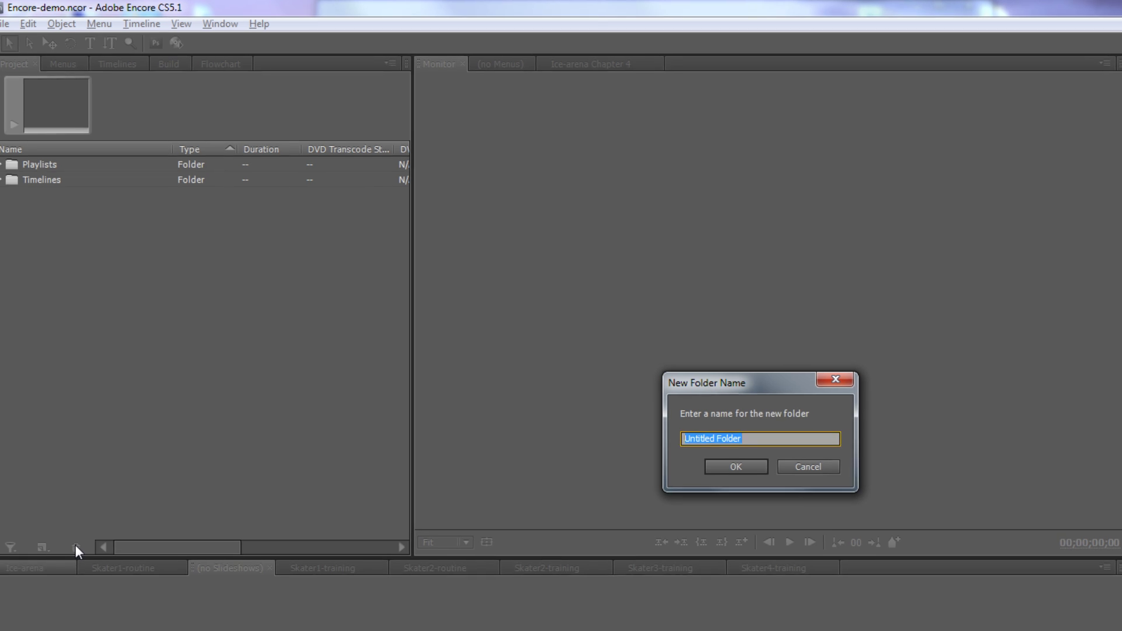
pyautogui.write('Slideshow')
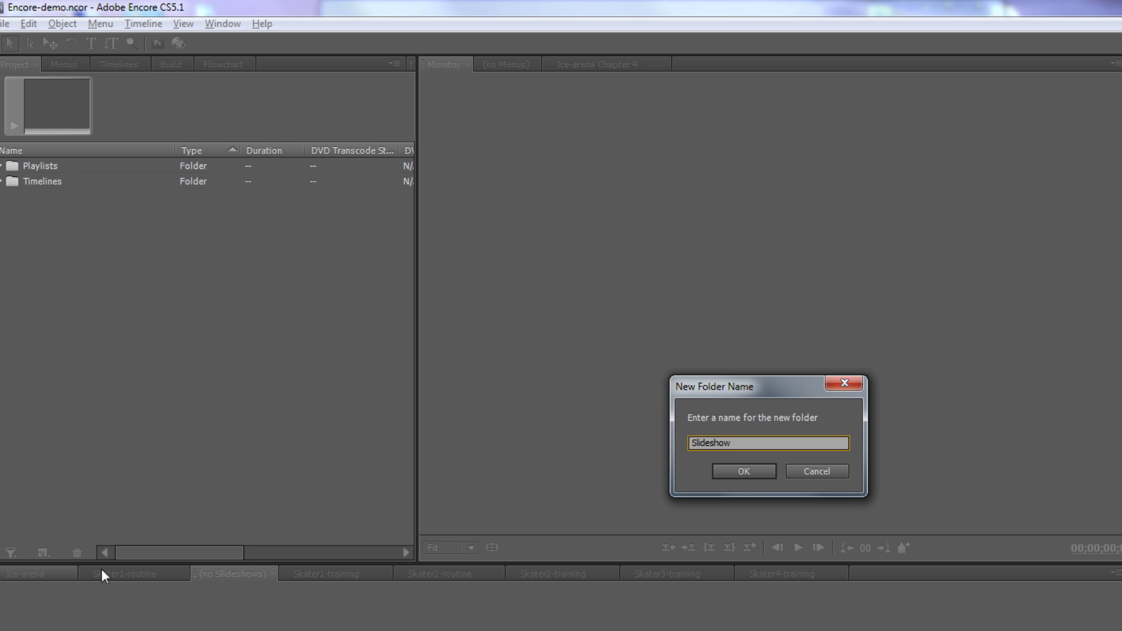
pyautogui.click(743, 471)
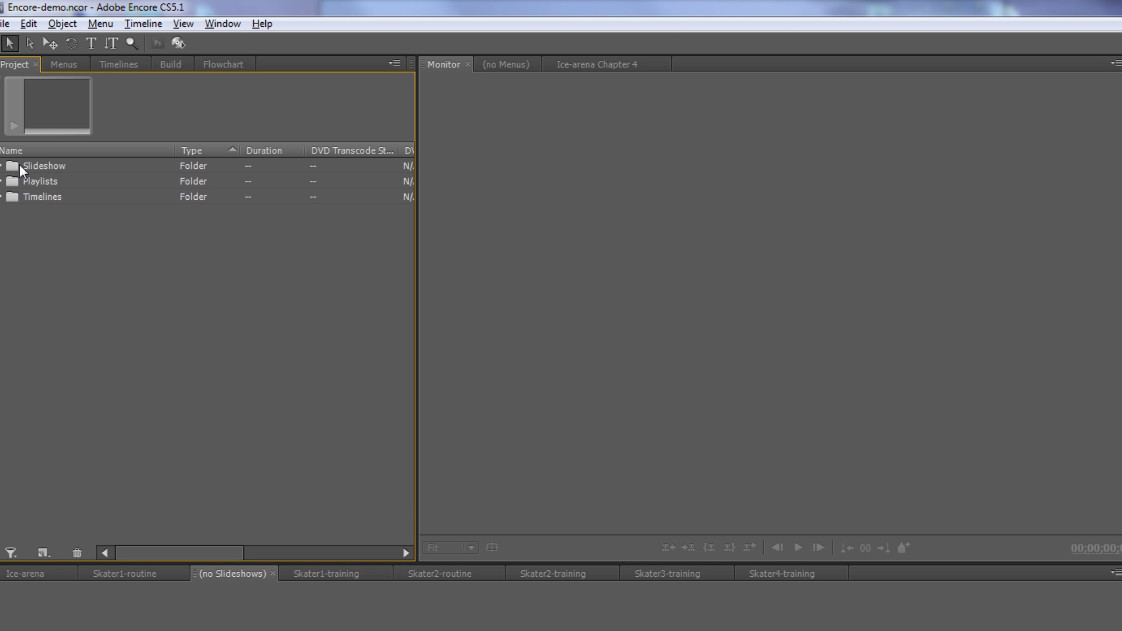
# - Import all the JPEG stills from the production-stills folder as a slideshow into the Slideshow folder
pyautogui.click(16, 165)
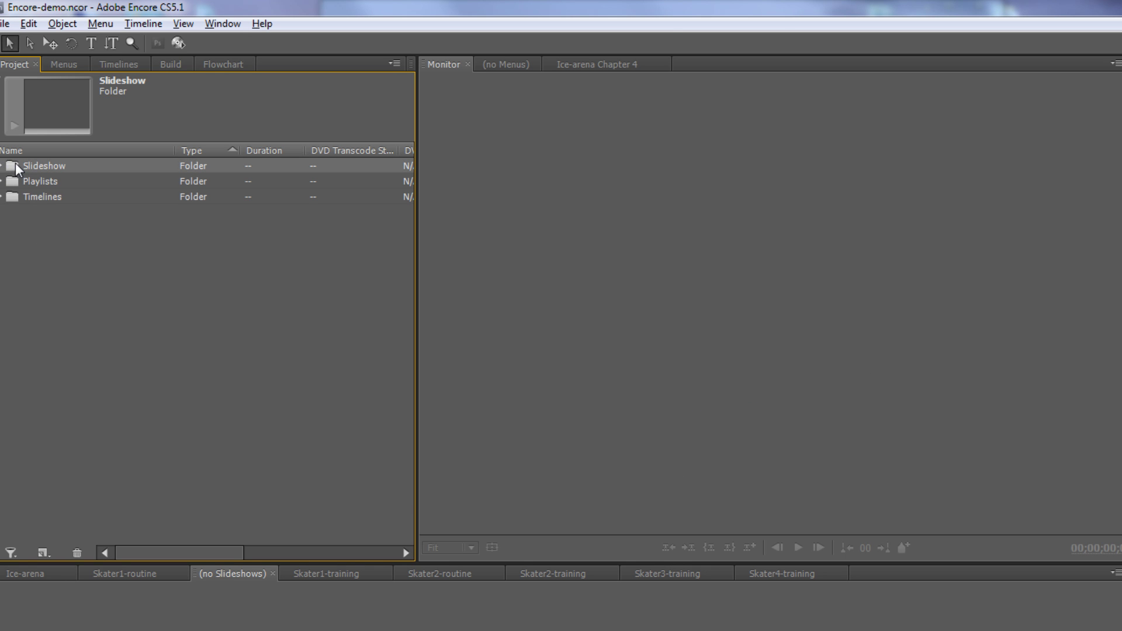
pyautogui.rightClick(15, 164)
pyautogui.moveTo(74, 203)
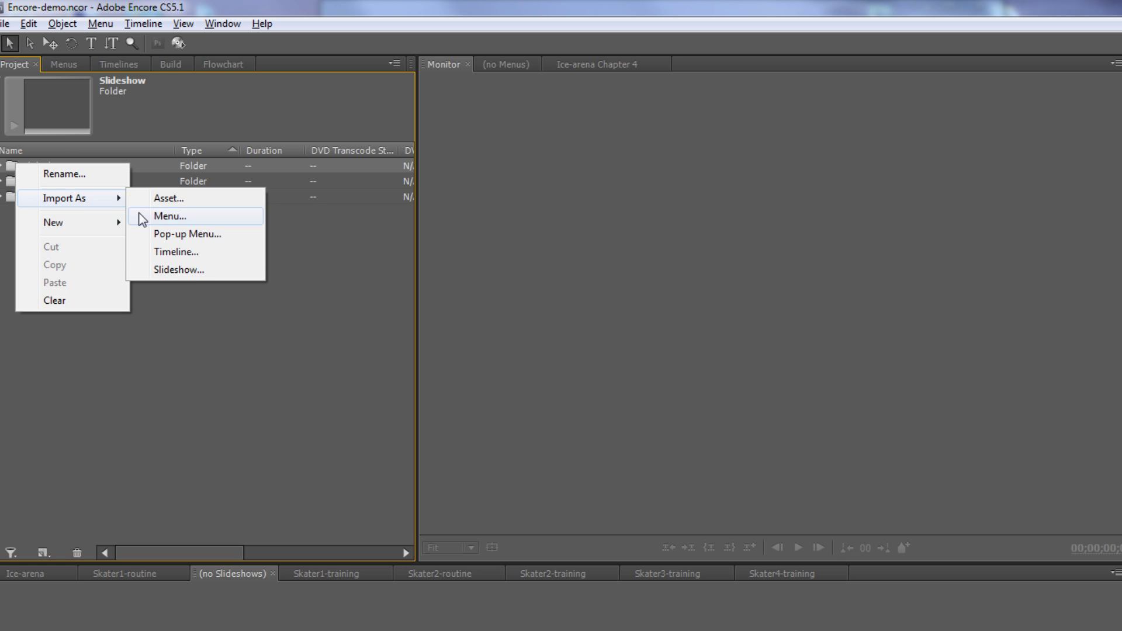
pyautogui.click(188, 270)
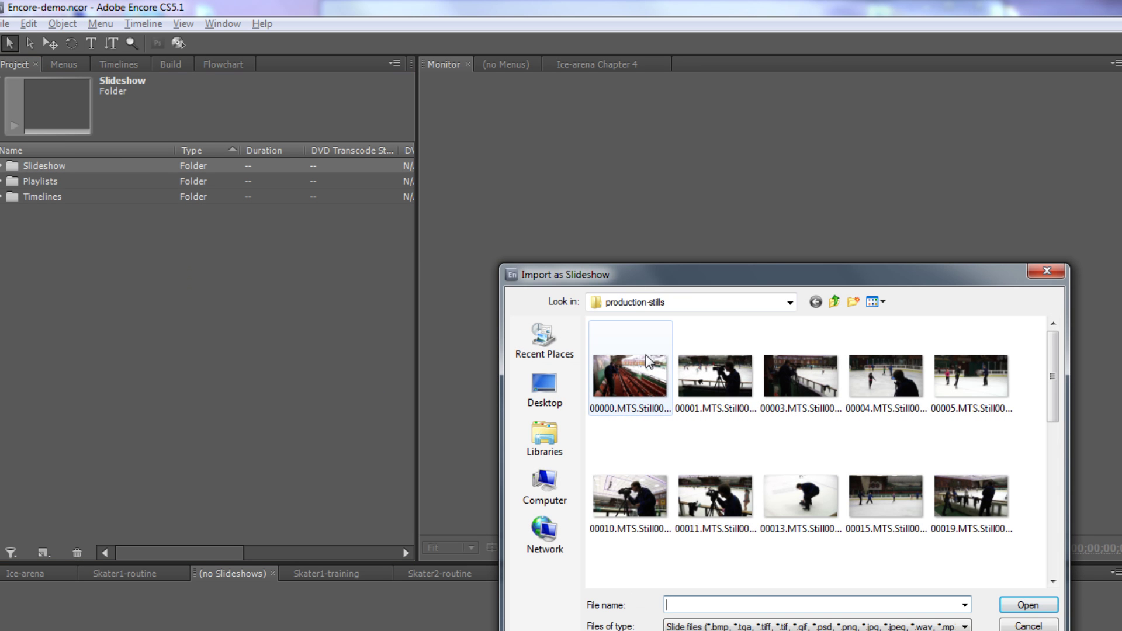
pyautogui.click(647, 359)
pyautogui.moveTo(1052, 391); pyautogui.dragTo(1068, 576)
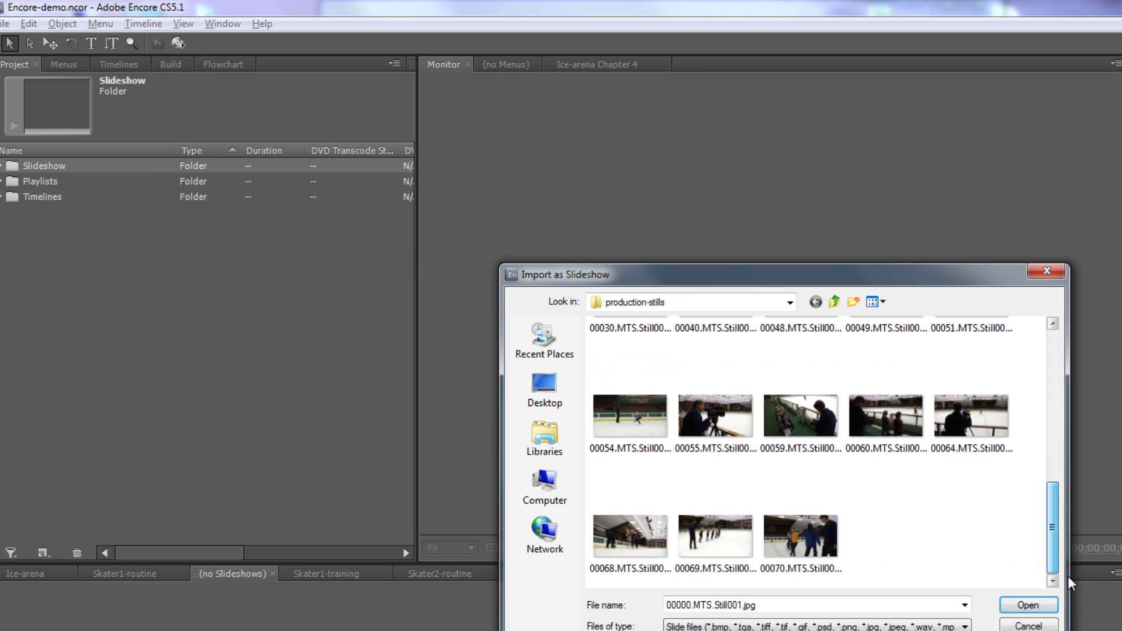
pyautogui.click(784, 539)
pyautogui.hotkey('ctrl', 'a')
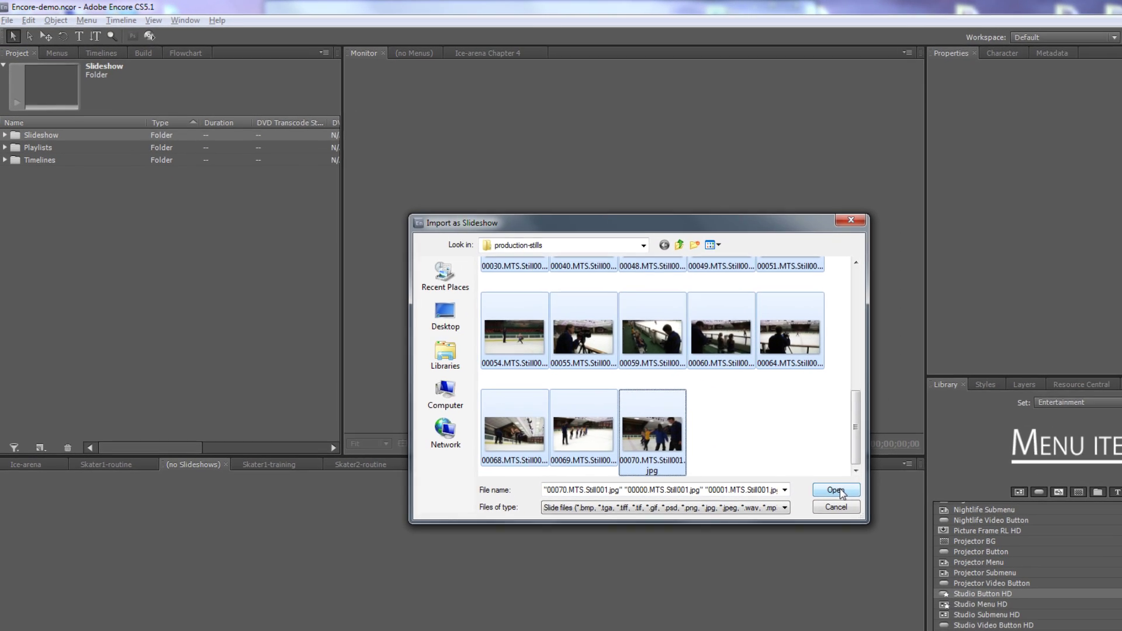
pyautogui.click(840, 491)
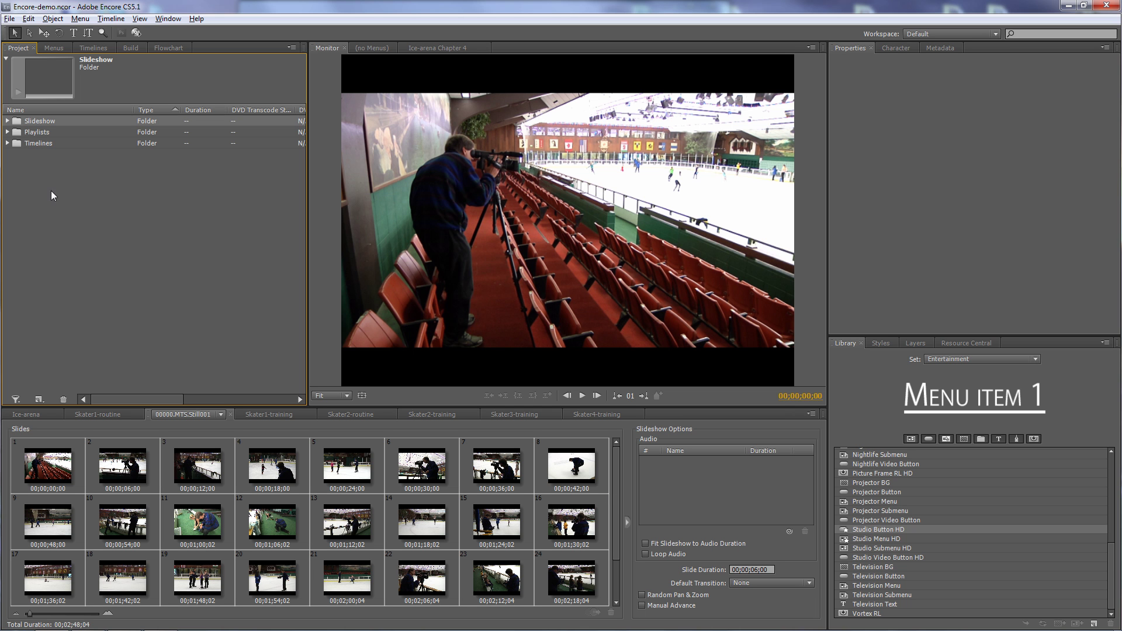
# - Rename the new slideshow in the Slideshow folder as Production Still Slide Show, then collapse the folder
pyautogui.click(7, 121)
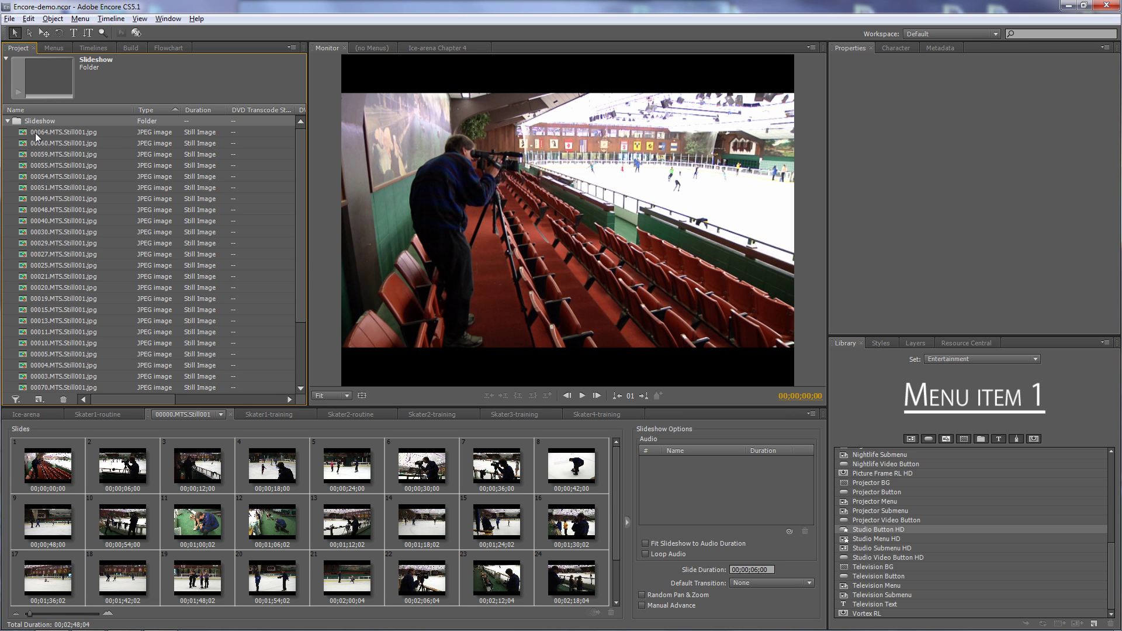
pyautogui.scroll(-3, 300, 283)
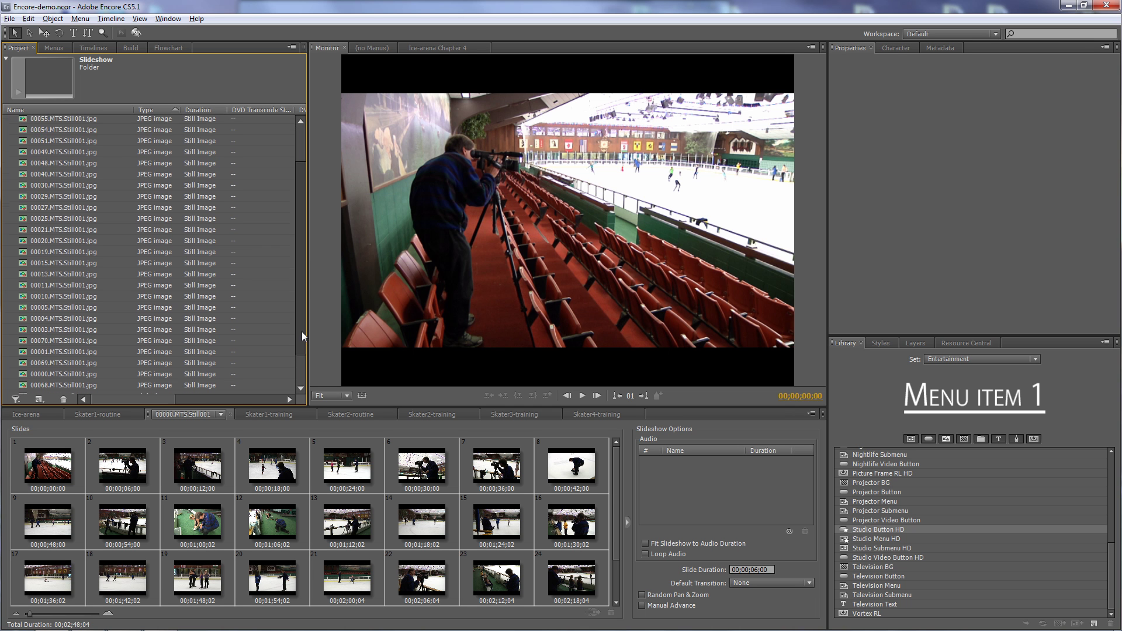
pyautogui.click(18, 365)
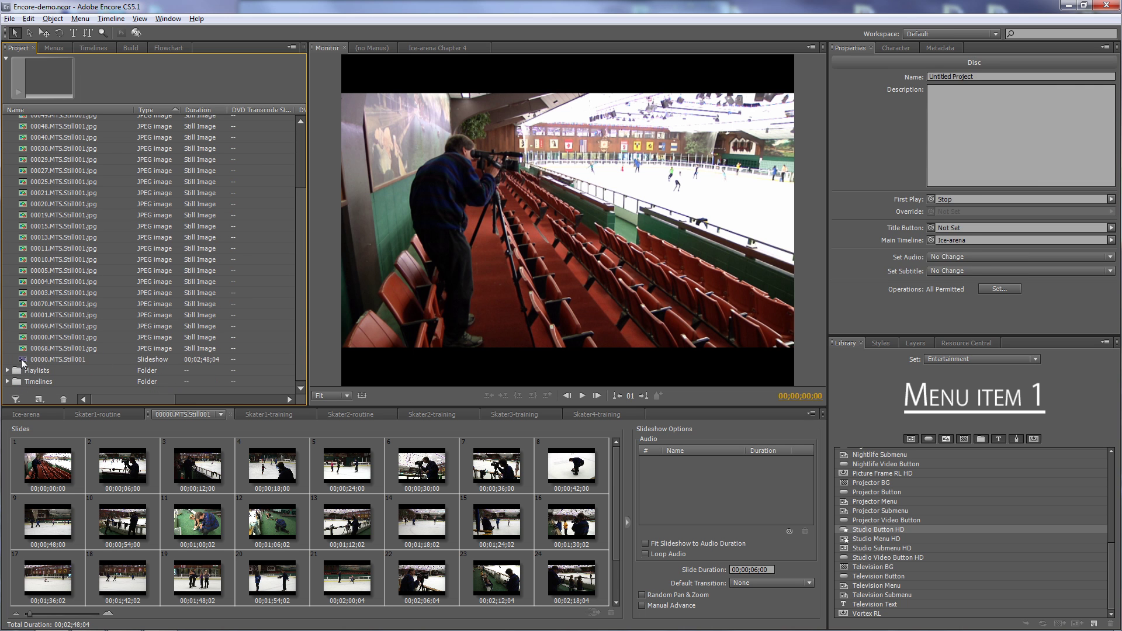
pyautogui.click(21, 359)
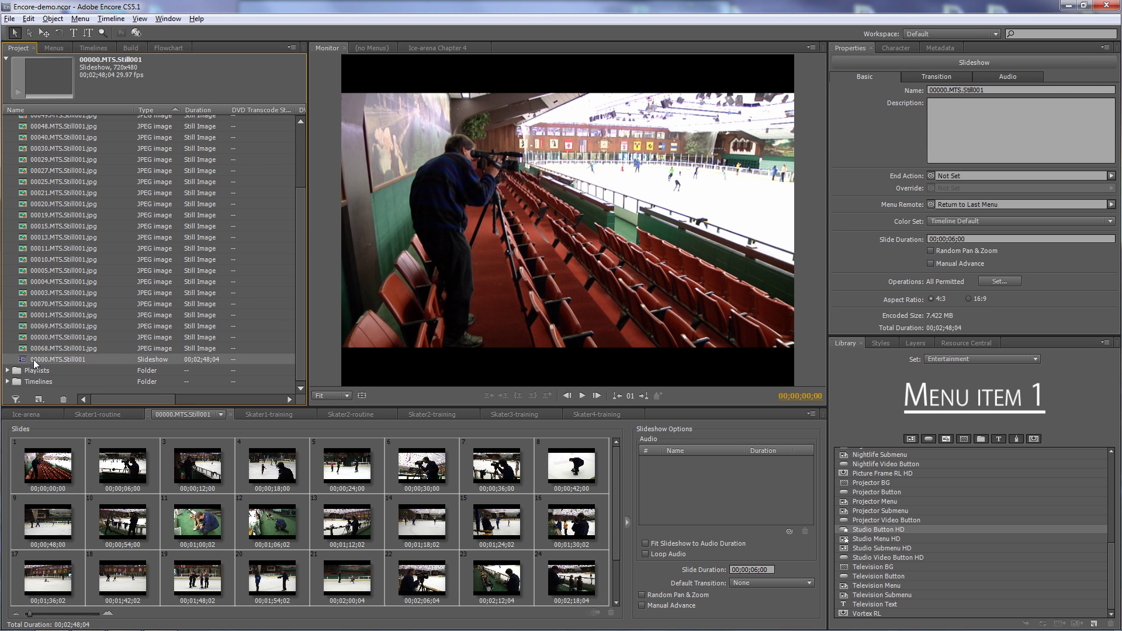
pyautogui.rightClick(24, 363)
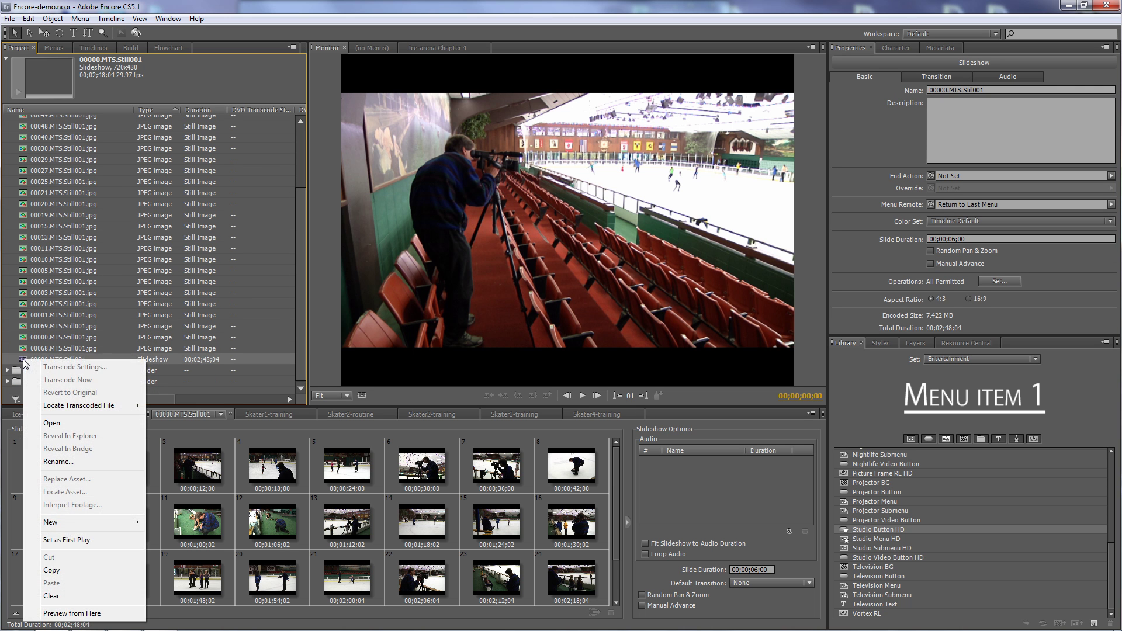
pyautogui.click(20, 359)
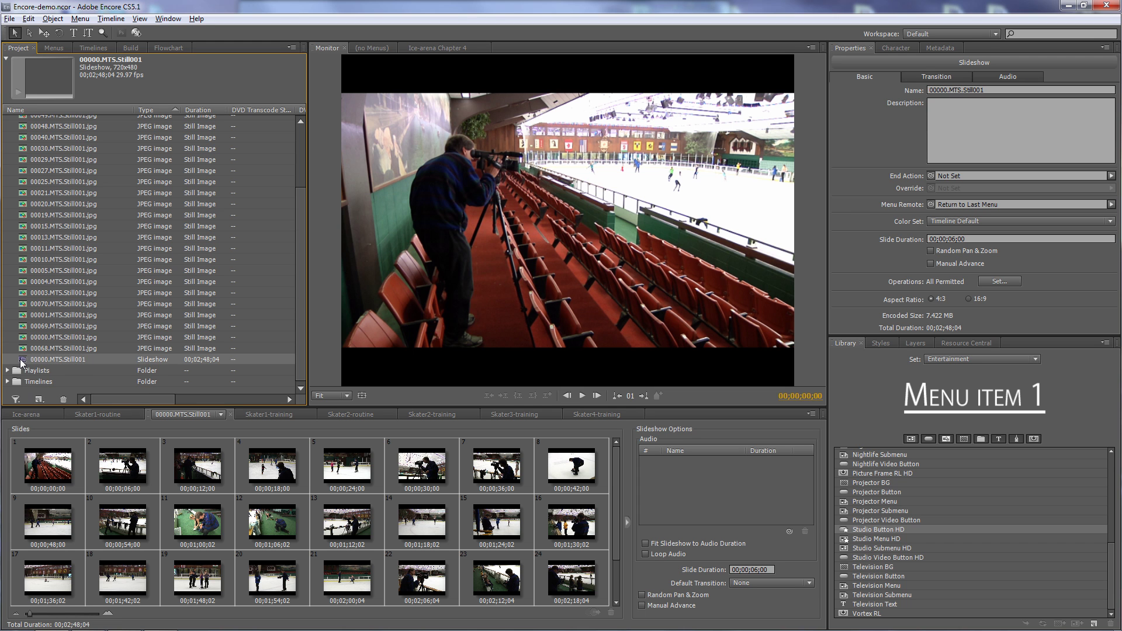
pyautogui.click(993, 90)
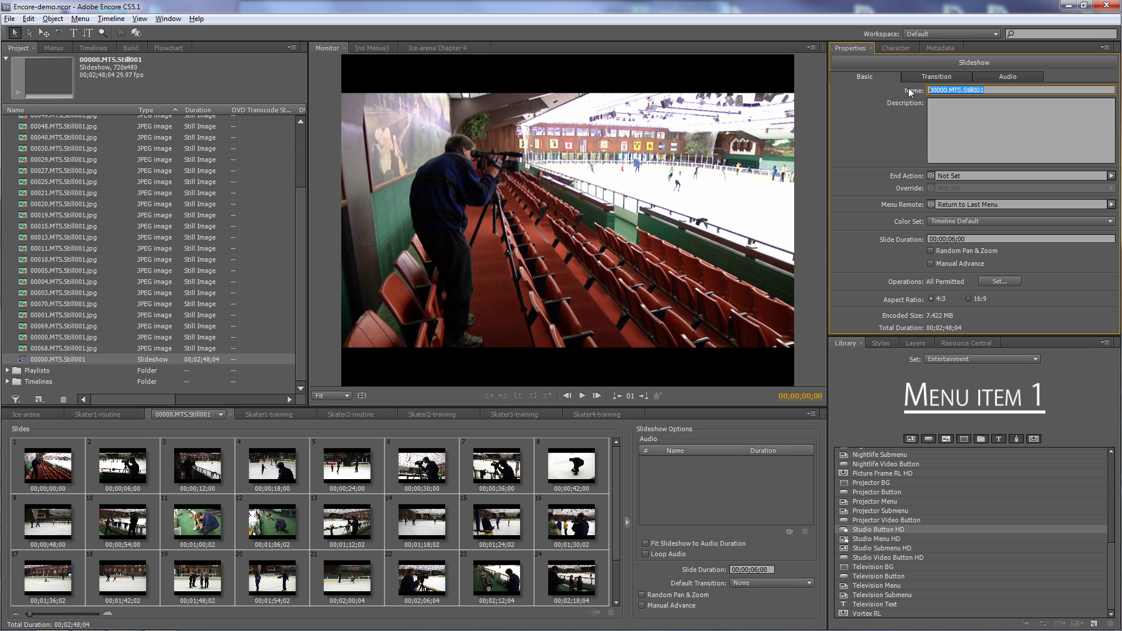
pyautogui.write('Production Still Slide Show')
pyautogui.press('Return')
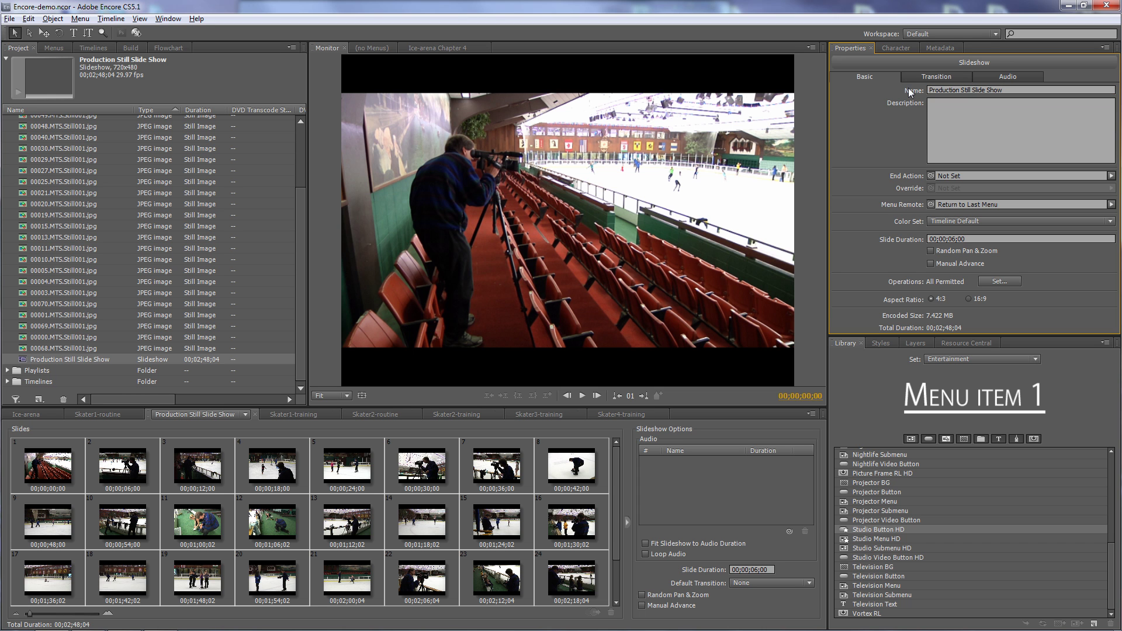
pyautogui.moveTo(303, 331); pyautogui.dragTo(296, 213)
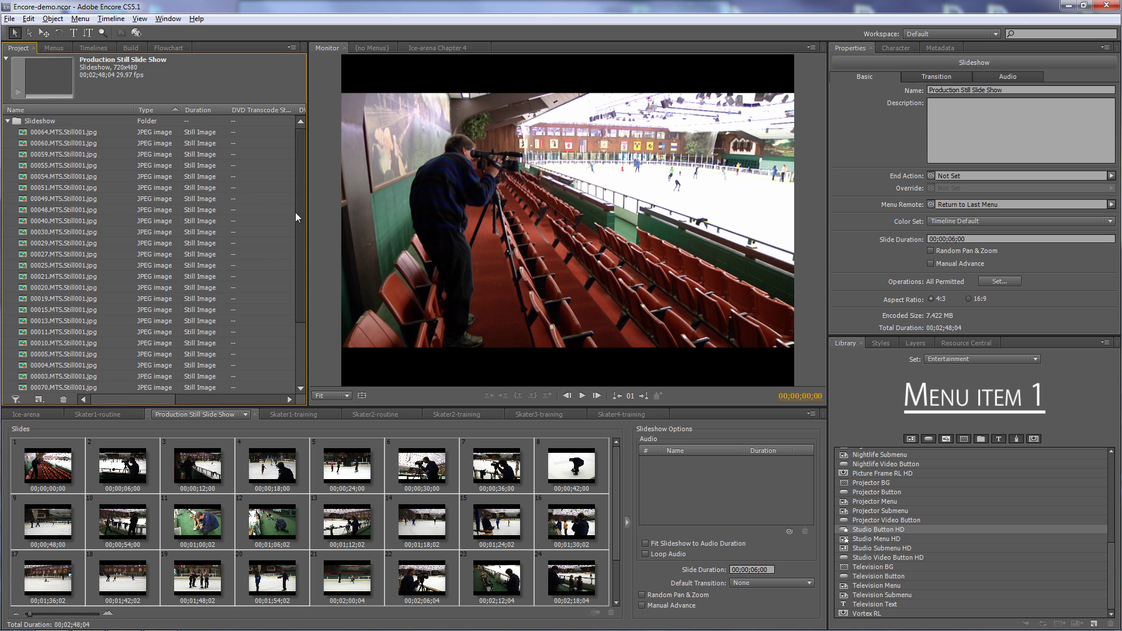
pyautogui.click(7, 121)
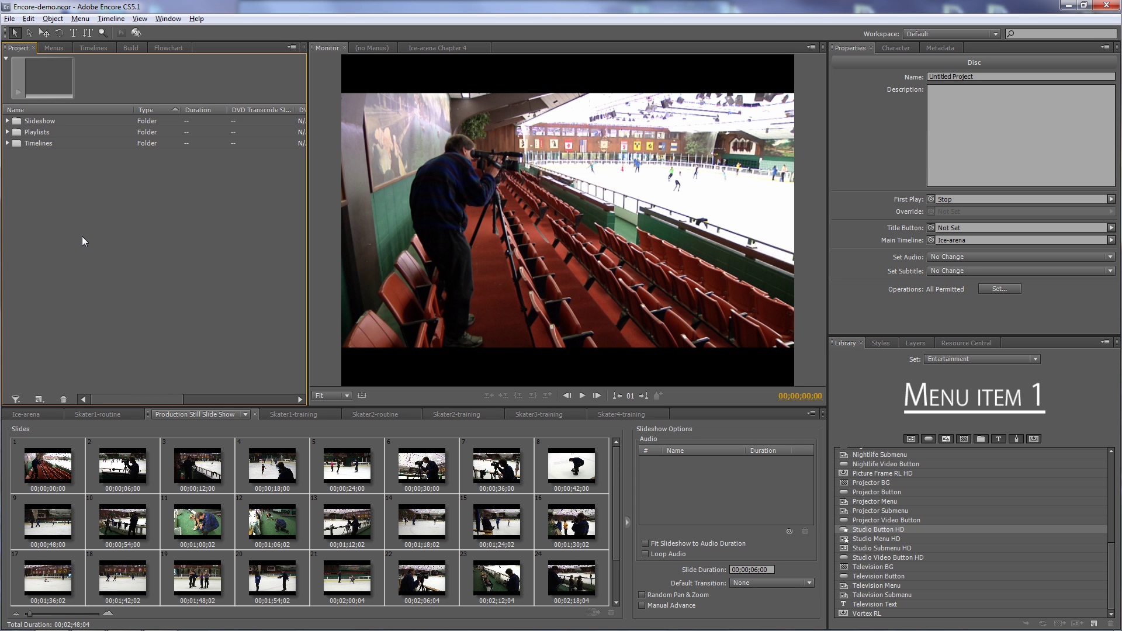
# - Import menu-music.mp3 and slideshow-music.mp3 from the Encore Demo Assets folder as assets at the project's top level
pyautogui.doubleClick(47, 201)
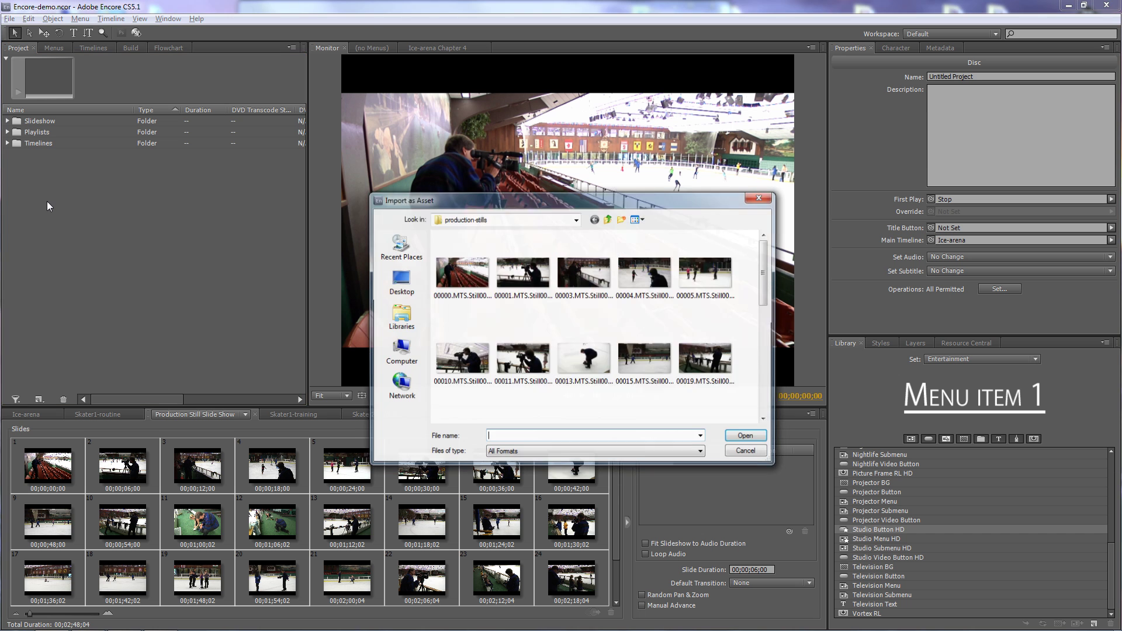
pyautogui.click(608, 219)
pyautogui.click(585, 266)
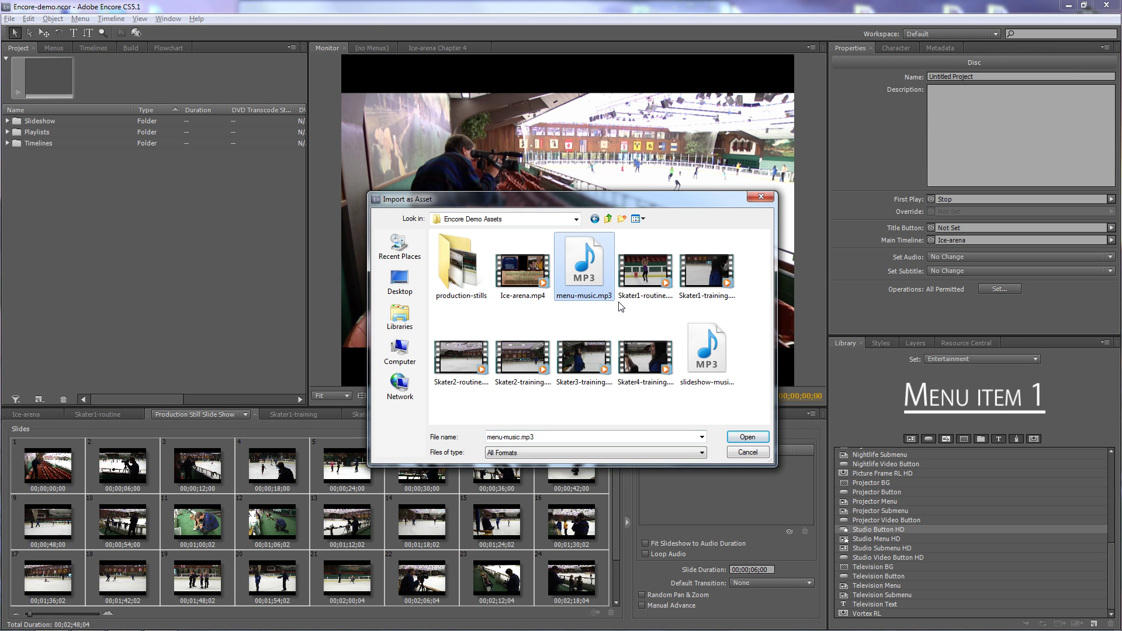
pyautogui.keyDown('ctrl'); pyautogui.click(702, 360); pyautogui.keyUp('ctrl')
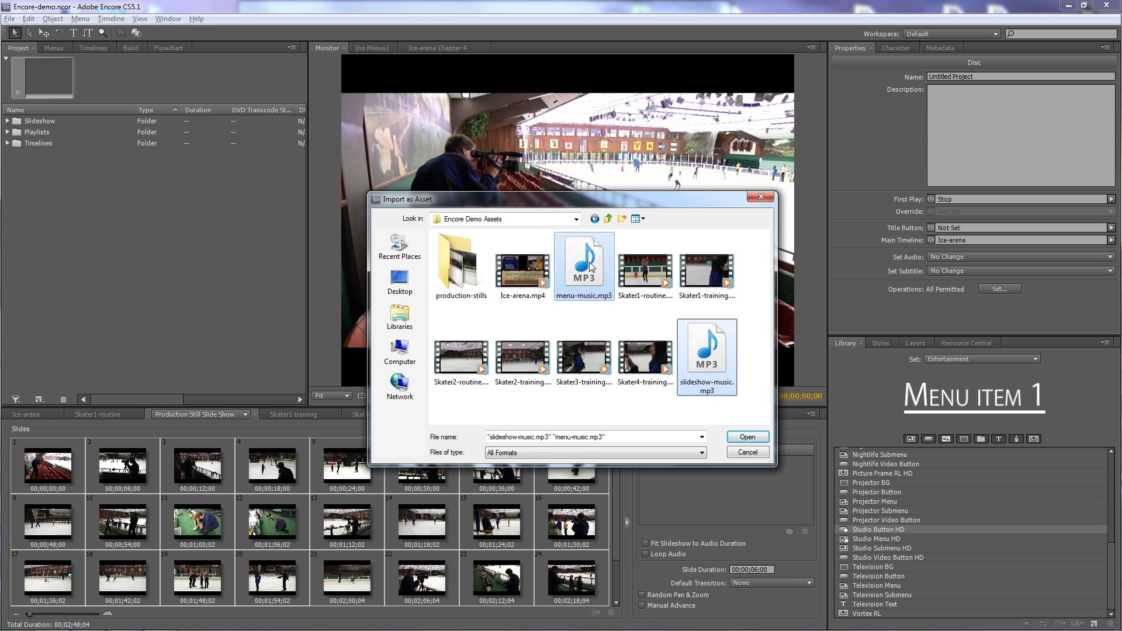
pyautogui.click(746, 436)
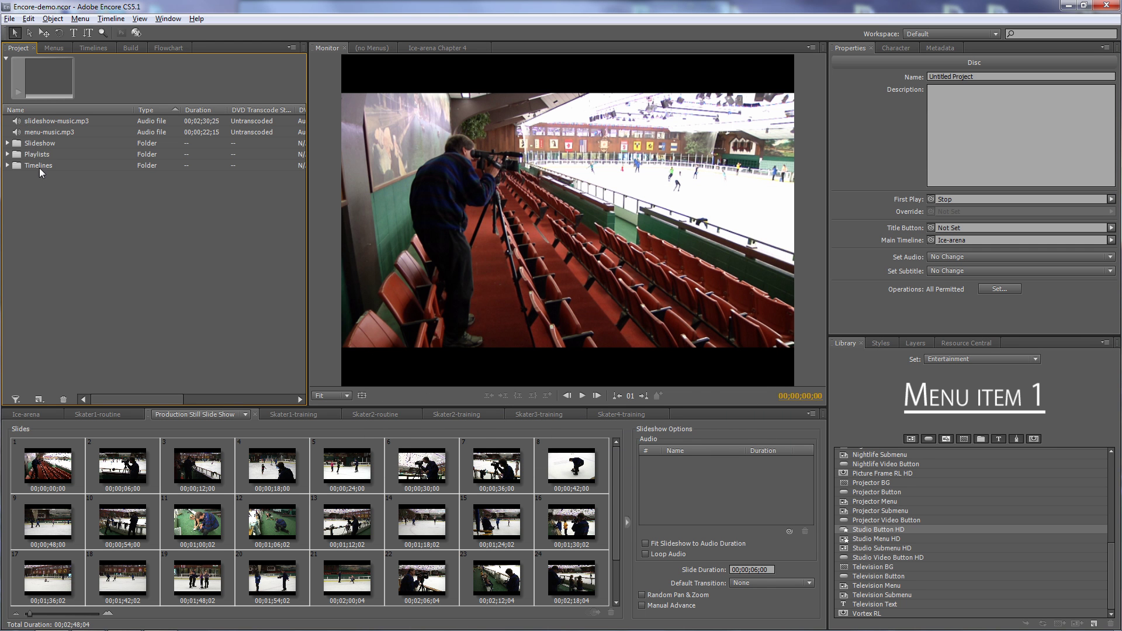
# - Add slideshow-music.mp3 as the slideshow's audio and fit the slideshow to the audio duration
pyautogui.click(17, 123)
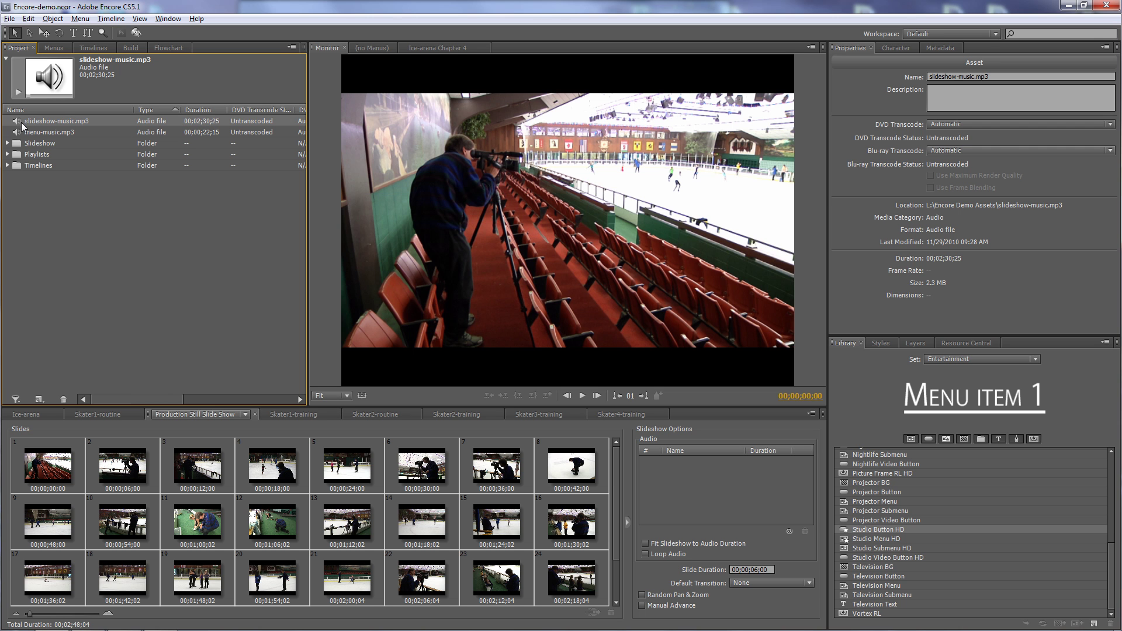
pyautogui.moveTo(17, 121); pyautogui.dragTo(705, 487)
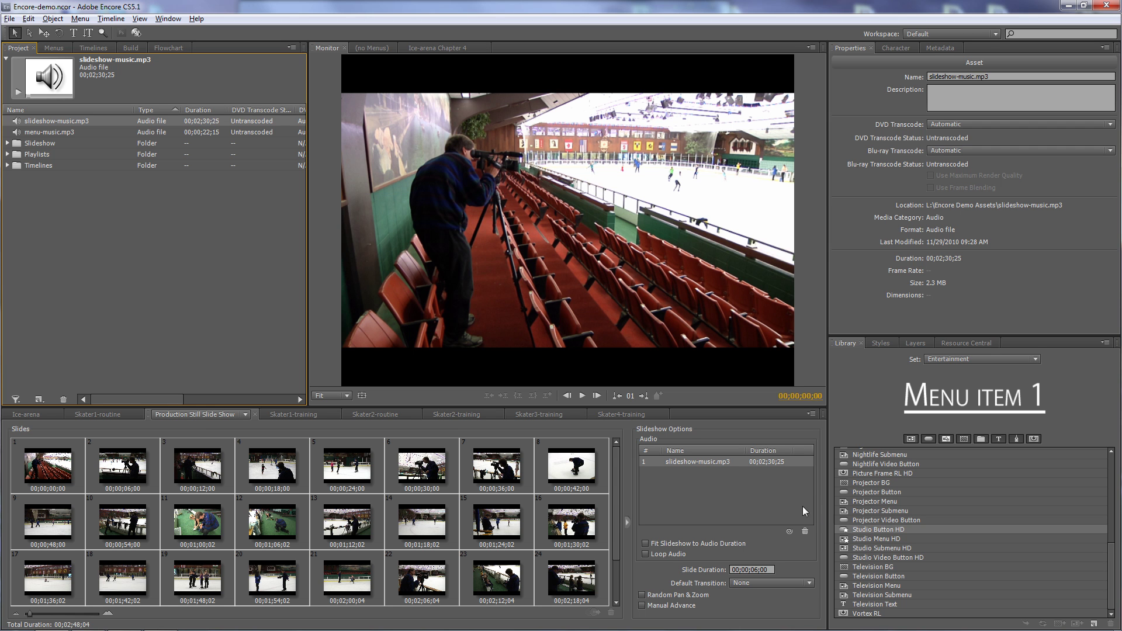
pyautogui.click(646, 544)
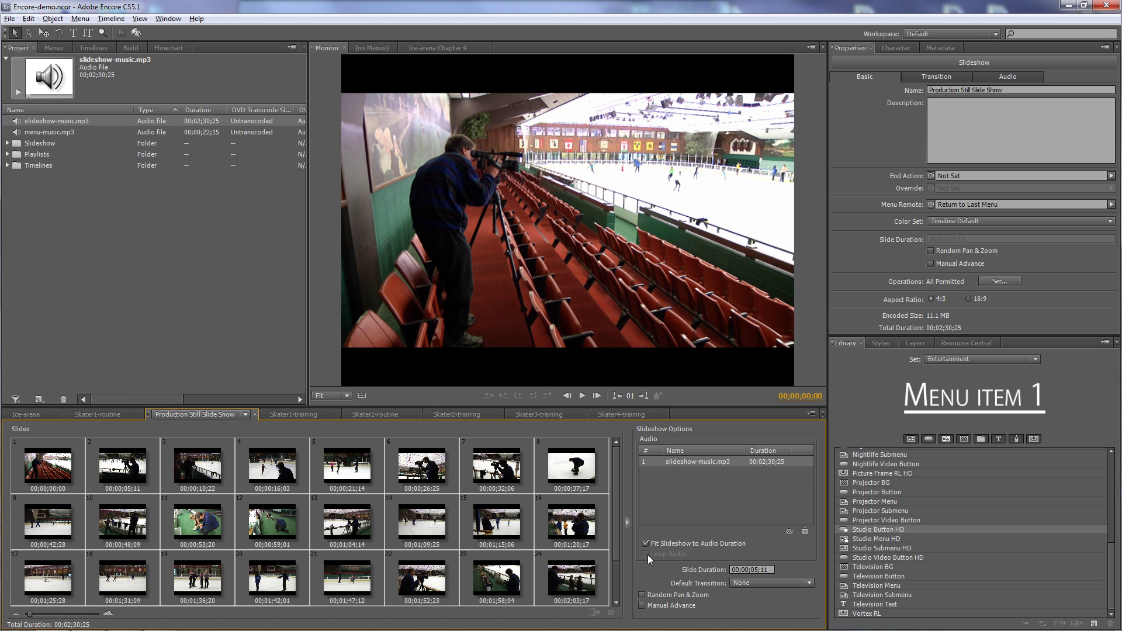
# - Set the slideshow's default transition to Slide and play back the opening slides to preview it
pyautogui.click(808, 583)
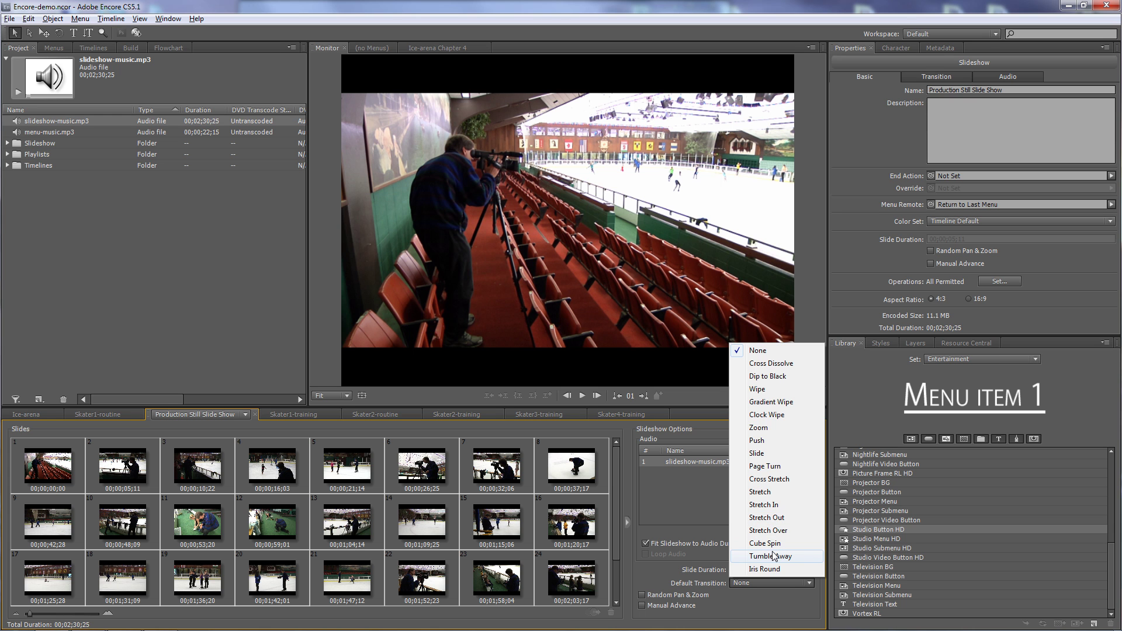
pyautogui.click(763, 456)
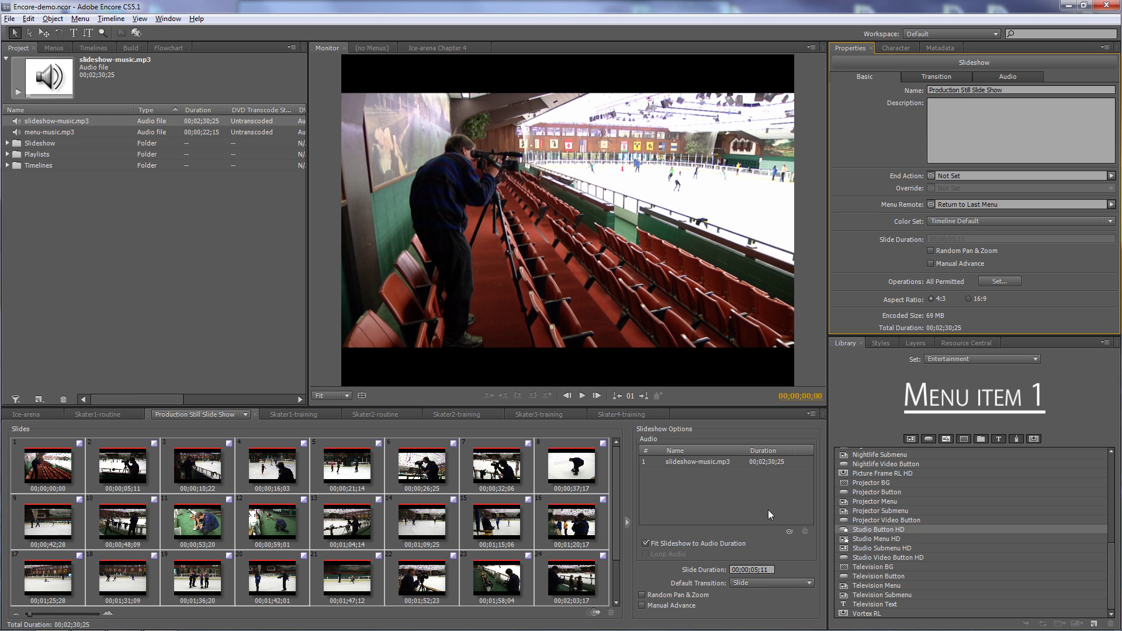
pyautogui.click(582, 396)
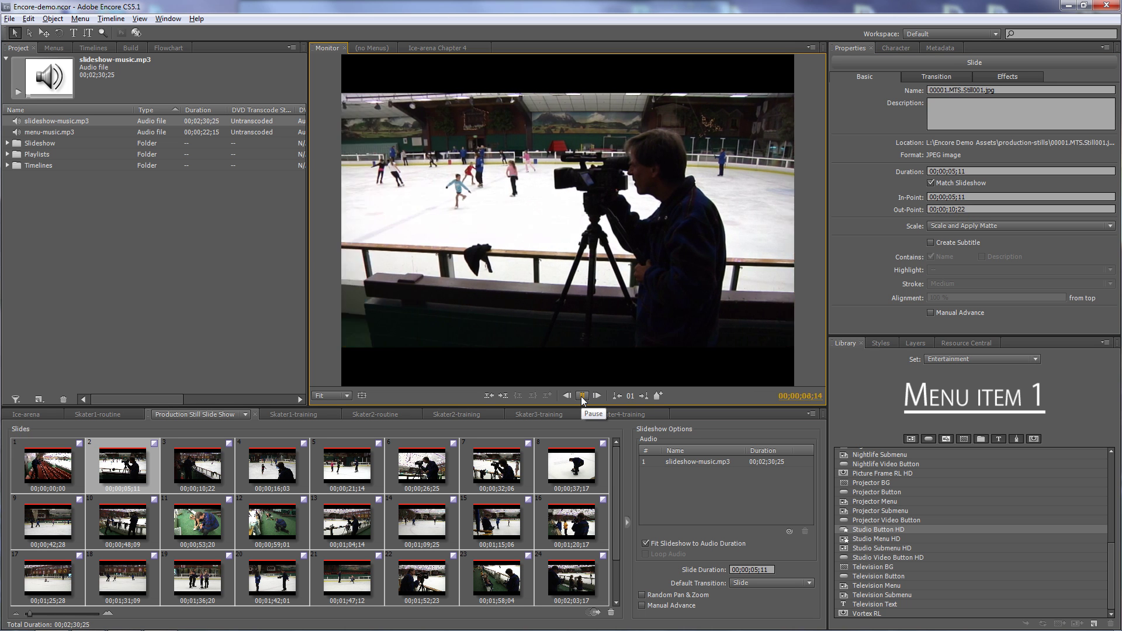
pyautogui.click(582, 398)
# - Set the third slide's own transition to Clock Wipe
pyautogui.click(181, 469)
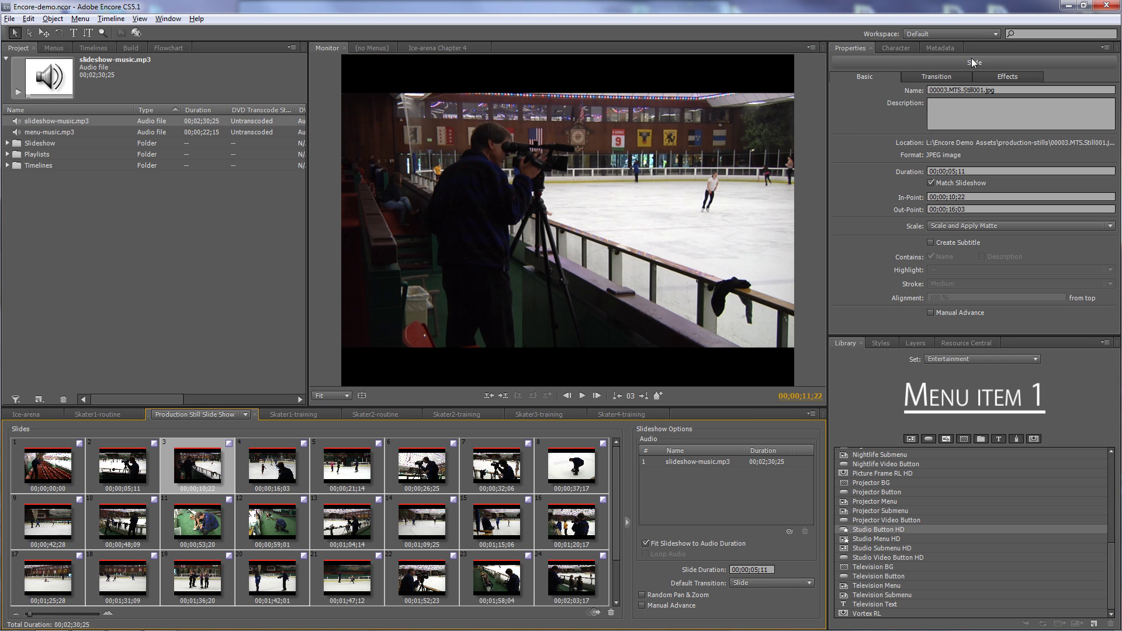
pyautogui.click(853, 77)
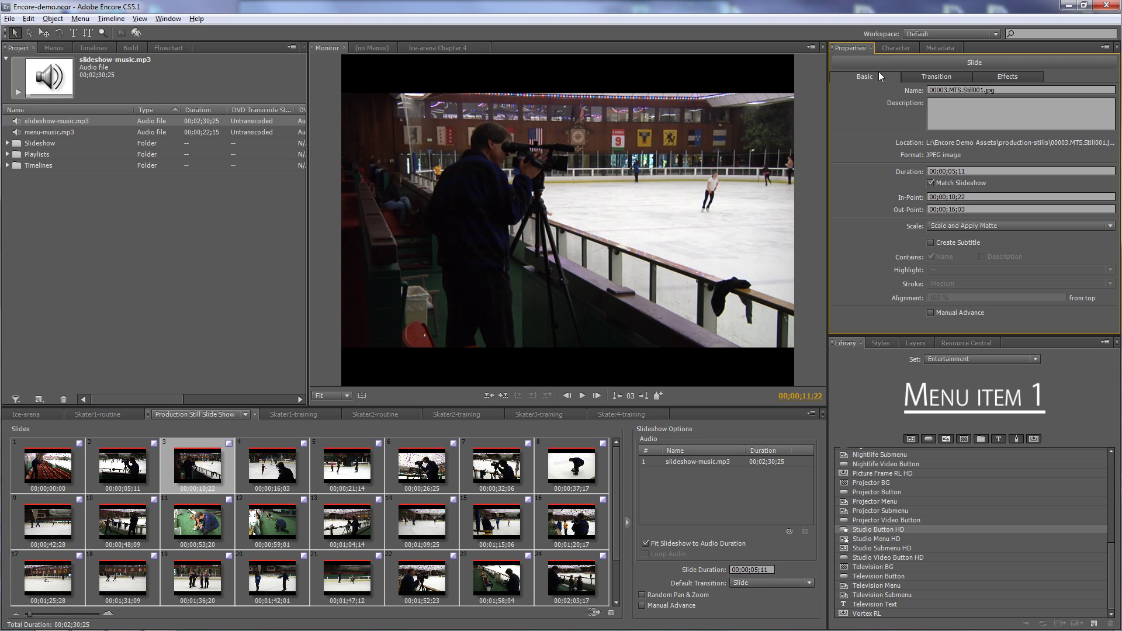
pyautogui.click(930, 78)
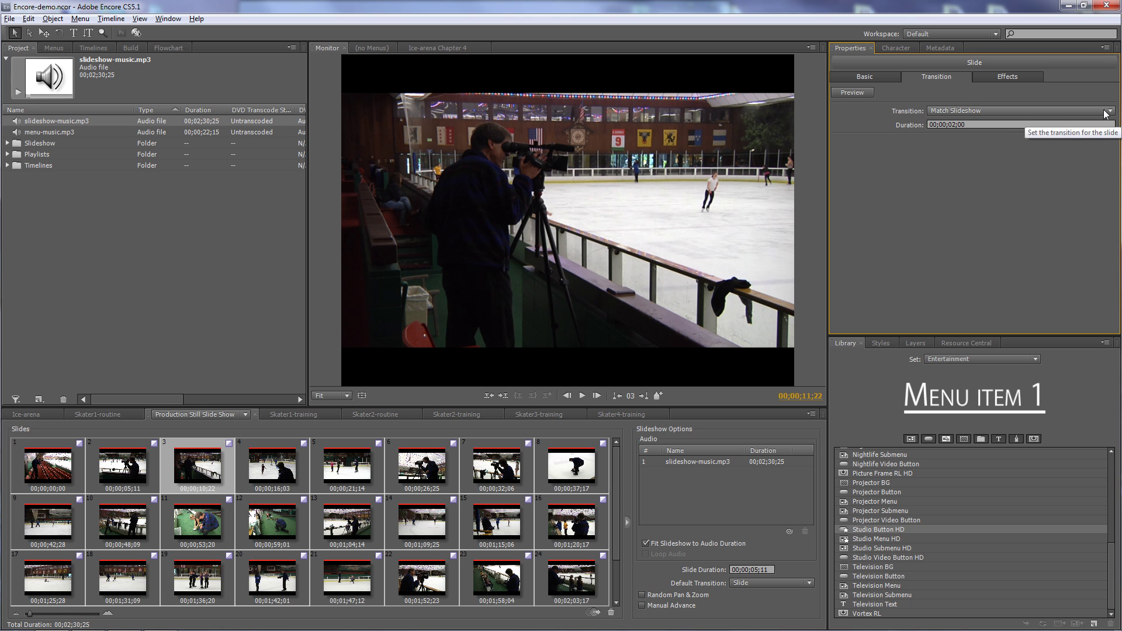
pyautogui.click(1110, 111)
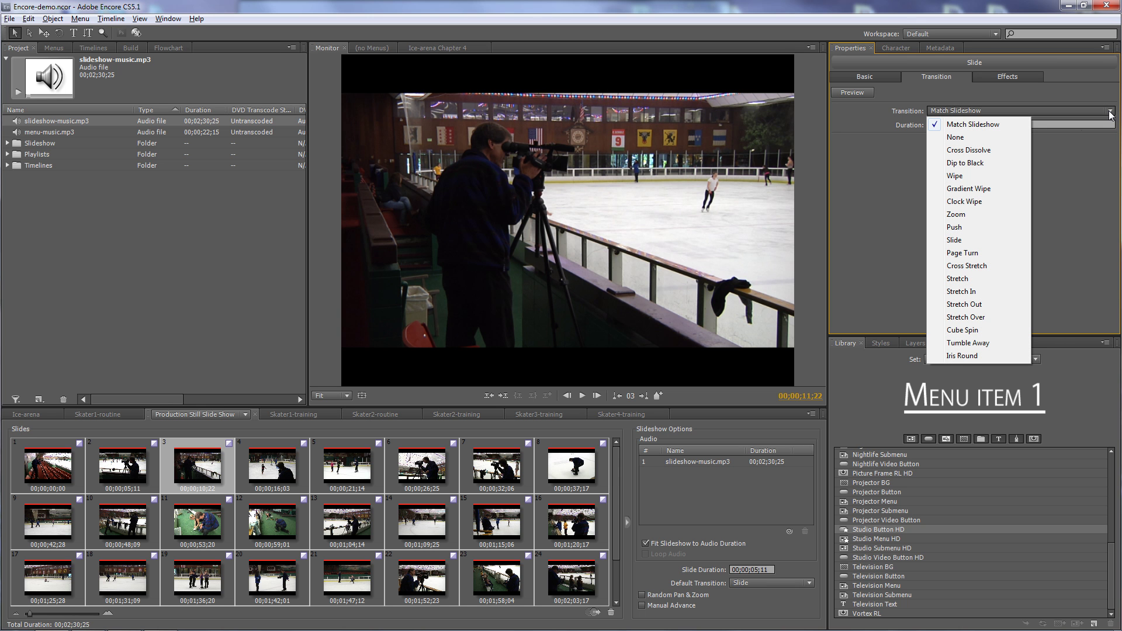
pyautogui.click(973, 201)
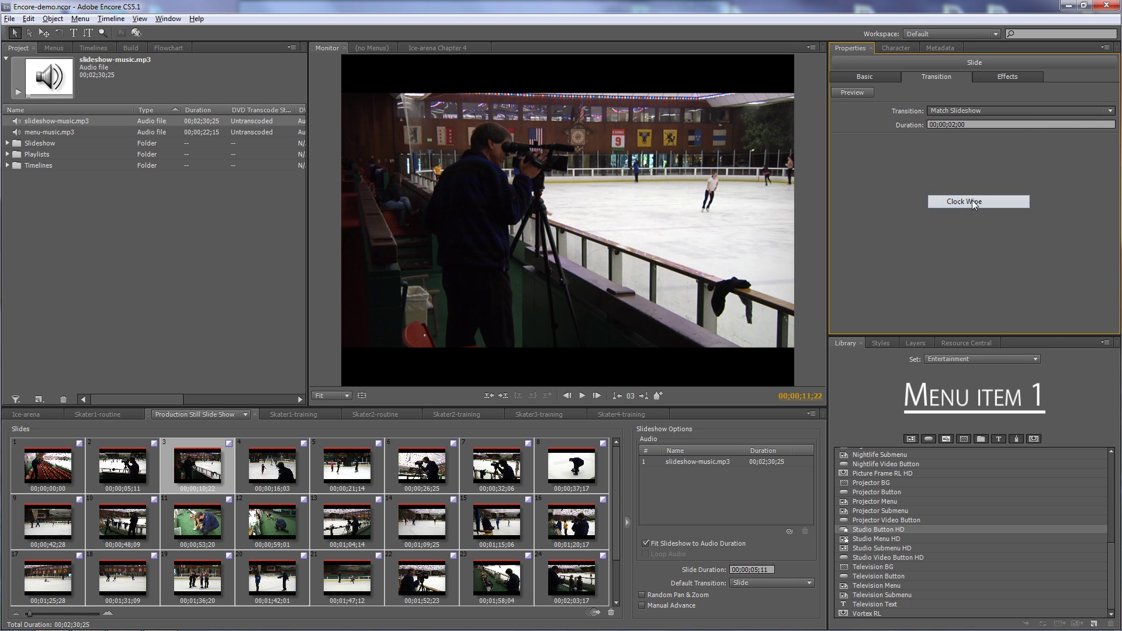
# - Enable the Pan & Zoom effect on the third slide with a West to East pan
pyautogui.click(1007, 77)
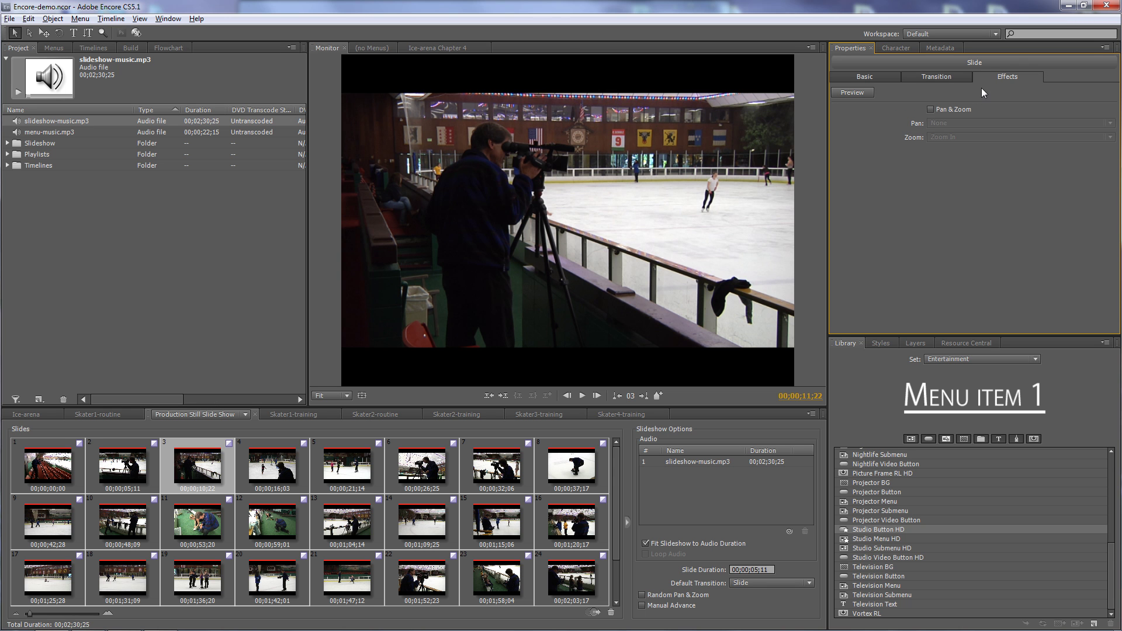
pyautogui.click(930, 109)
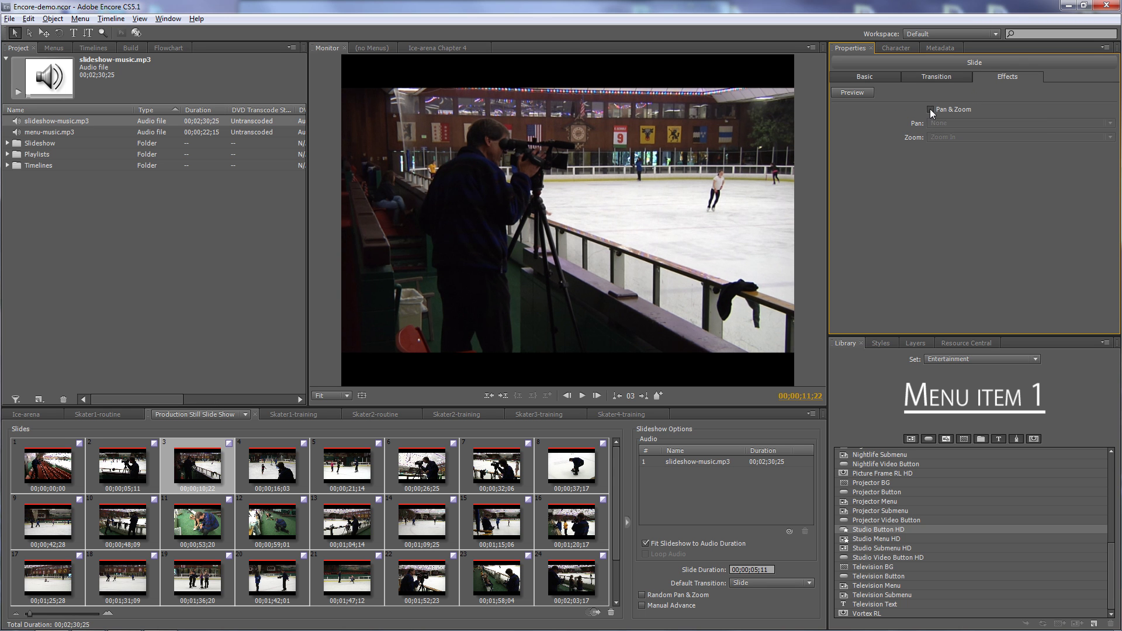
pyautogui.click(1110, 124)
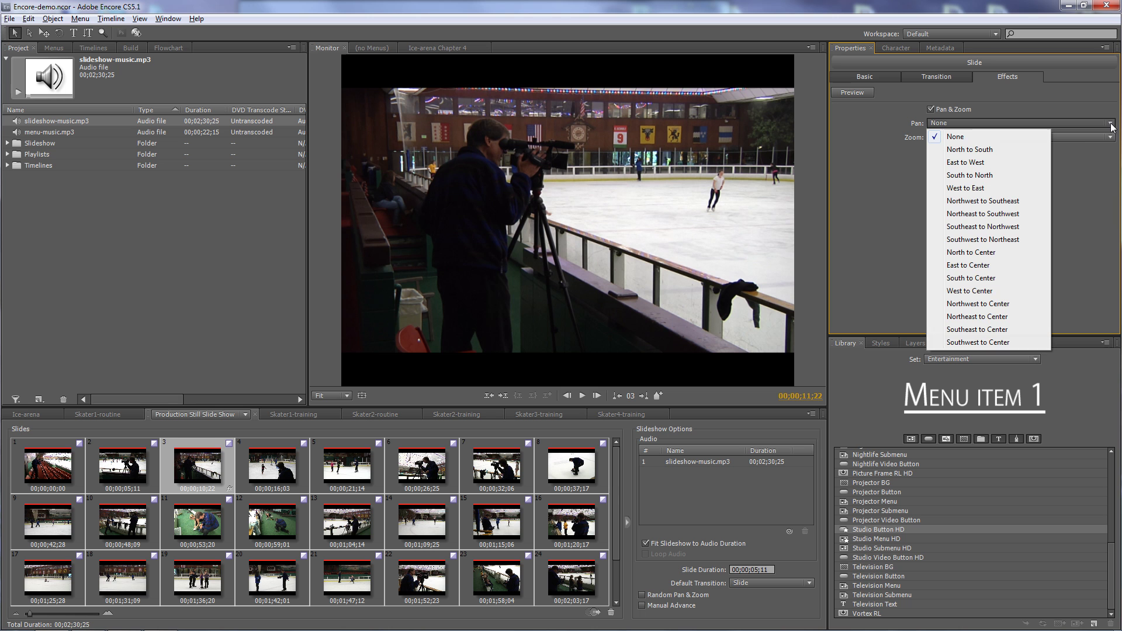
pyautogui.click(959, 188)
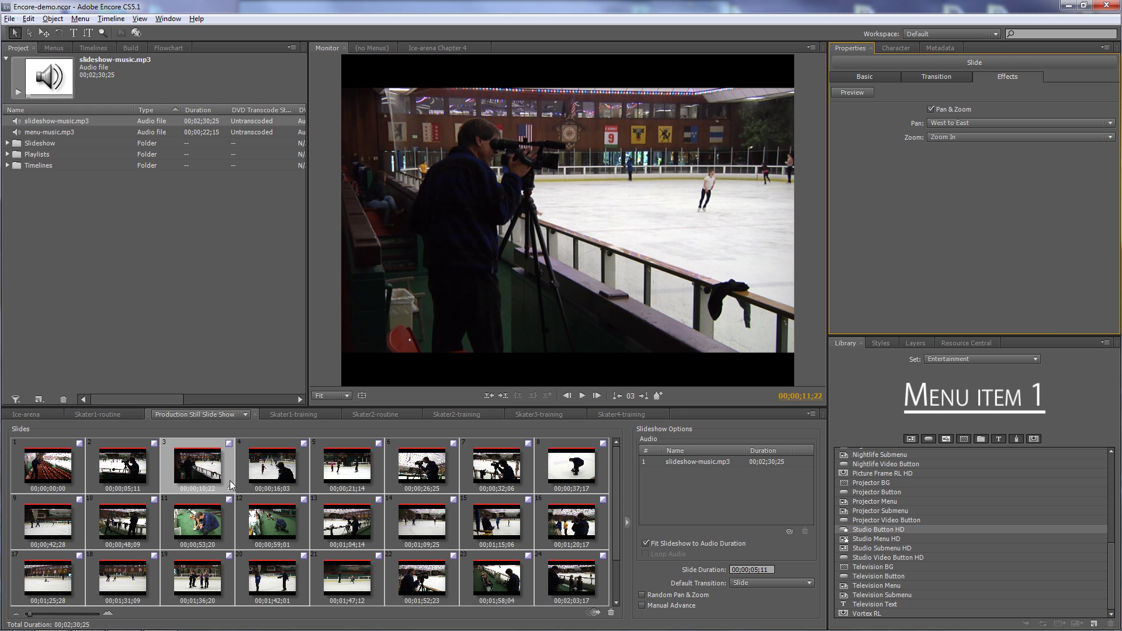
# - Play back the slideshow from the second slide into the fourth to preview the third slide's Clock Wipe and pan
pyautogui.click(149, 470)
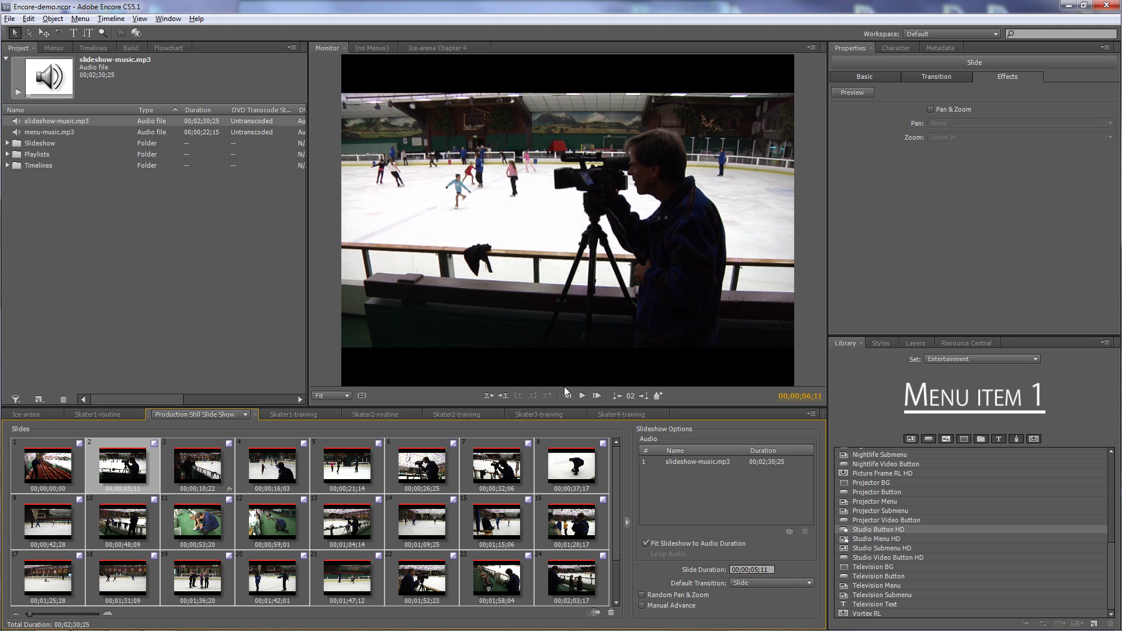
pyautogui.click(583, 396)
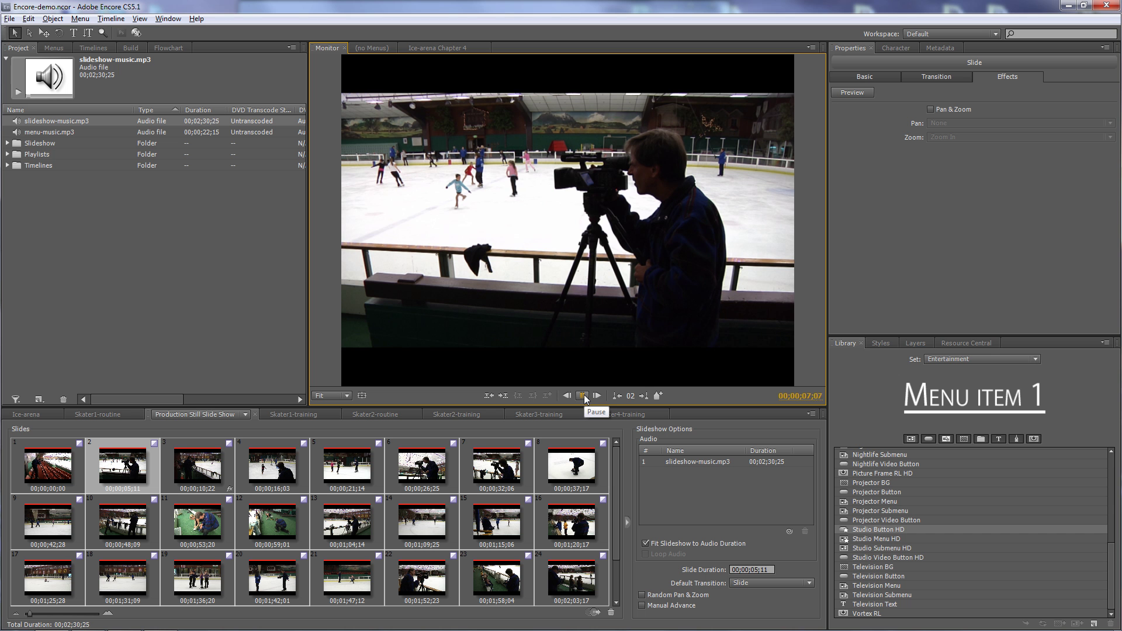
pyautogui.click(266, 470)
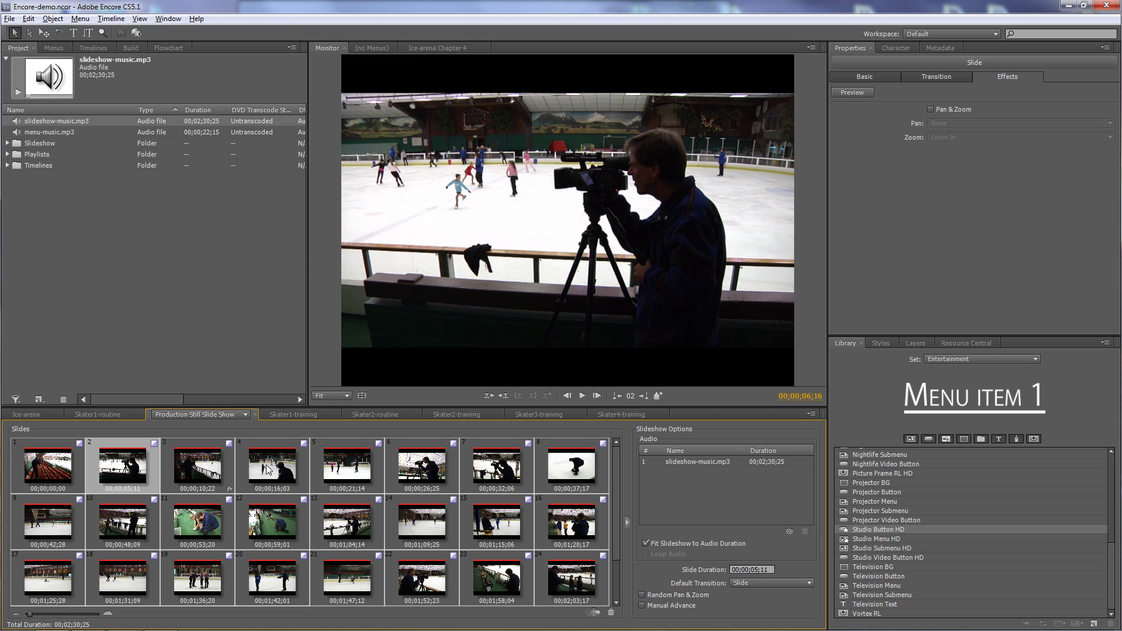
pyautogui.click(584, 396)
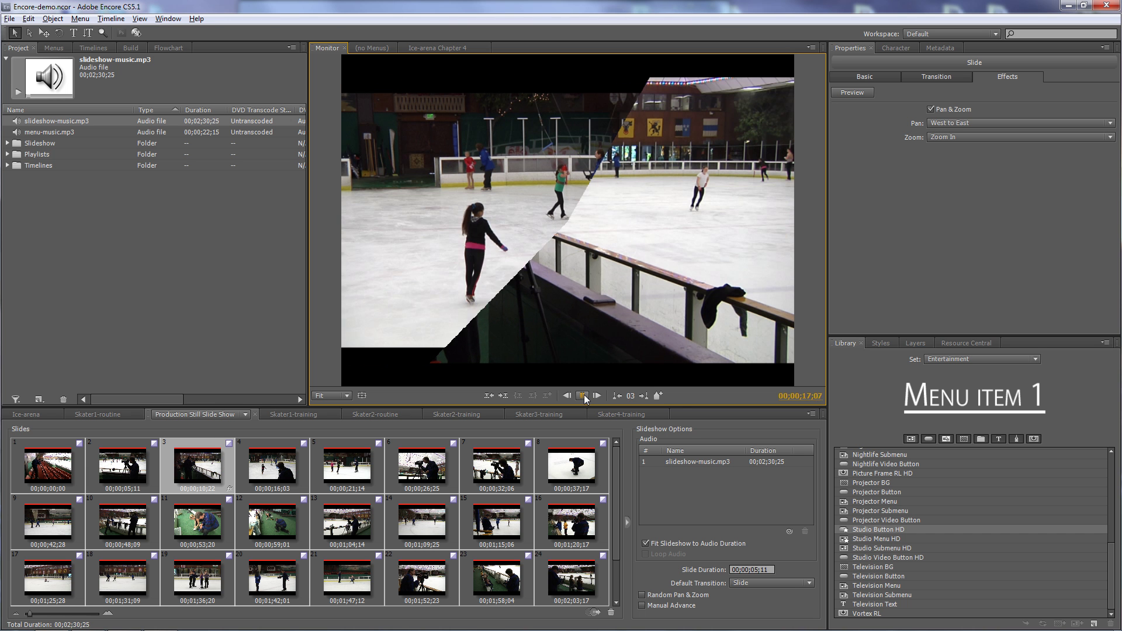
pyautogui.click(584, 396)
pyautogui.click(583, 396)
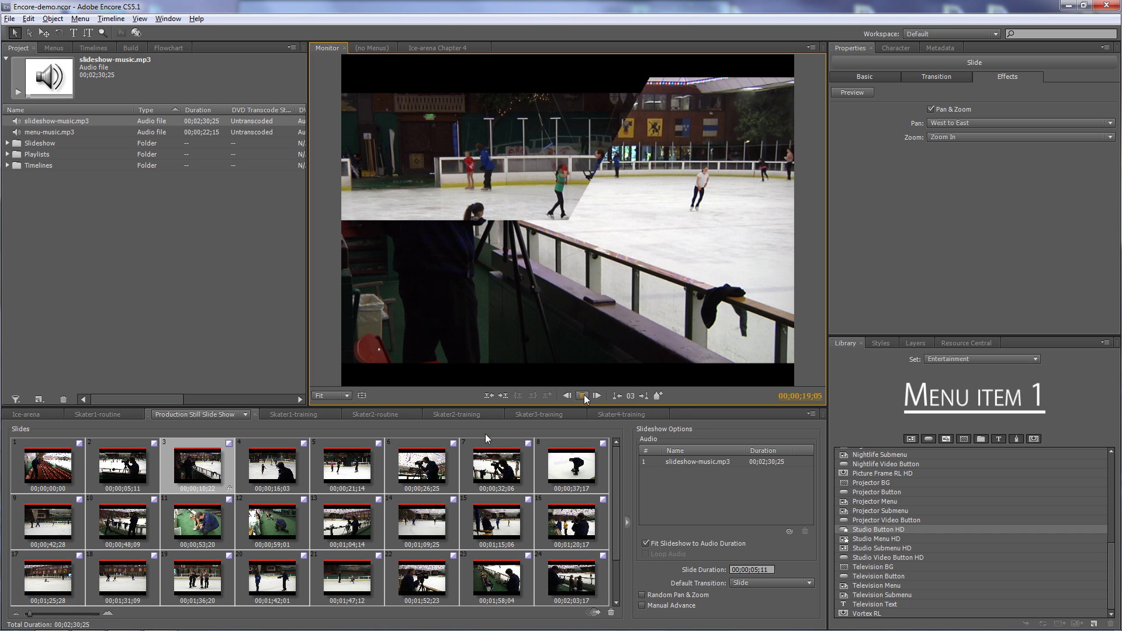
pyautogui.click(584, 399)
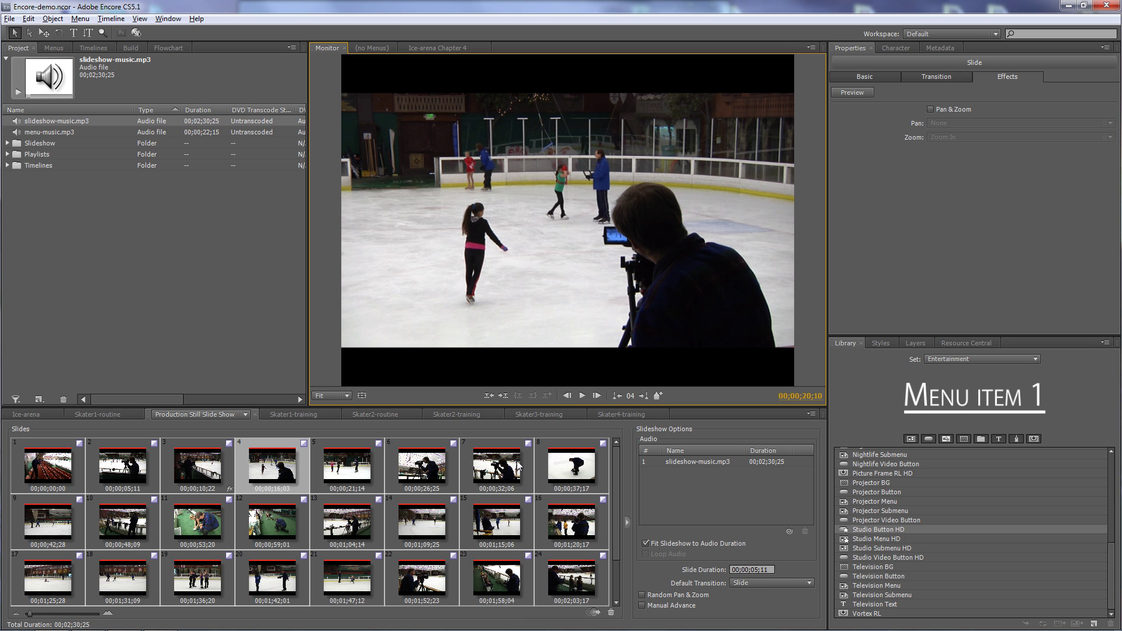
pyautogui.click(595, 489)
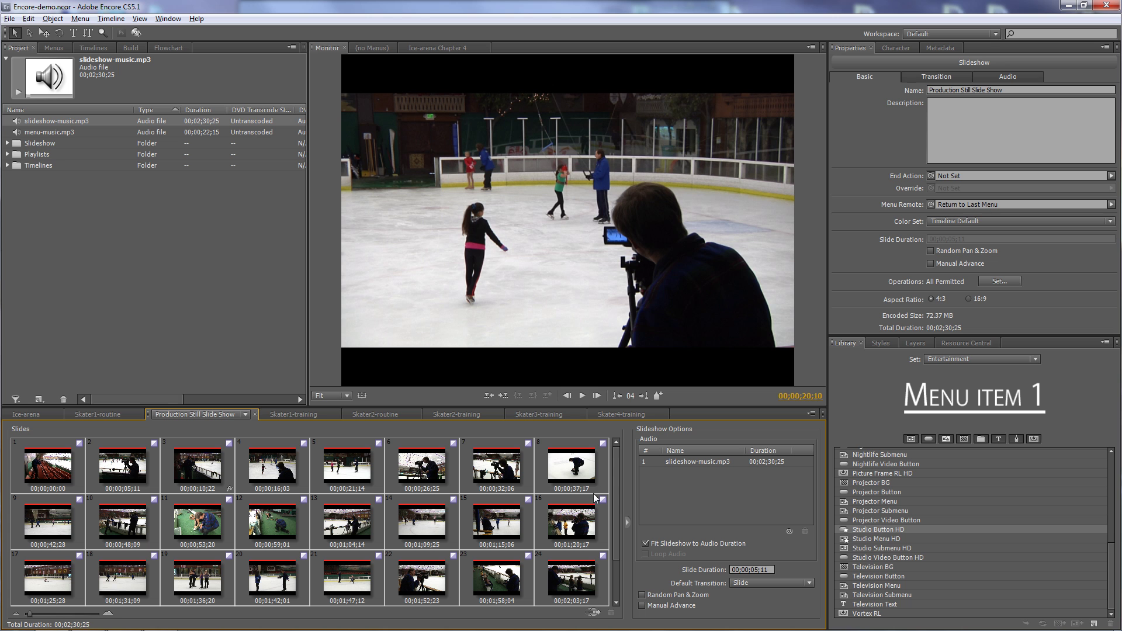
pyautogui.click(598, 483)
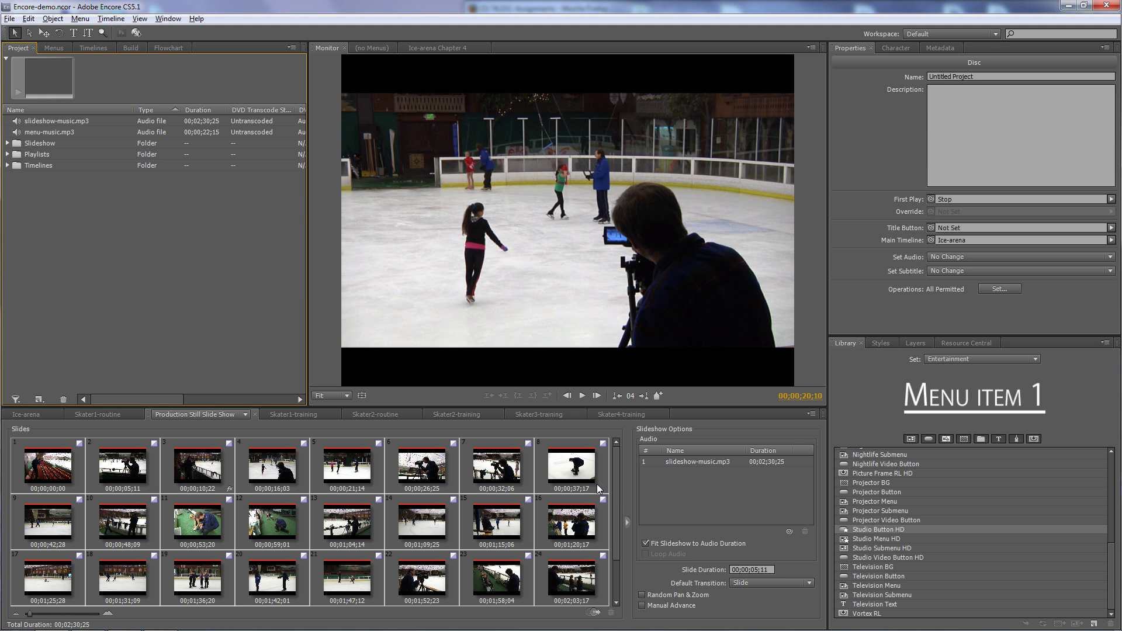
# - Create a new playlist named Play All
pyautogui.click(9, 18)
pyautogui.moveTo(40, 37)
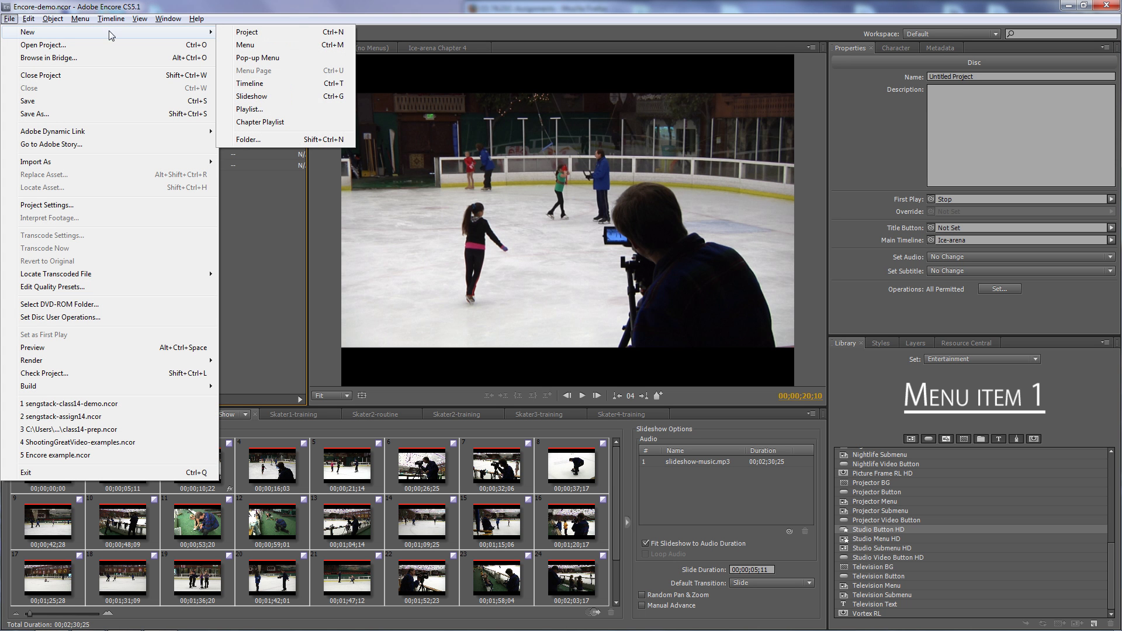
pyautogui.click(259, 111)
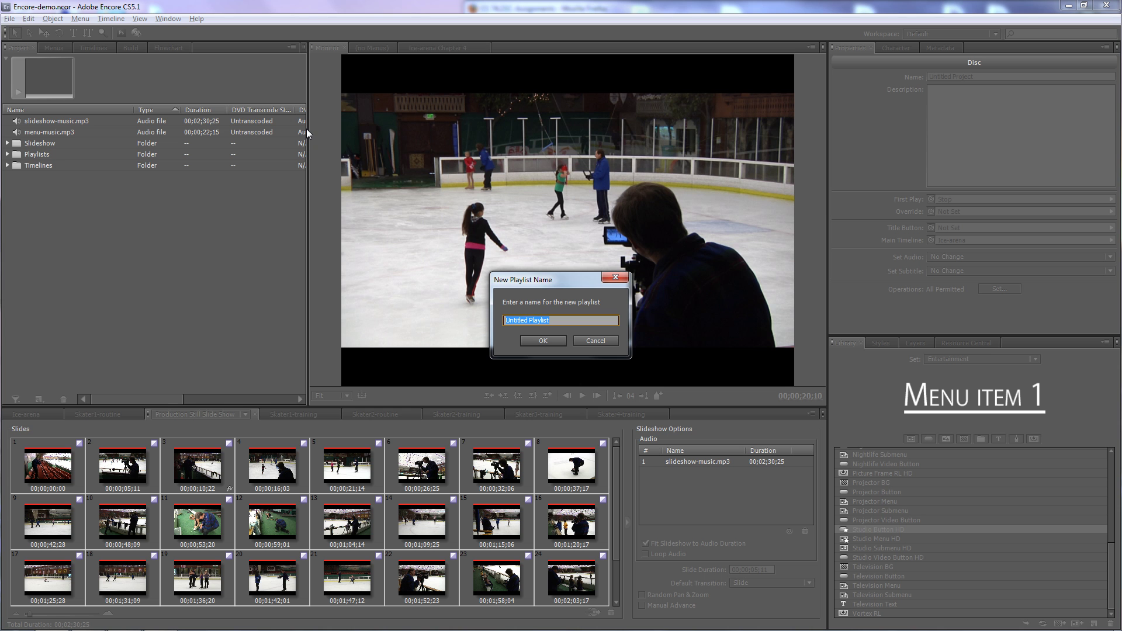
pyautogui.write('Play All')
pyautogui.click(556, 341)
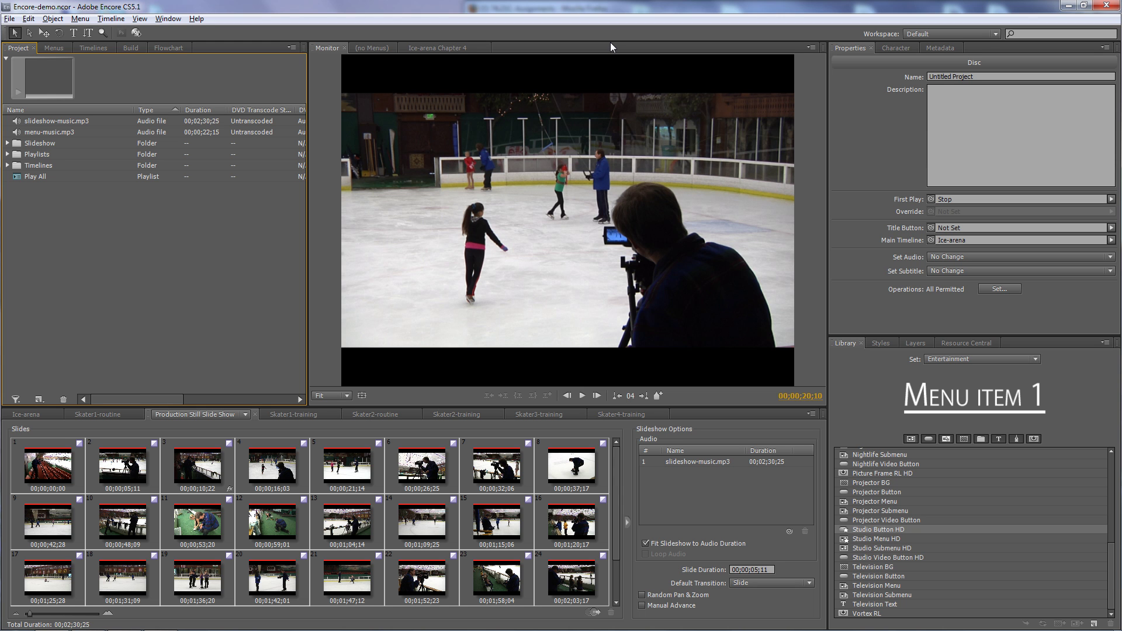
# - Specify the Skater1-training timeline as the first link in the Play All playlist
pyautogui.click(19, 176)
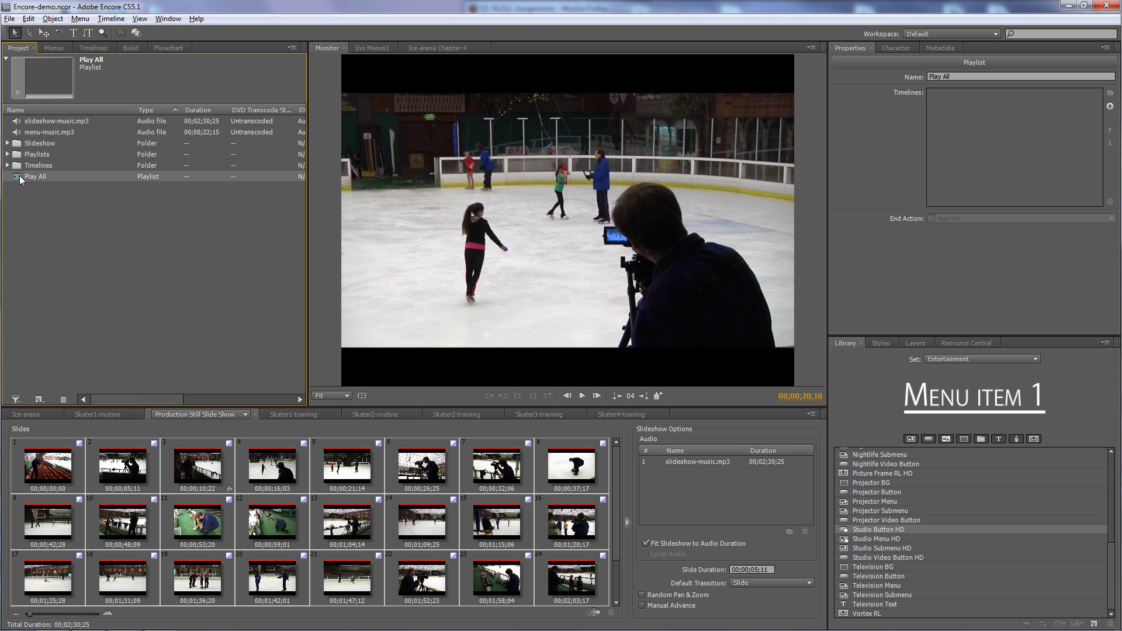
pyautogui.click(865, 107)
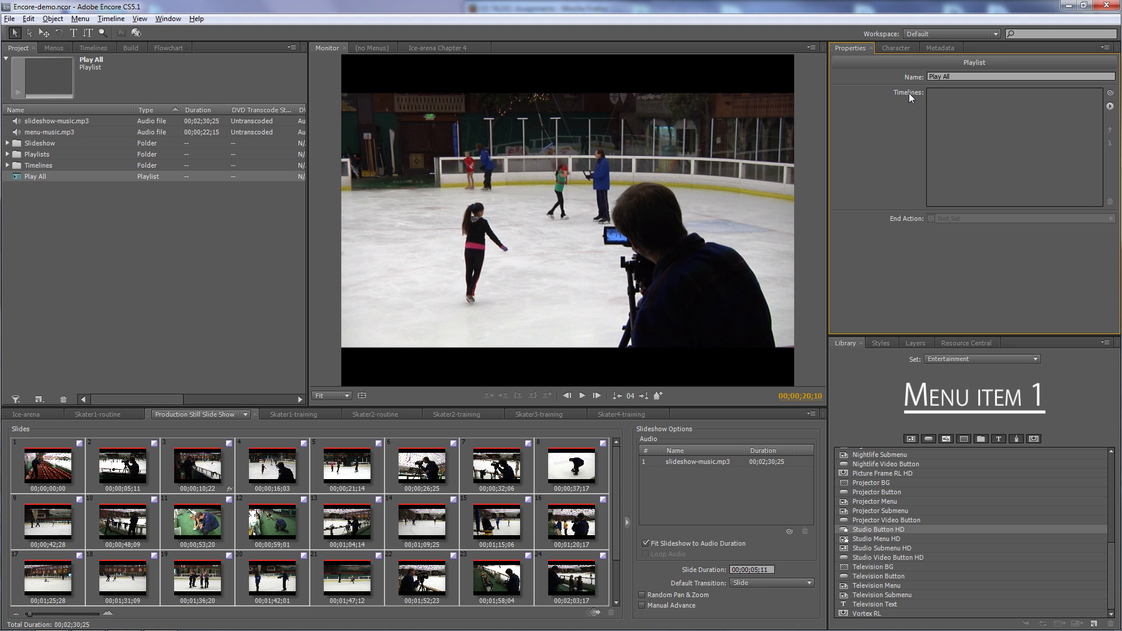
pyautogui.click(1110, 107)
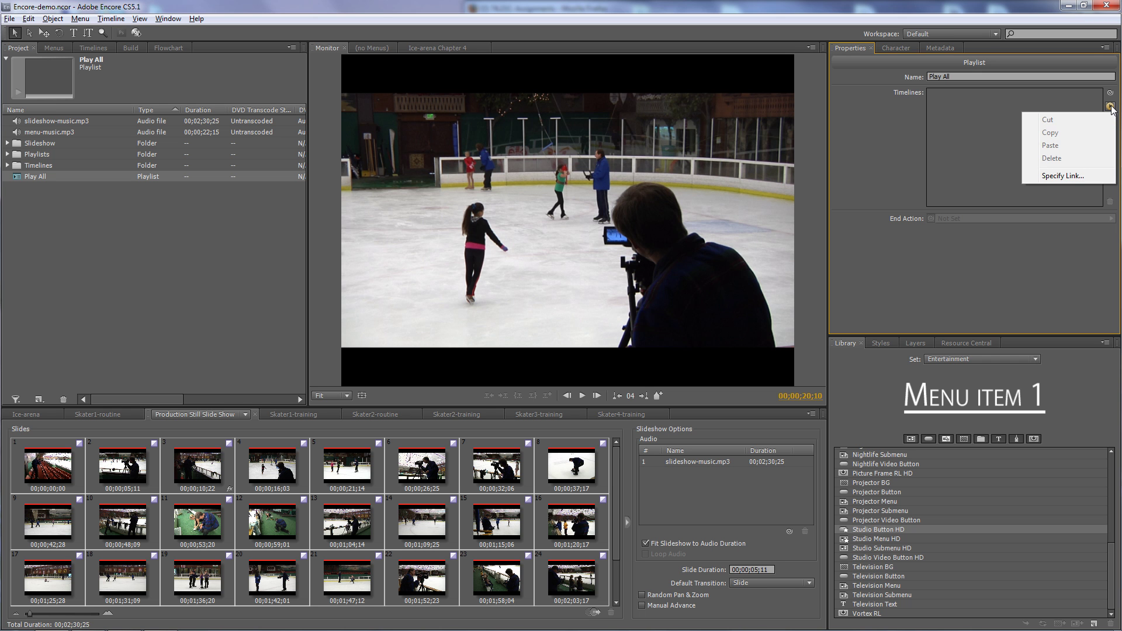
pyautogui.click(1068, 176)
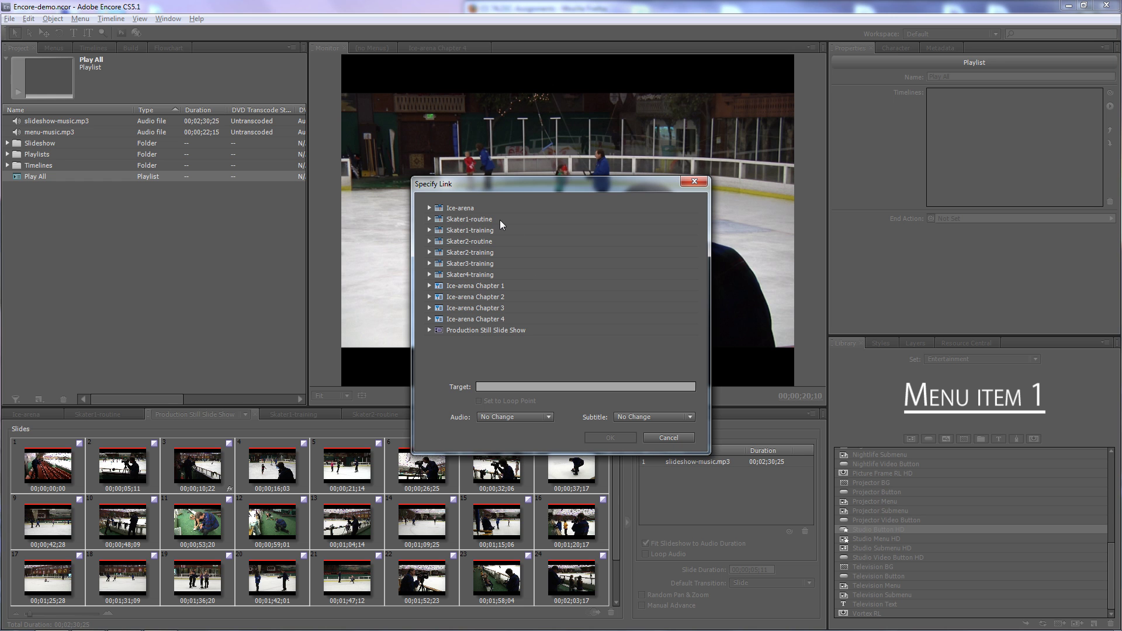
pyautogui.click(446, 232)
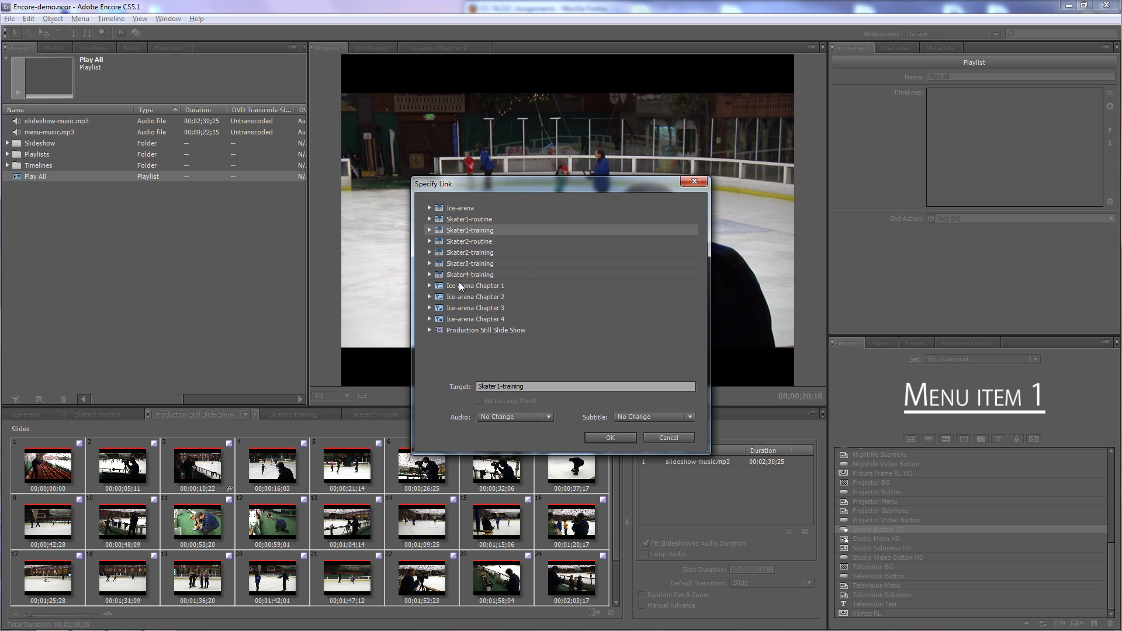
pyautogui.click(610, 438)
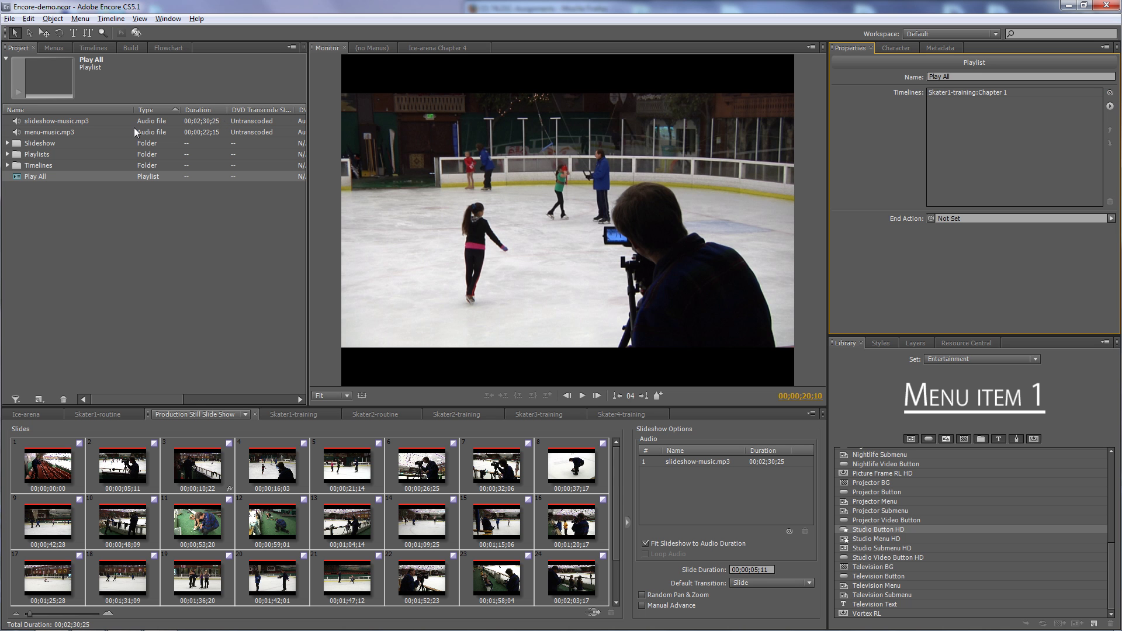
# - Add the Skater2-training, Skater3-training and Skater4-training timelines from the Timelines folder to the Play All playlist, in that order
pyautogui.click(8, 166)
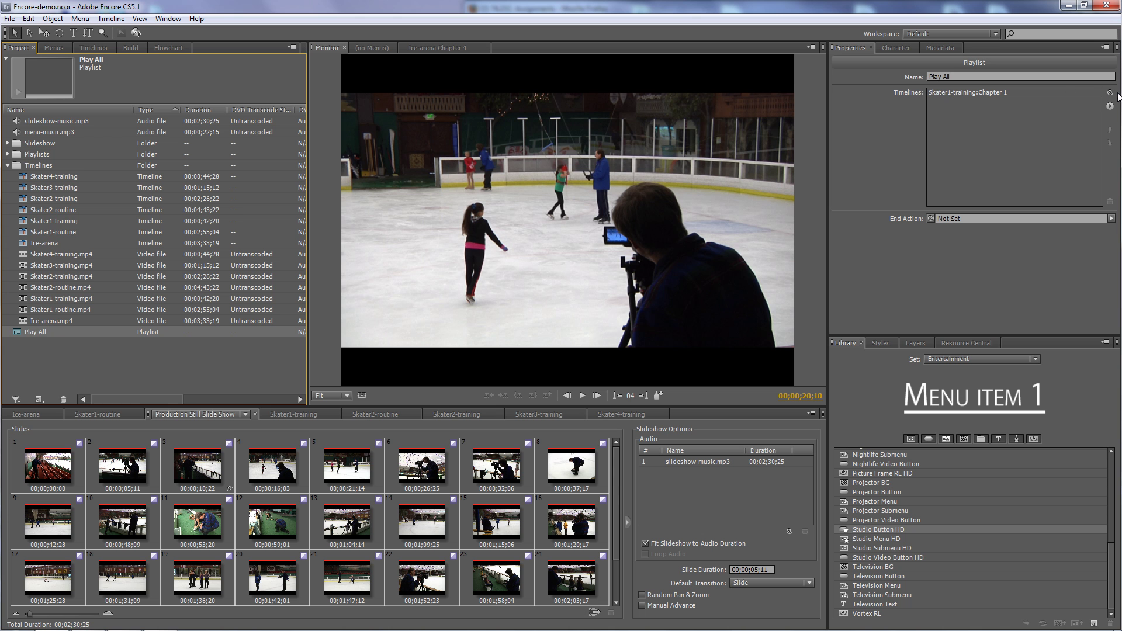
pyautogui.moveTo(1111, 93); pyautogui.dragTo(44, 198)
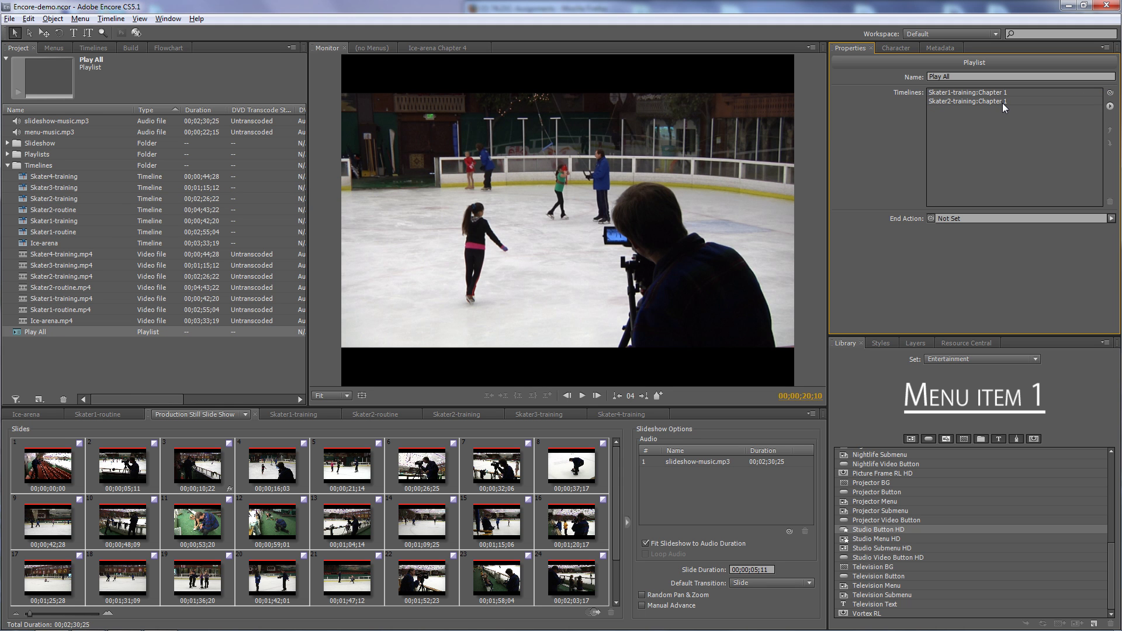
pyautogui.moveTo(1110, 93); pyautogui.dragTo(54, 185)
pyautogui.moveTo(1110, 94); pyautogui.dragTo(60, 174)
# - Add the Production Still Slide Show from the Slideshow folder to the end of the Play All playlist
pyautogui.click(7, 143)
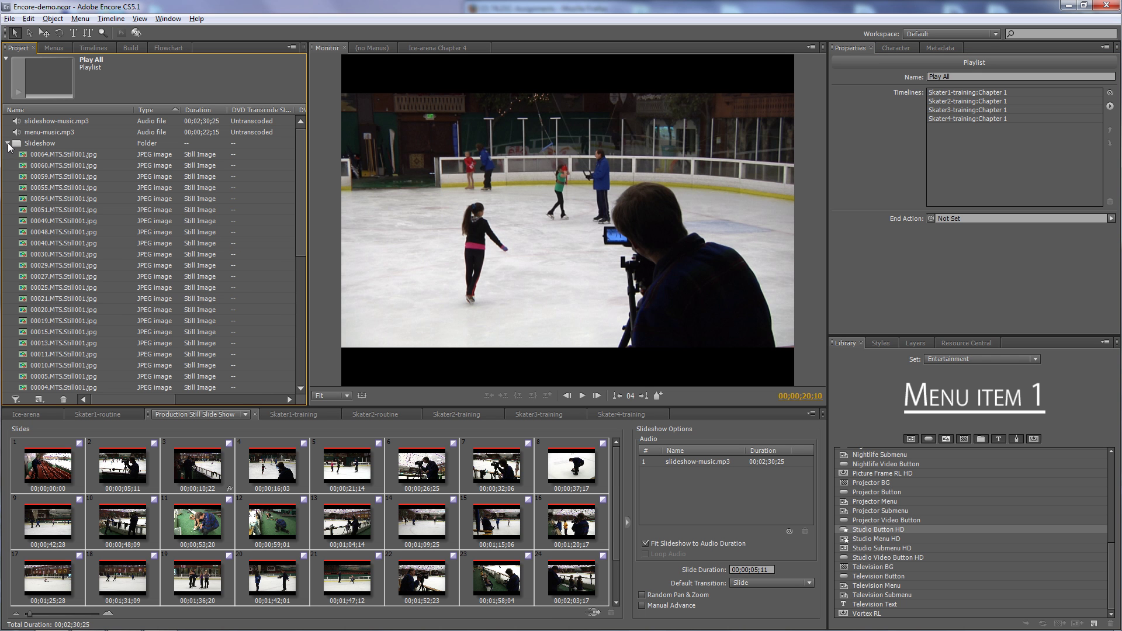
pyautogui.moveTo(302, 194); pyautogui.dragTo(293, 326)
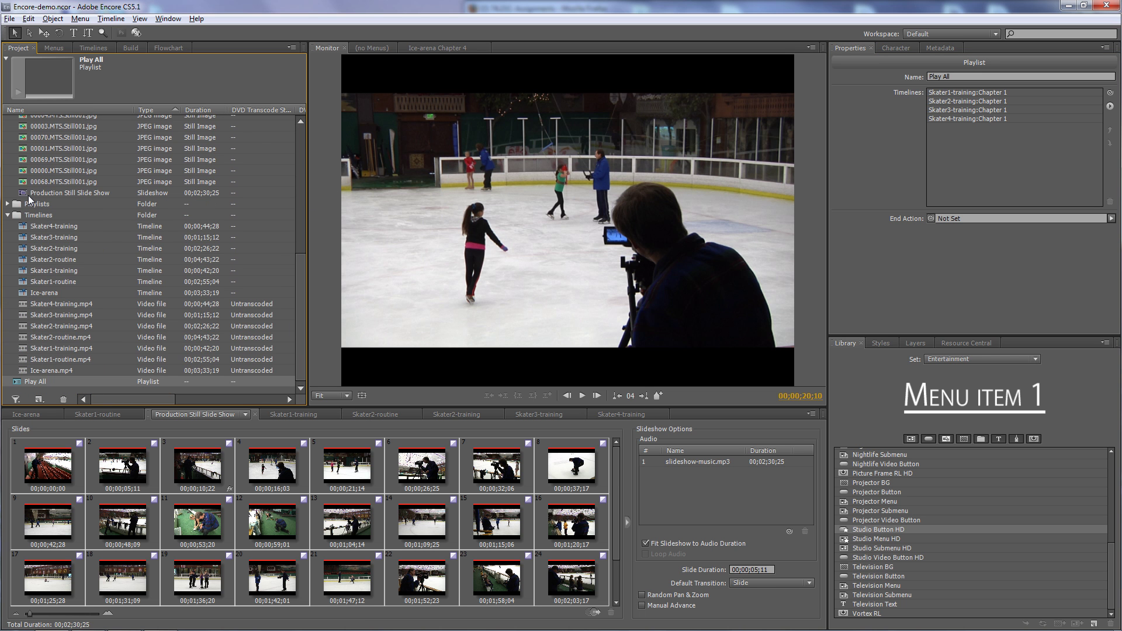
pyautogui.moveTo(1110, 92); pyautogui.dragTo(53, 194)
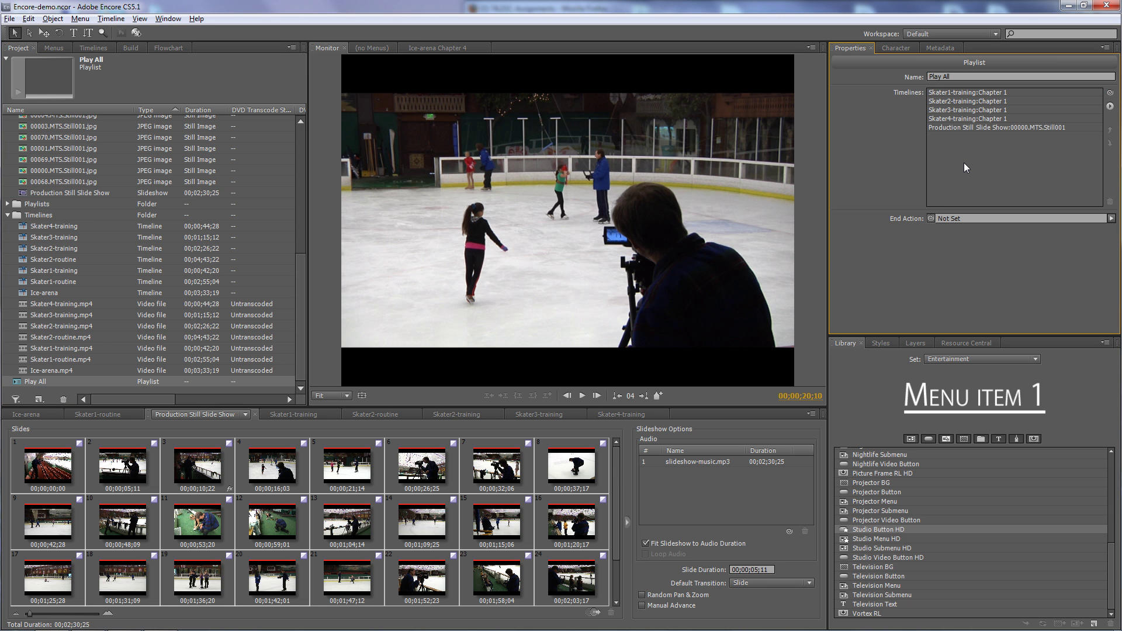